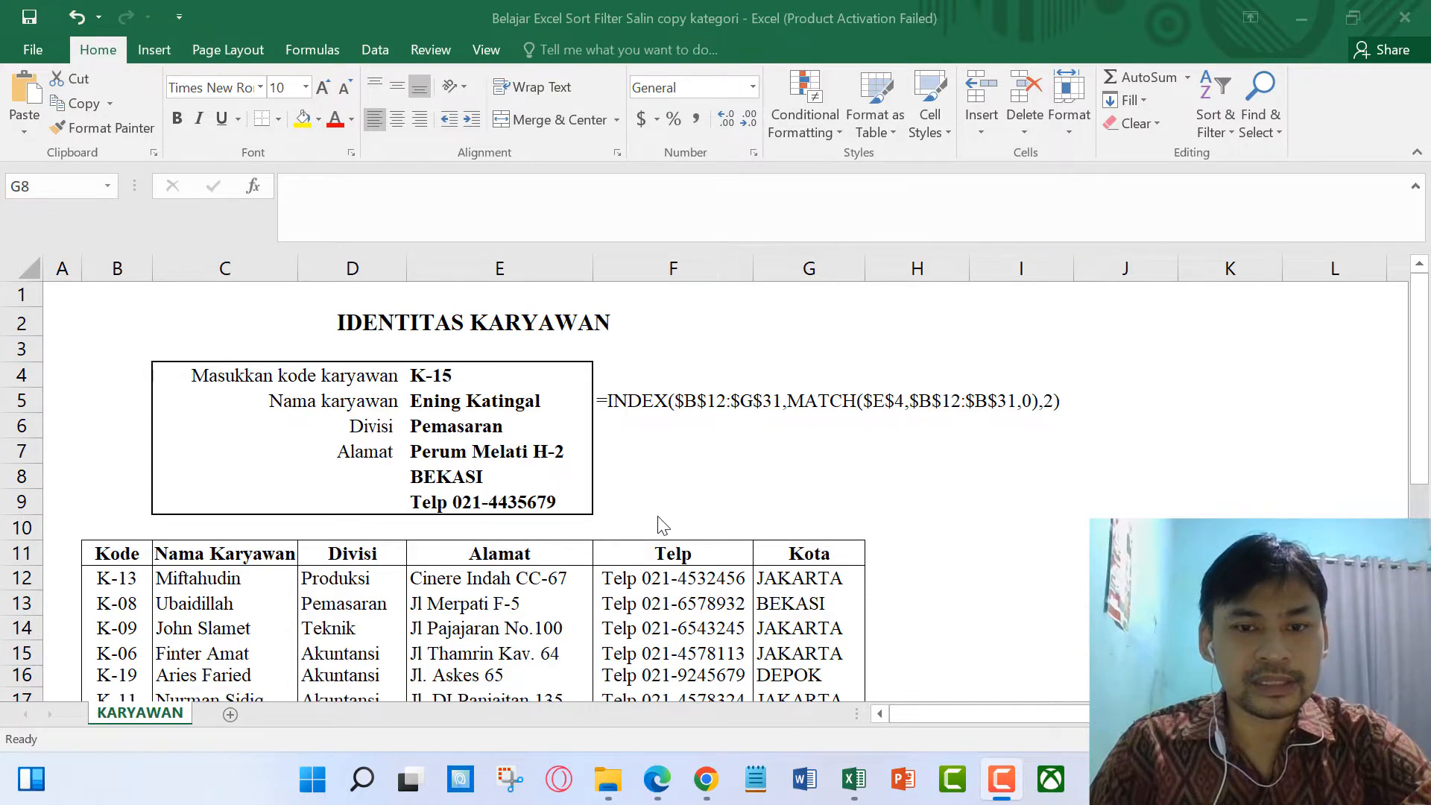
Step: Hide rows 4–9 with the lookup box so the IDENTITAS KARYAWAN title sits above the table
scroll(720, 542, down, 2)
scroll(721, 542, down, 2)
scroll(719, 542, up, 4)
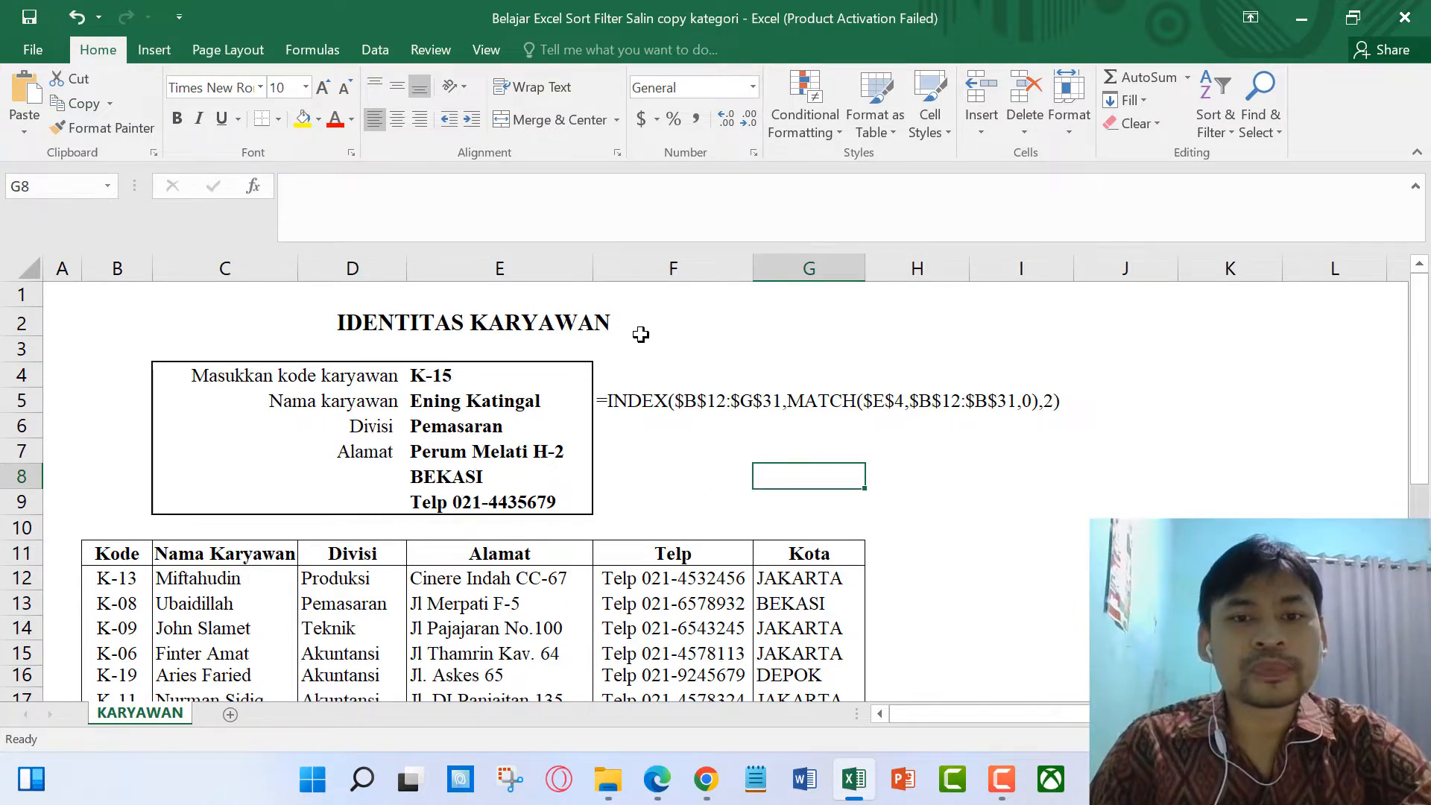
click(640, 328)
drag(26, 380, 27, 504)
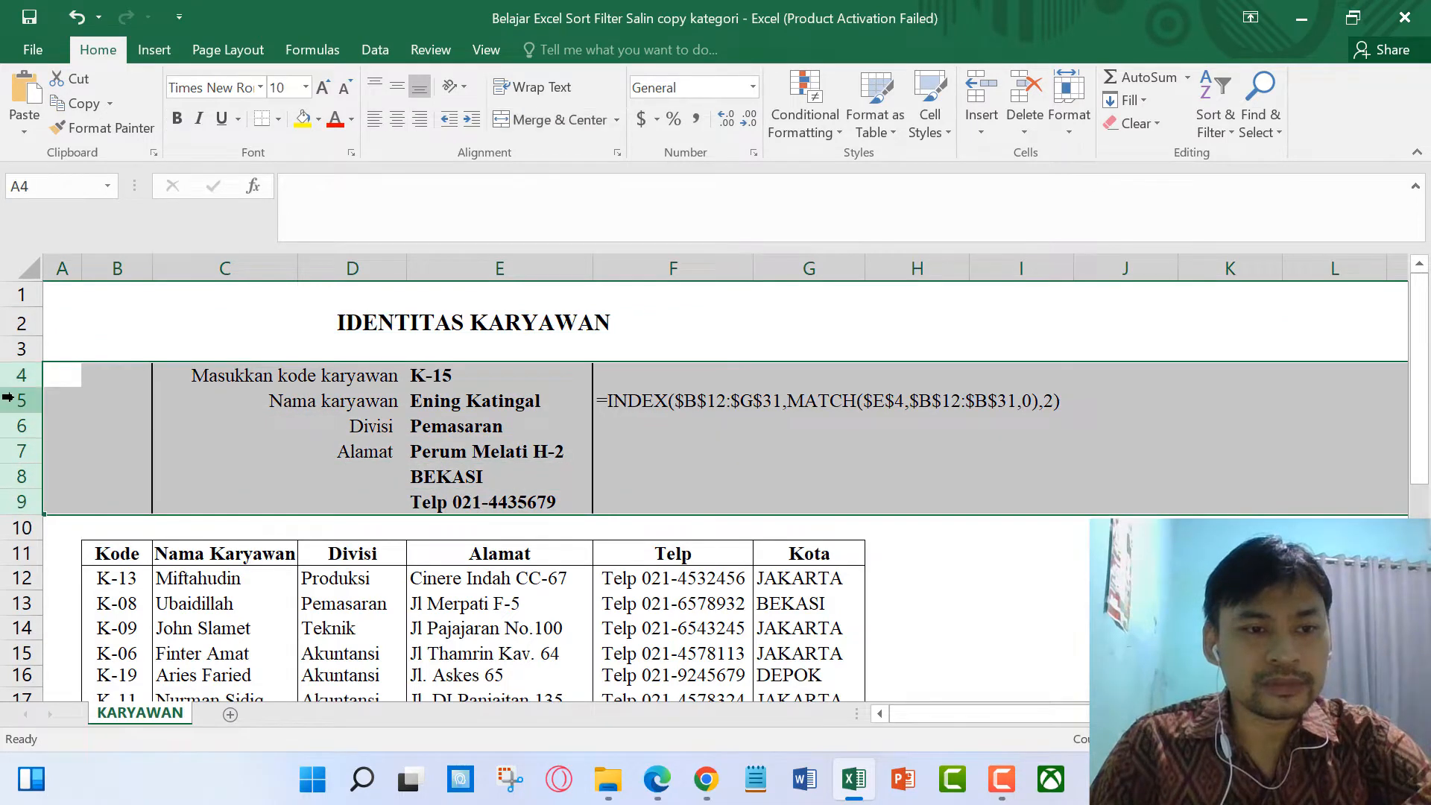
right_click(20, 399)
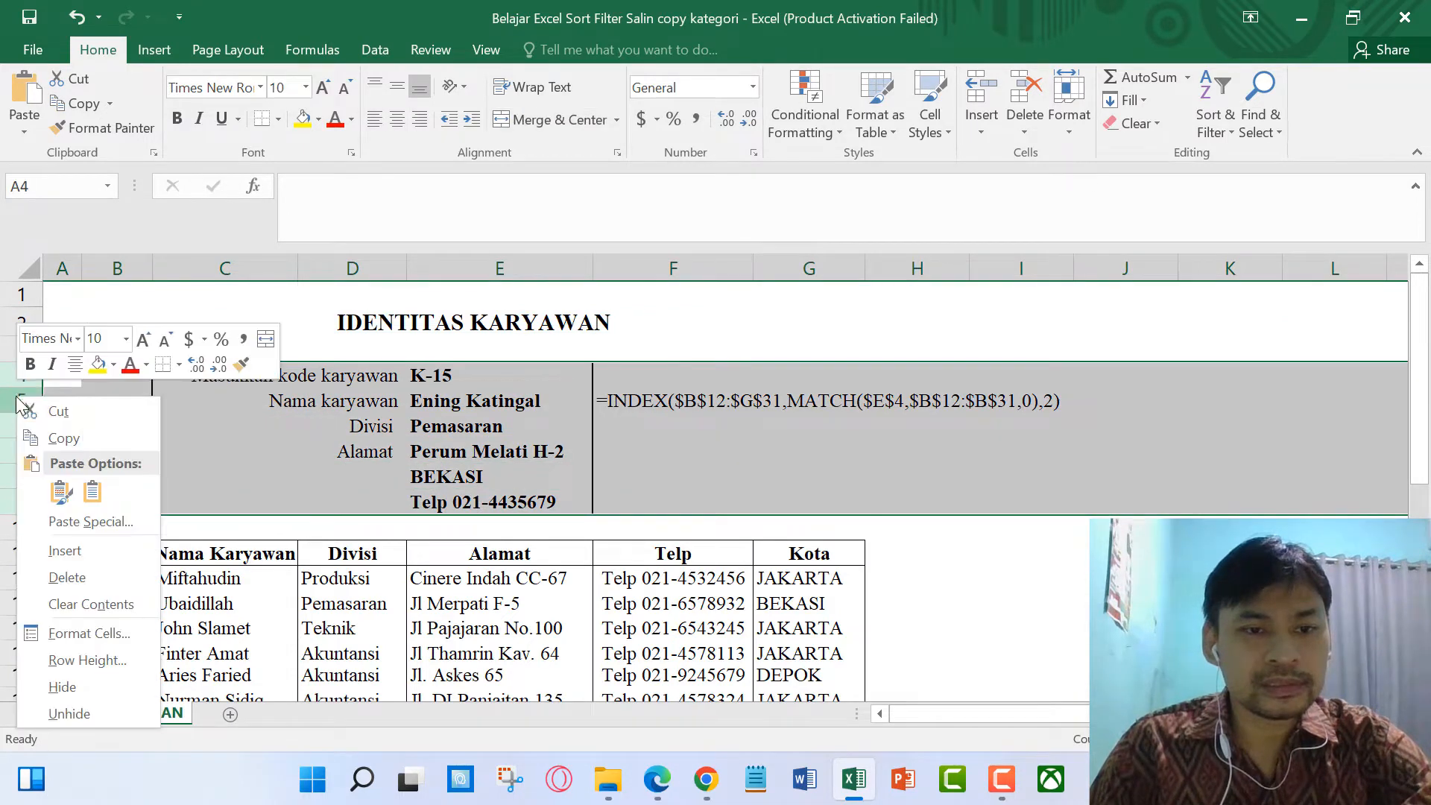
click(108, 690)
click(1039, 507)
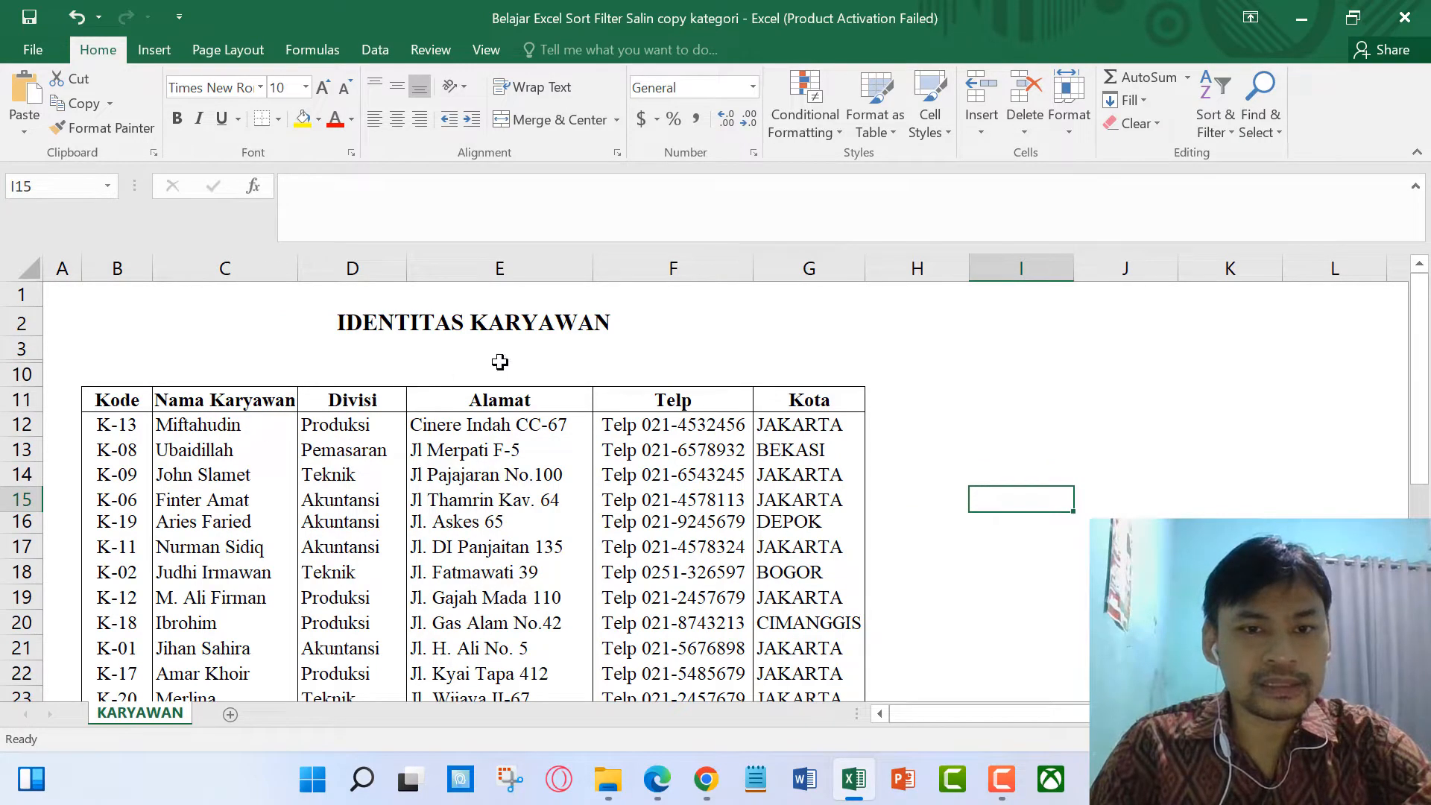
scroll(462, 422, down, 7)
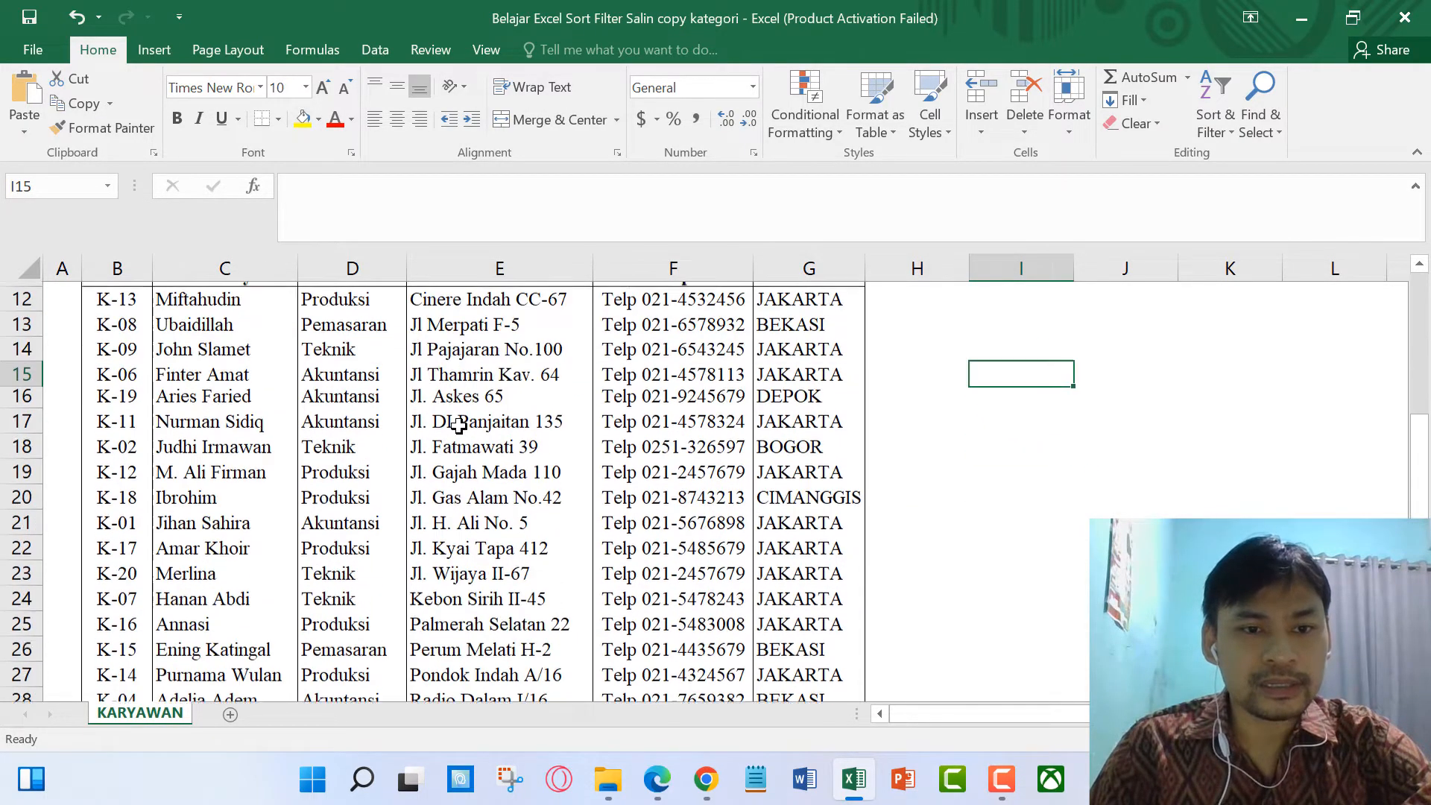
scroll(457, 422, up, 3)
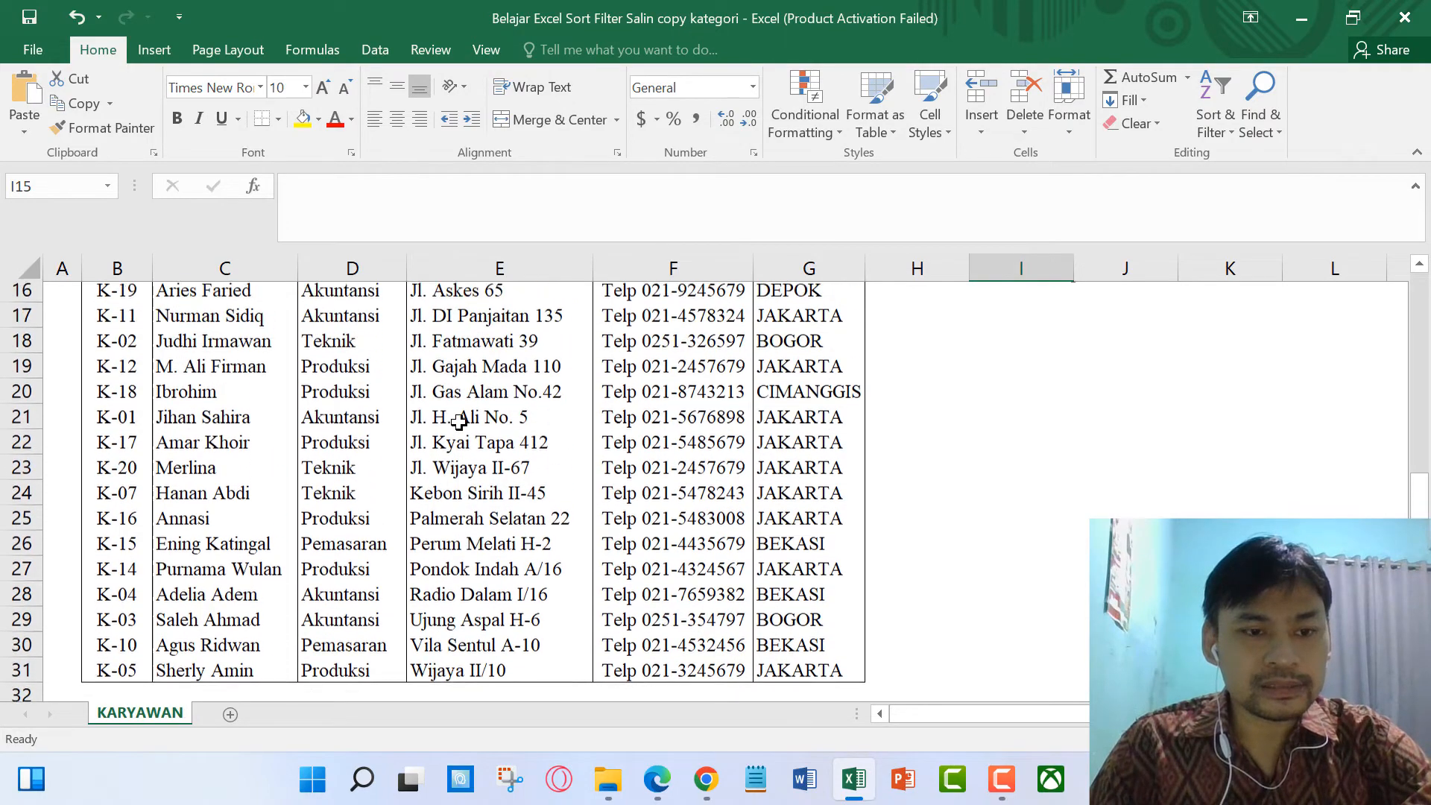
scroll(449, 425, down, 1)
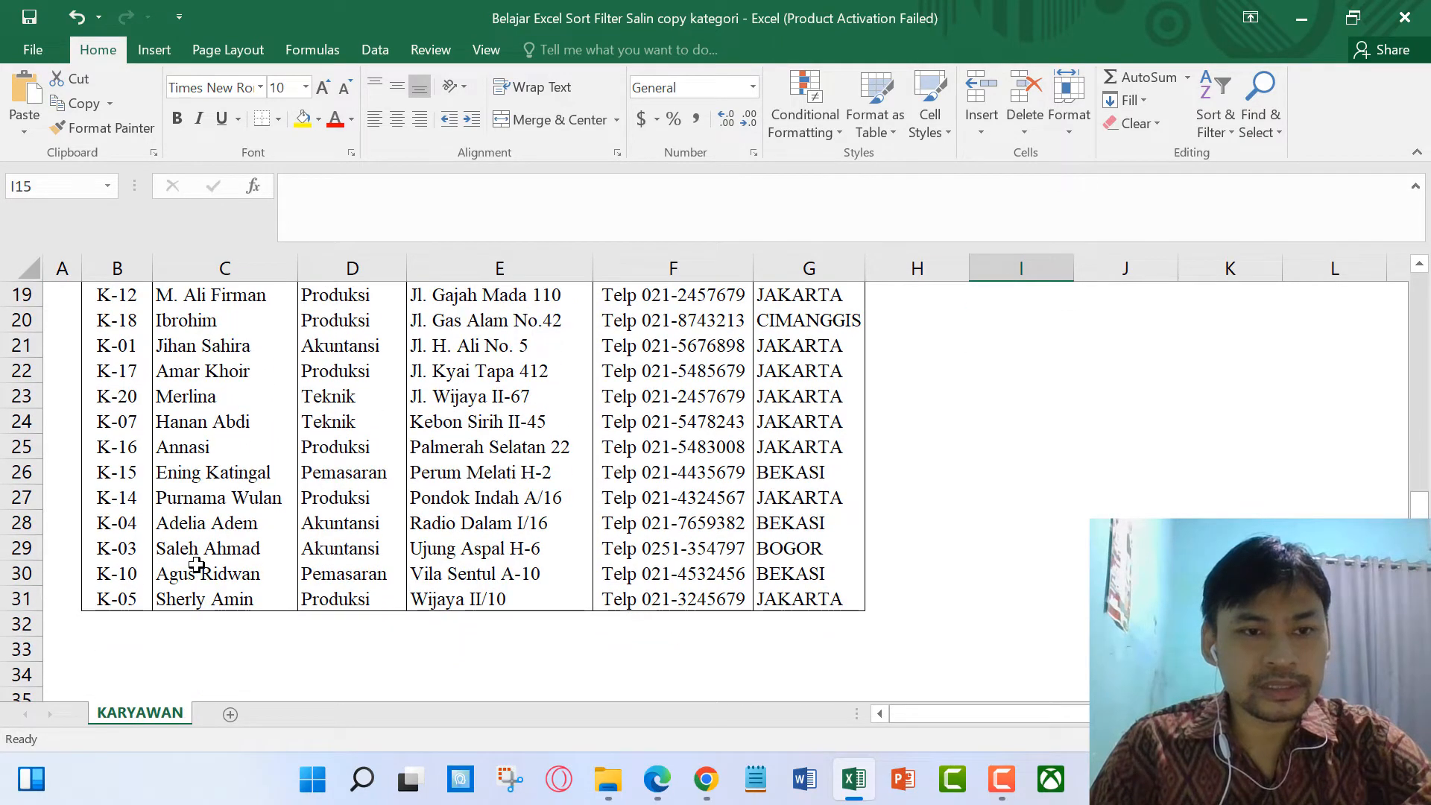
scroll(209, 559, up, 3)
click(417, 370)
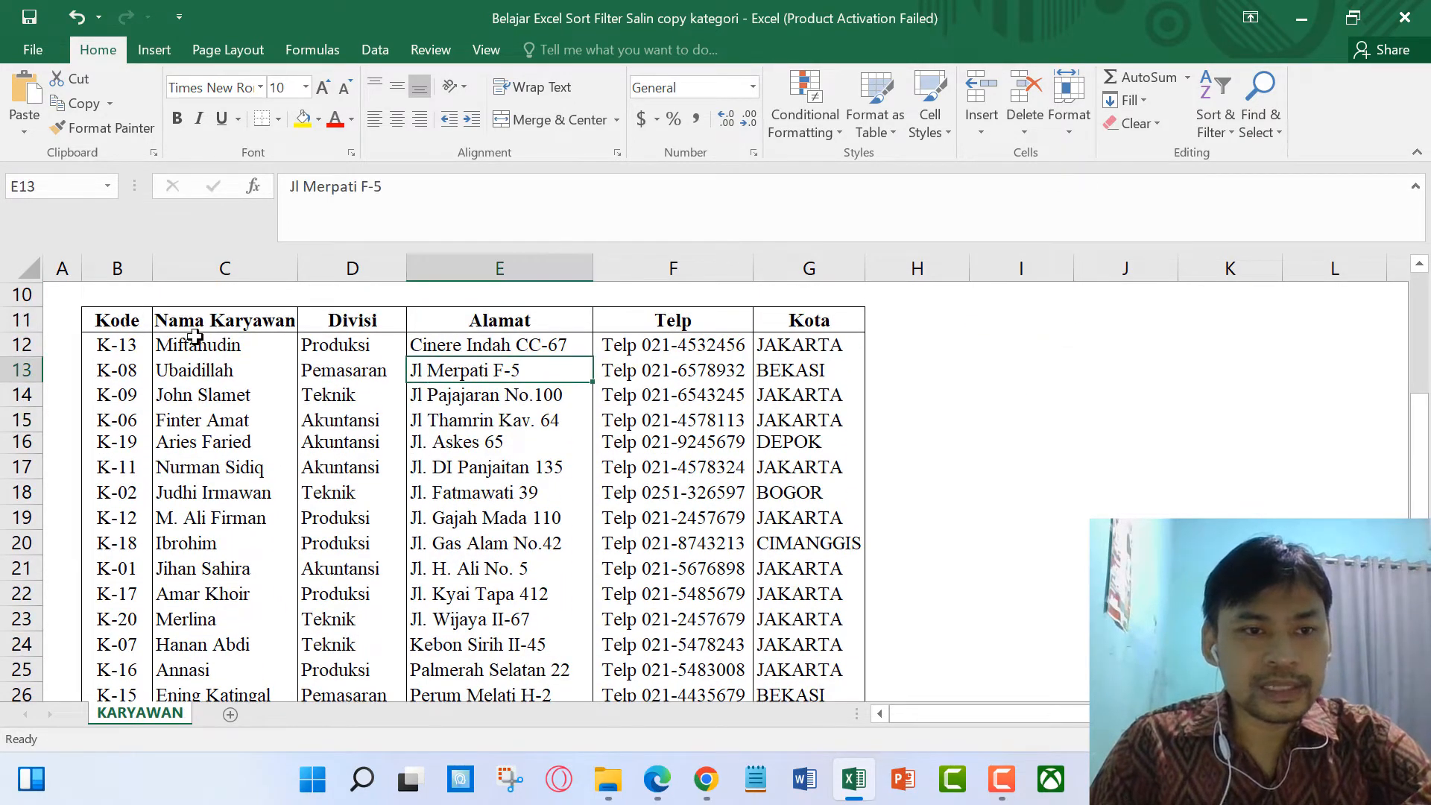
click(119, 312)
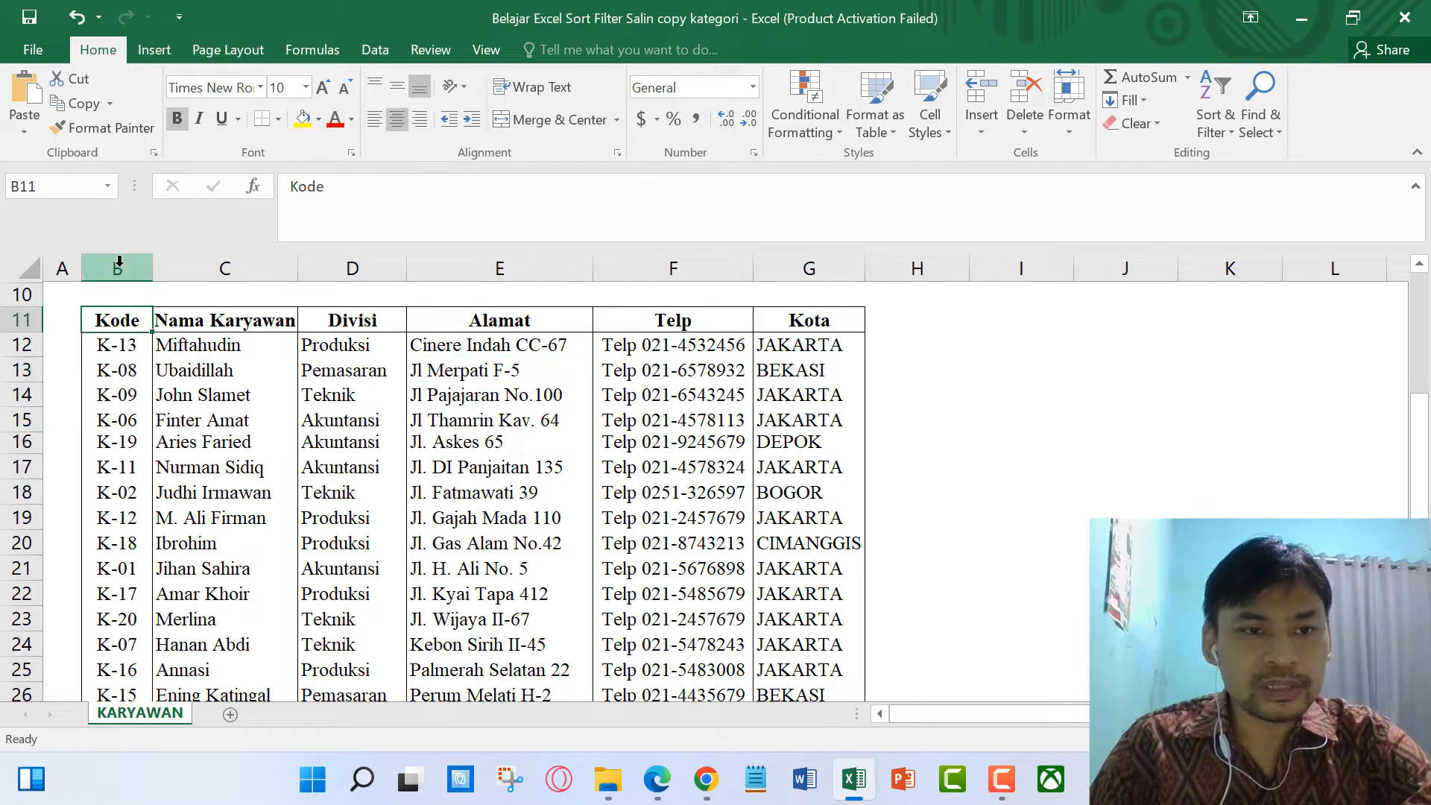
click(27, 319)
click(113, 267)
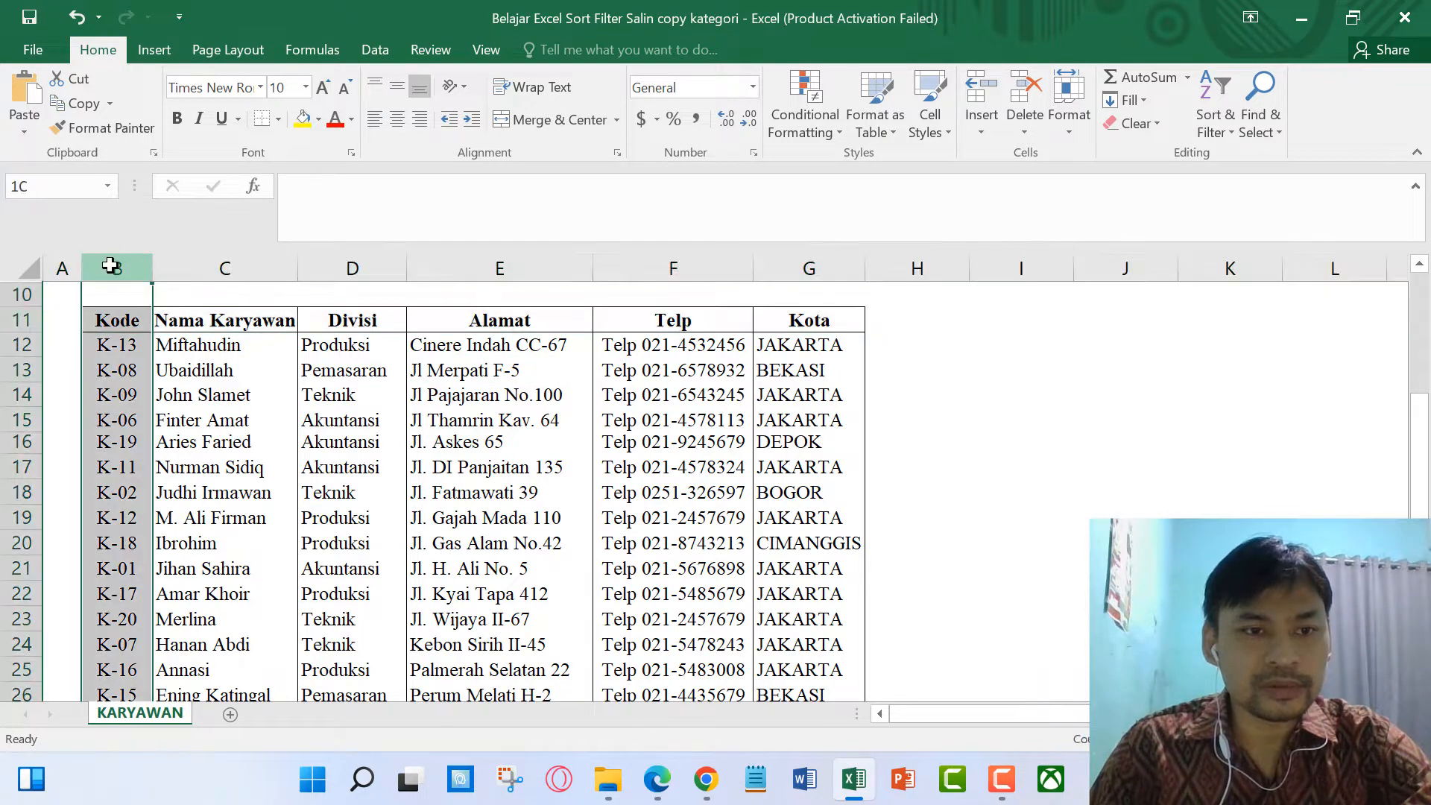
click(210, 269)
click(360, 270)
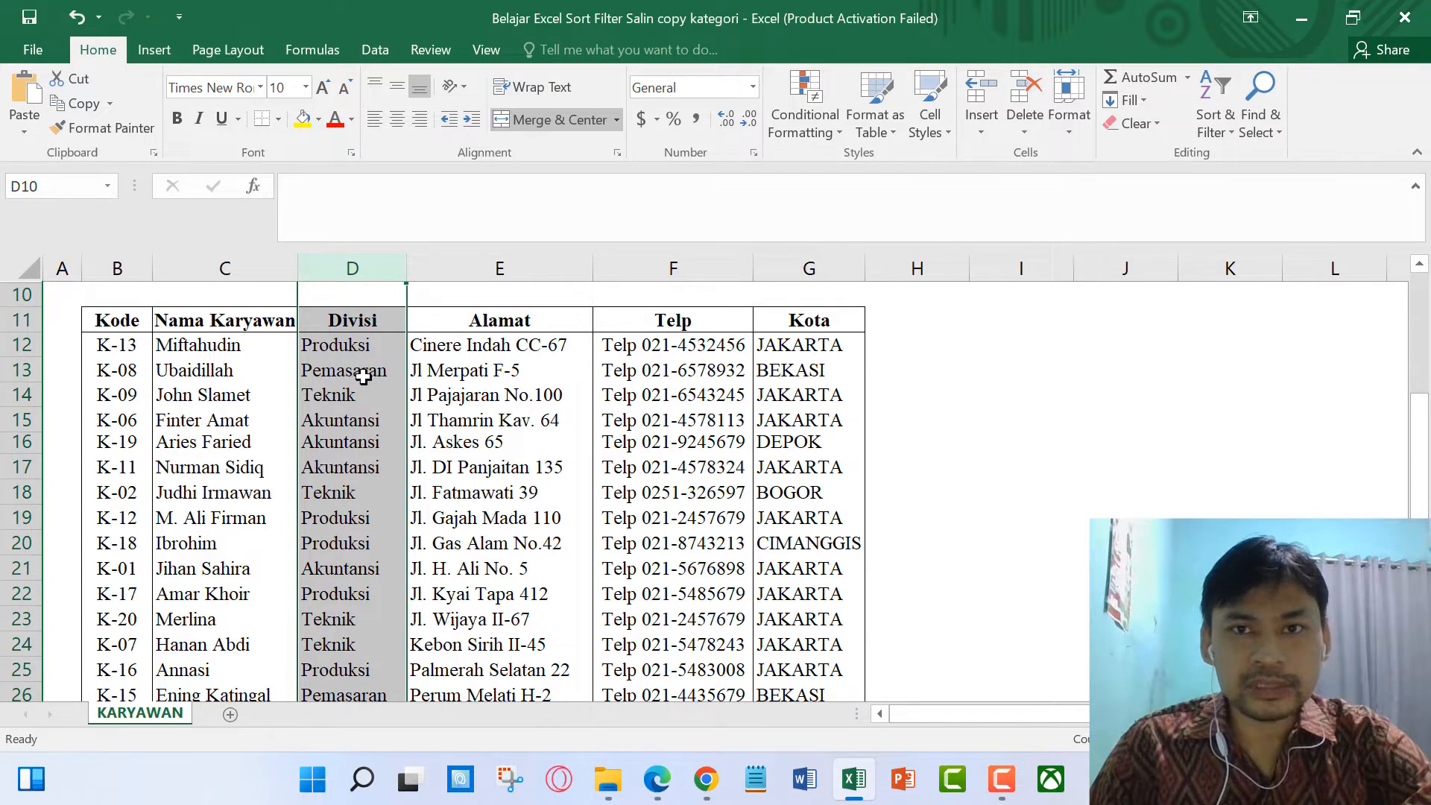
click(350, 346)
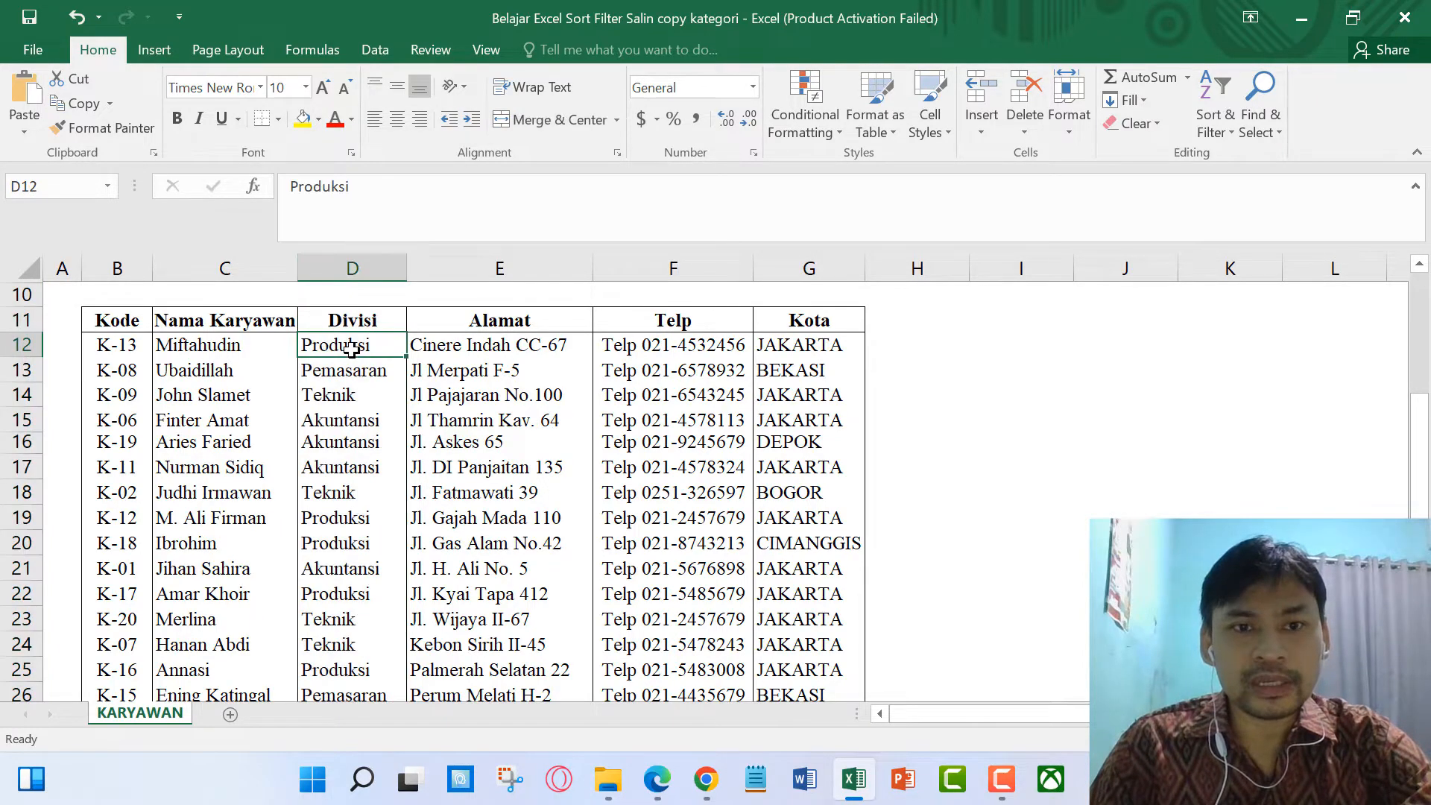
click(502, 269)
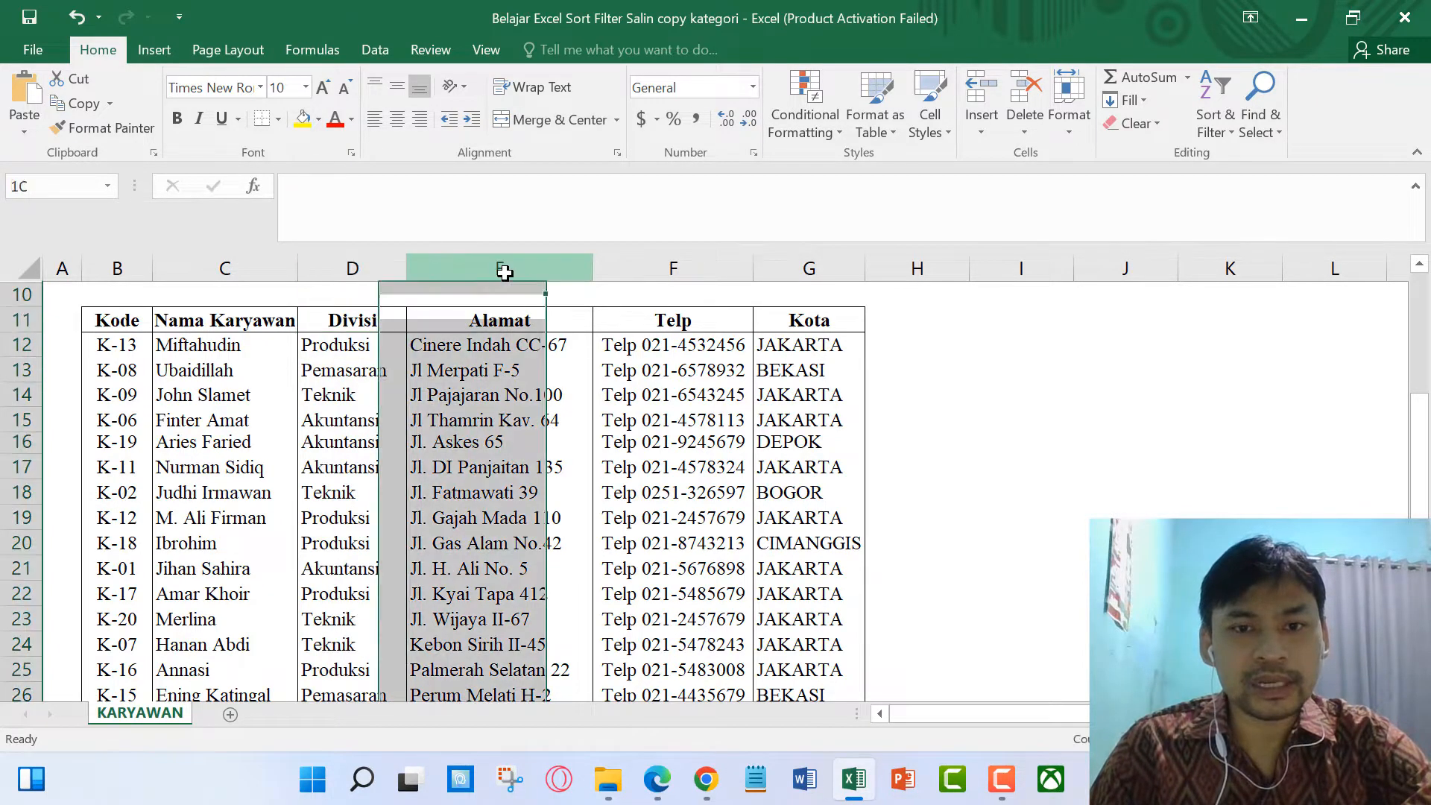
click(805, 269)
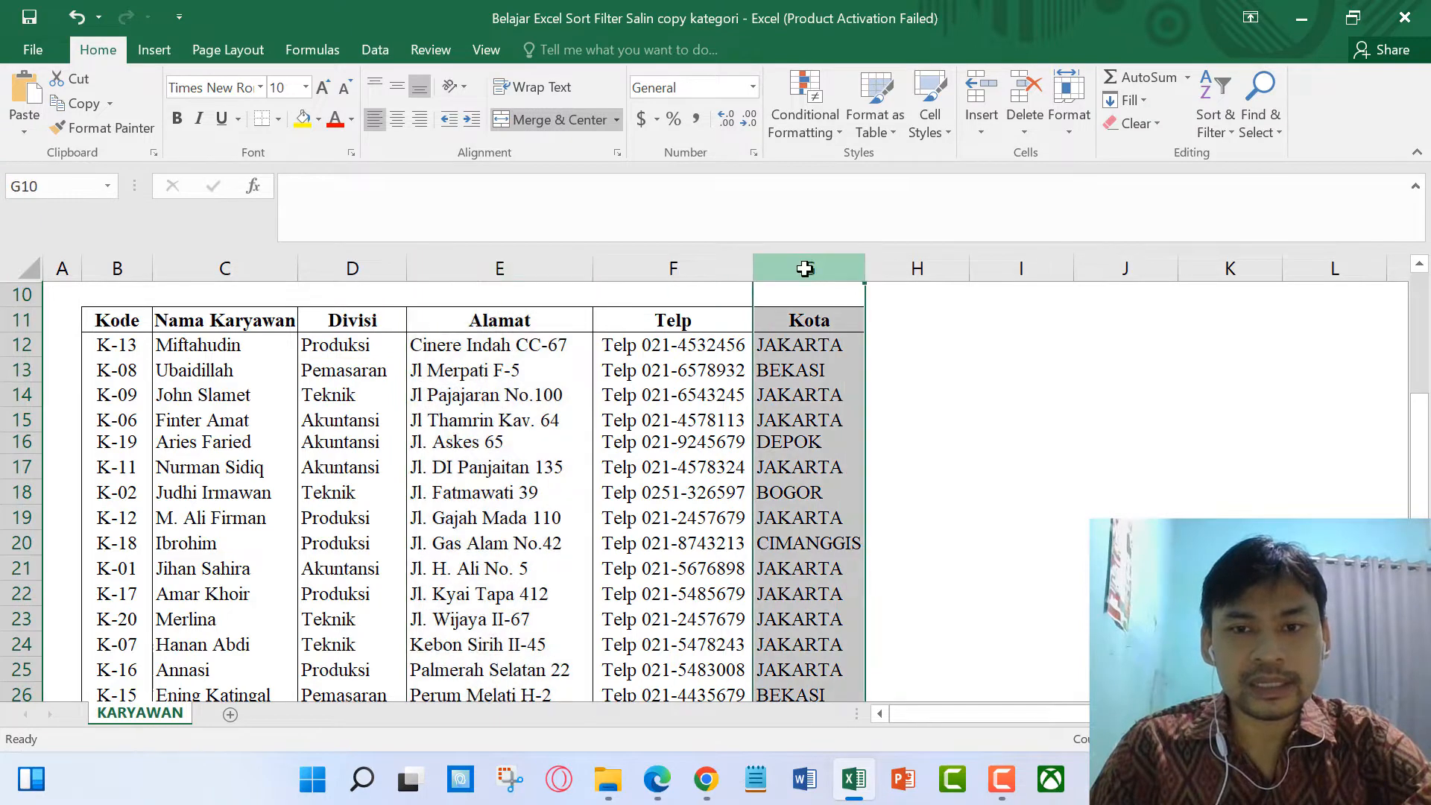
click(915, 370)
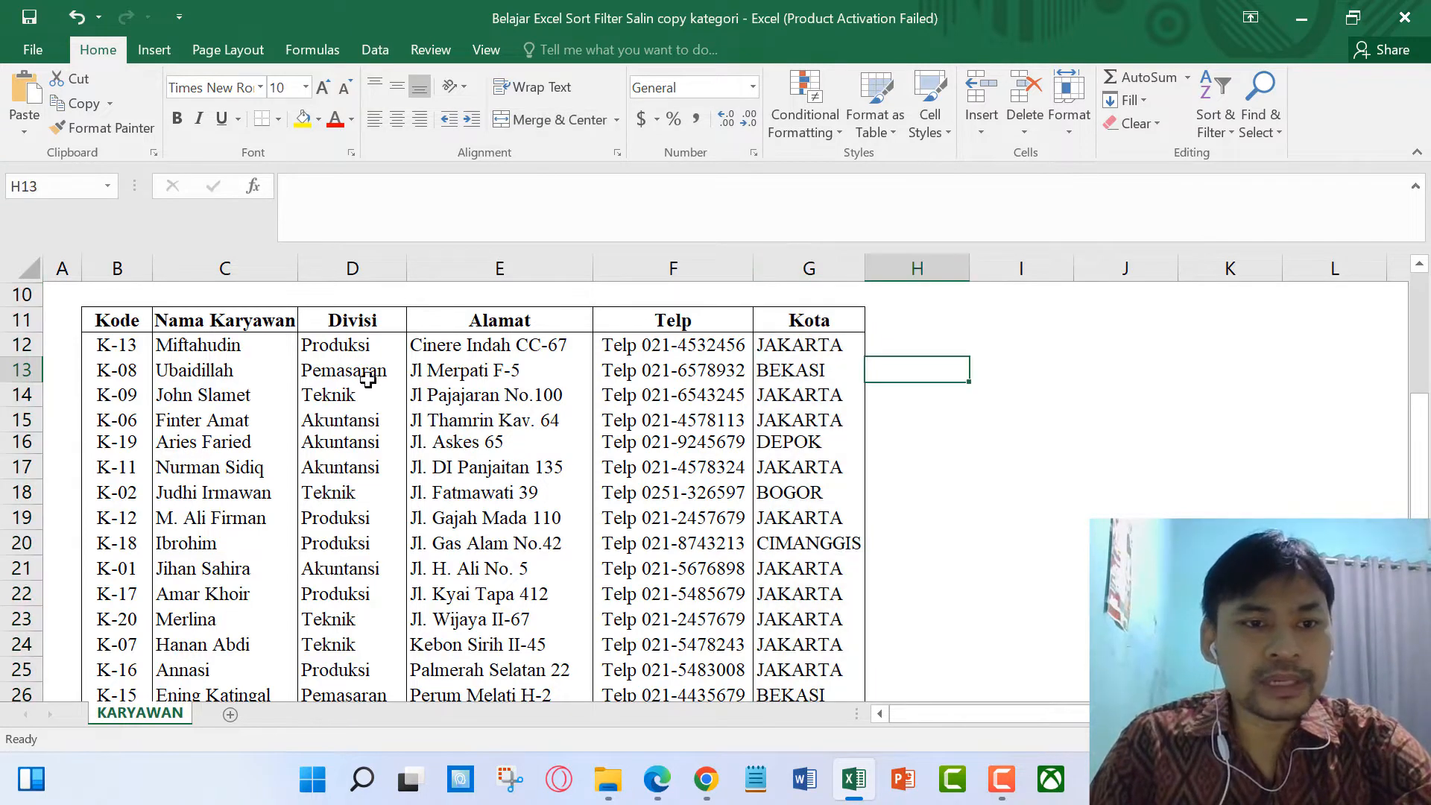
click(26, 316)
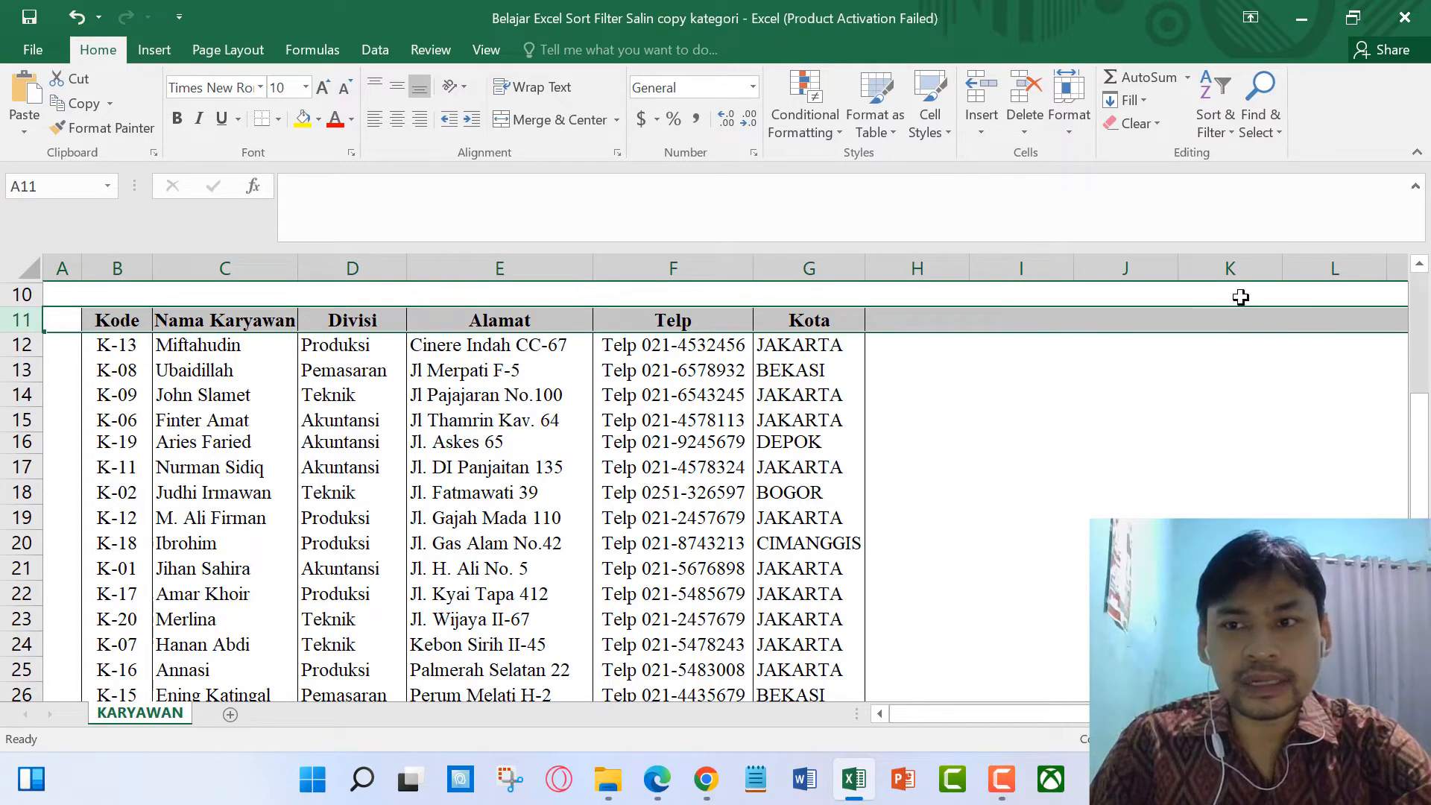
Step: Turn on Filter for header row 11, adding dropdown arrows to every column header
click(1222, 119)
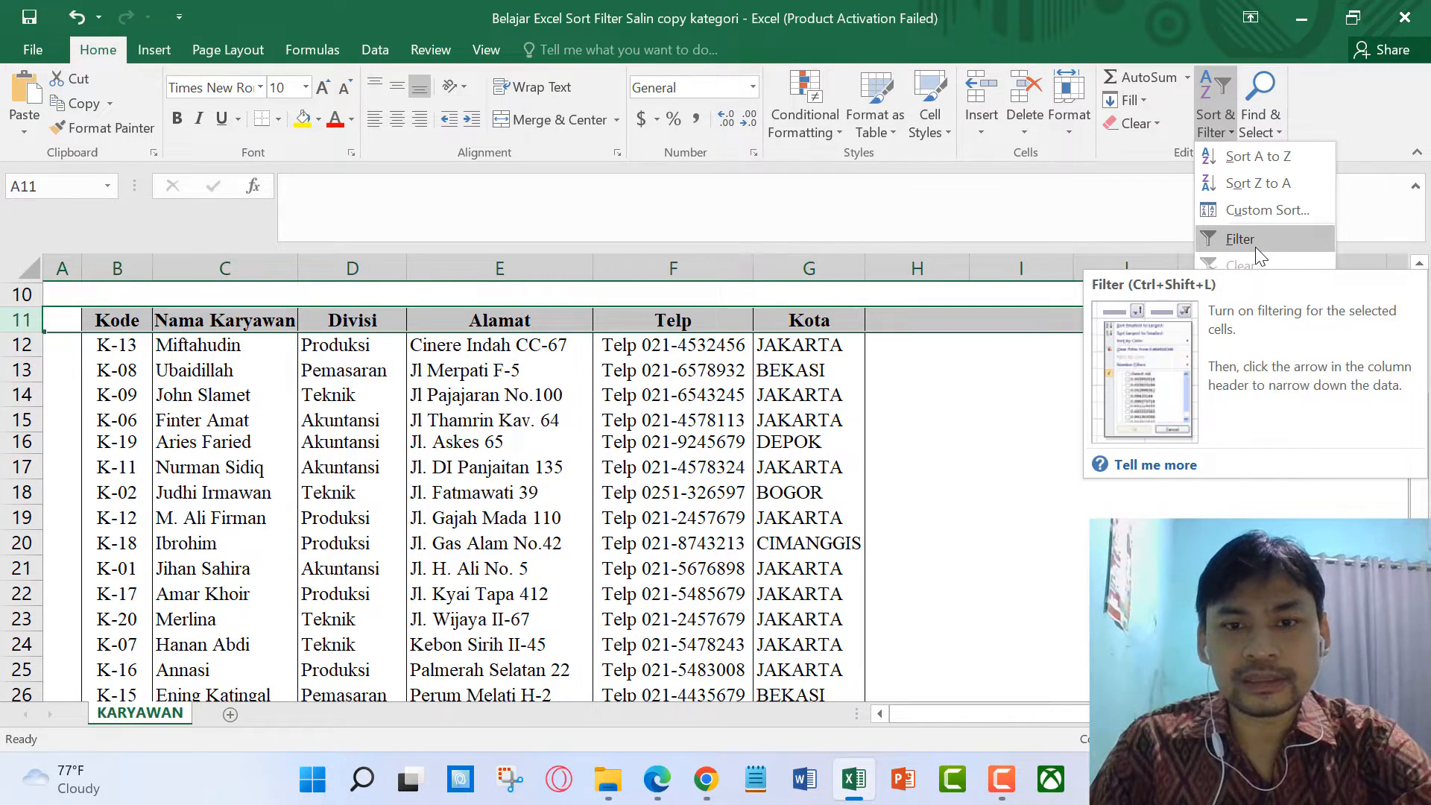
click(481, 391)
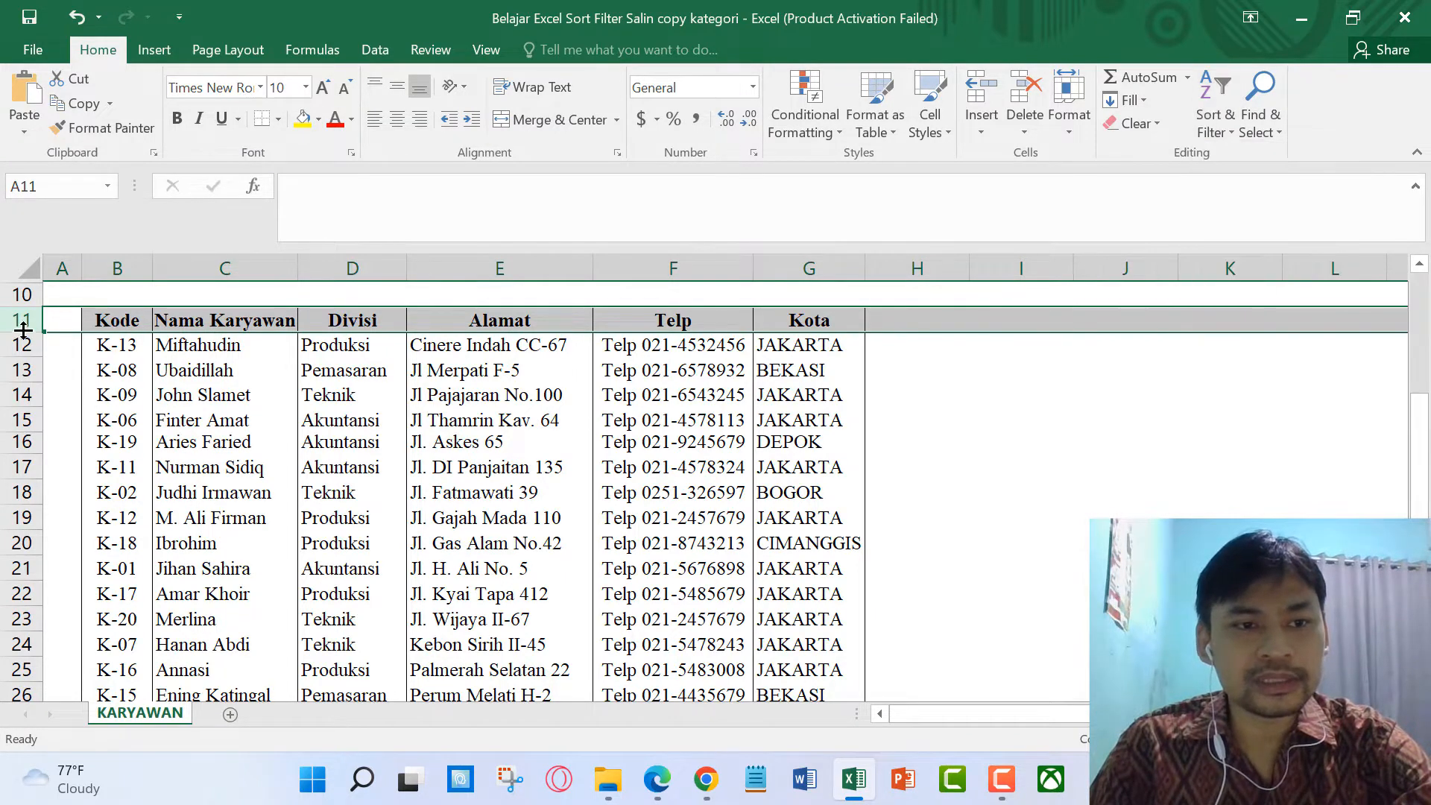
click(191, 395)
click(19, 321)
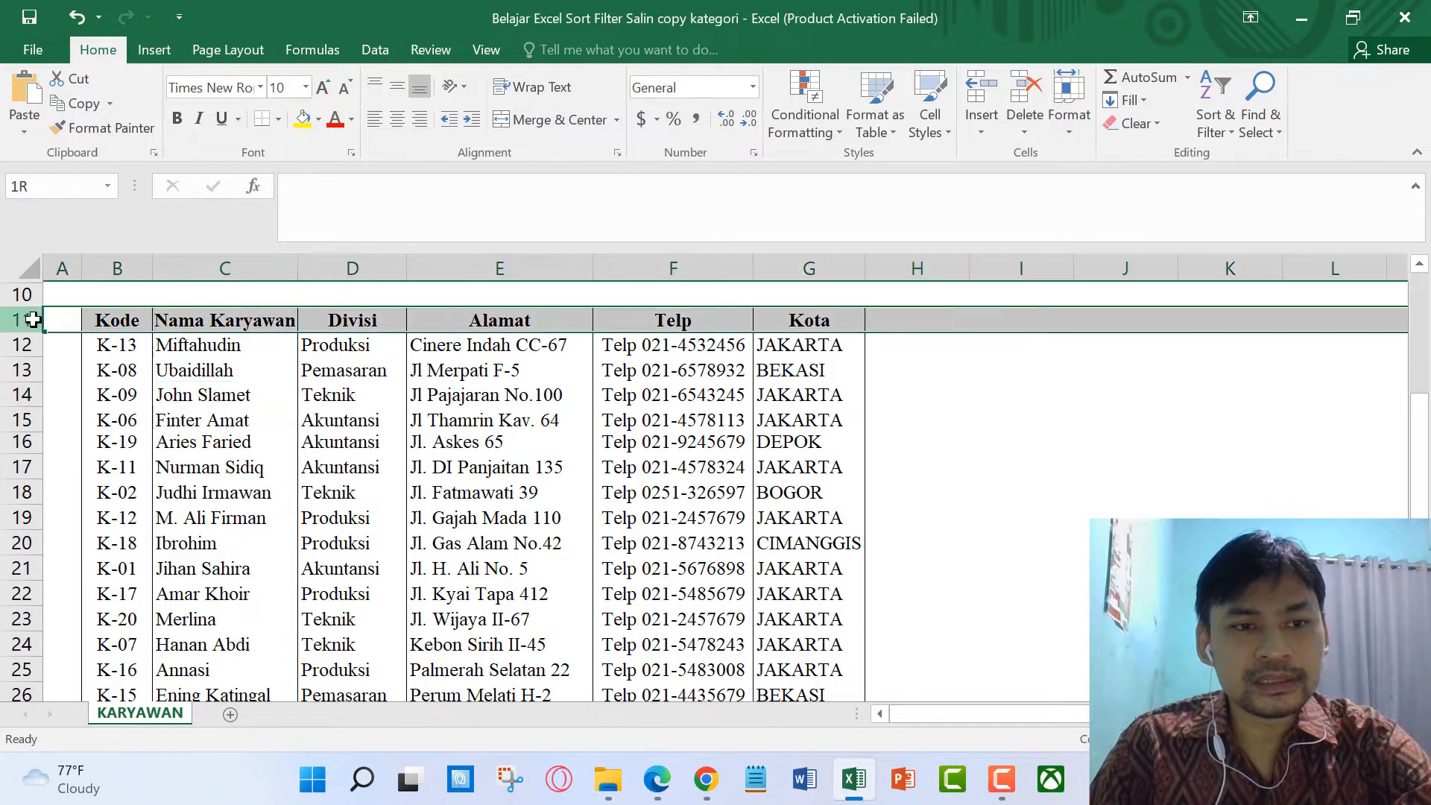
click(1224, 124)
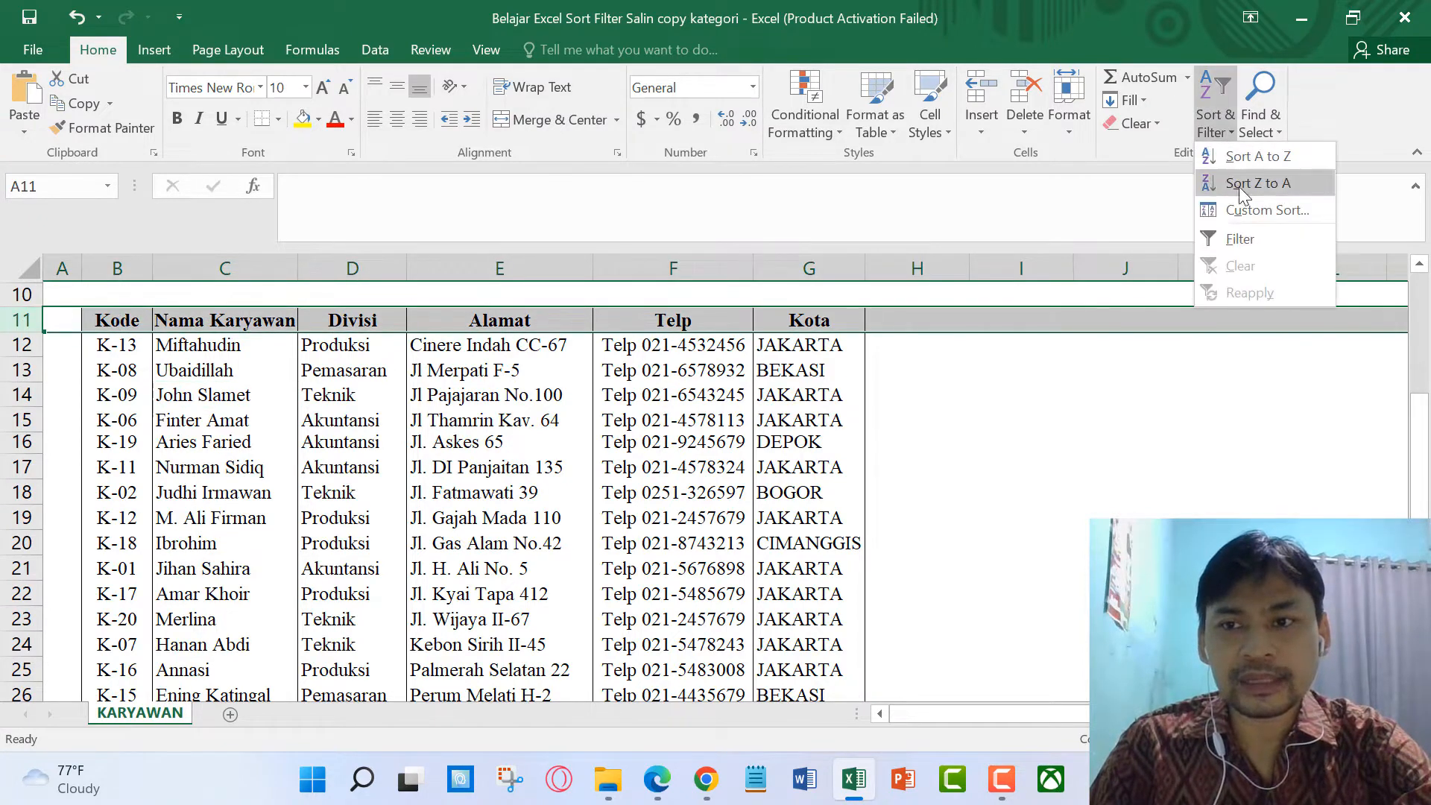
click(1238, 240)
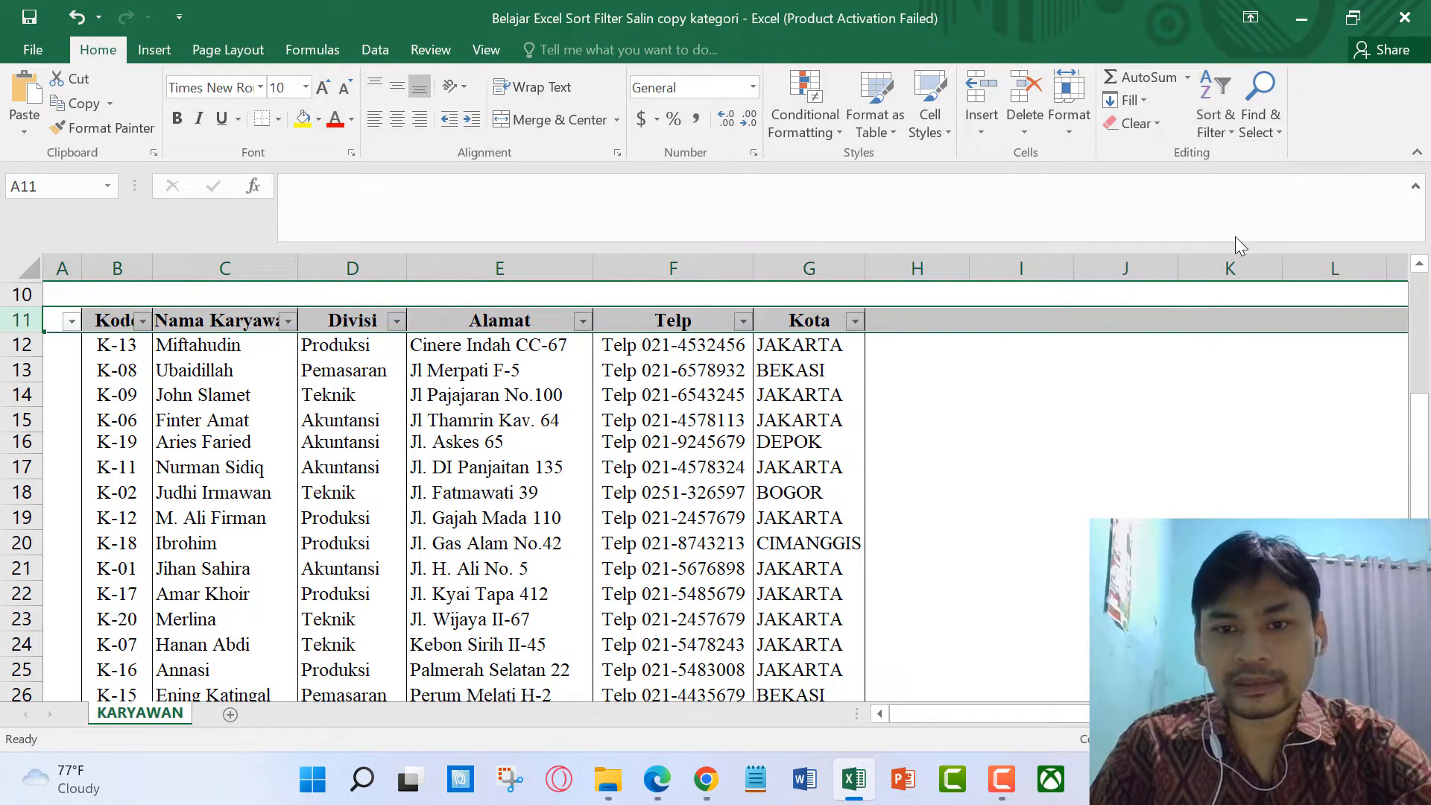
click(177, 377)
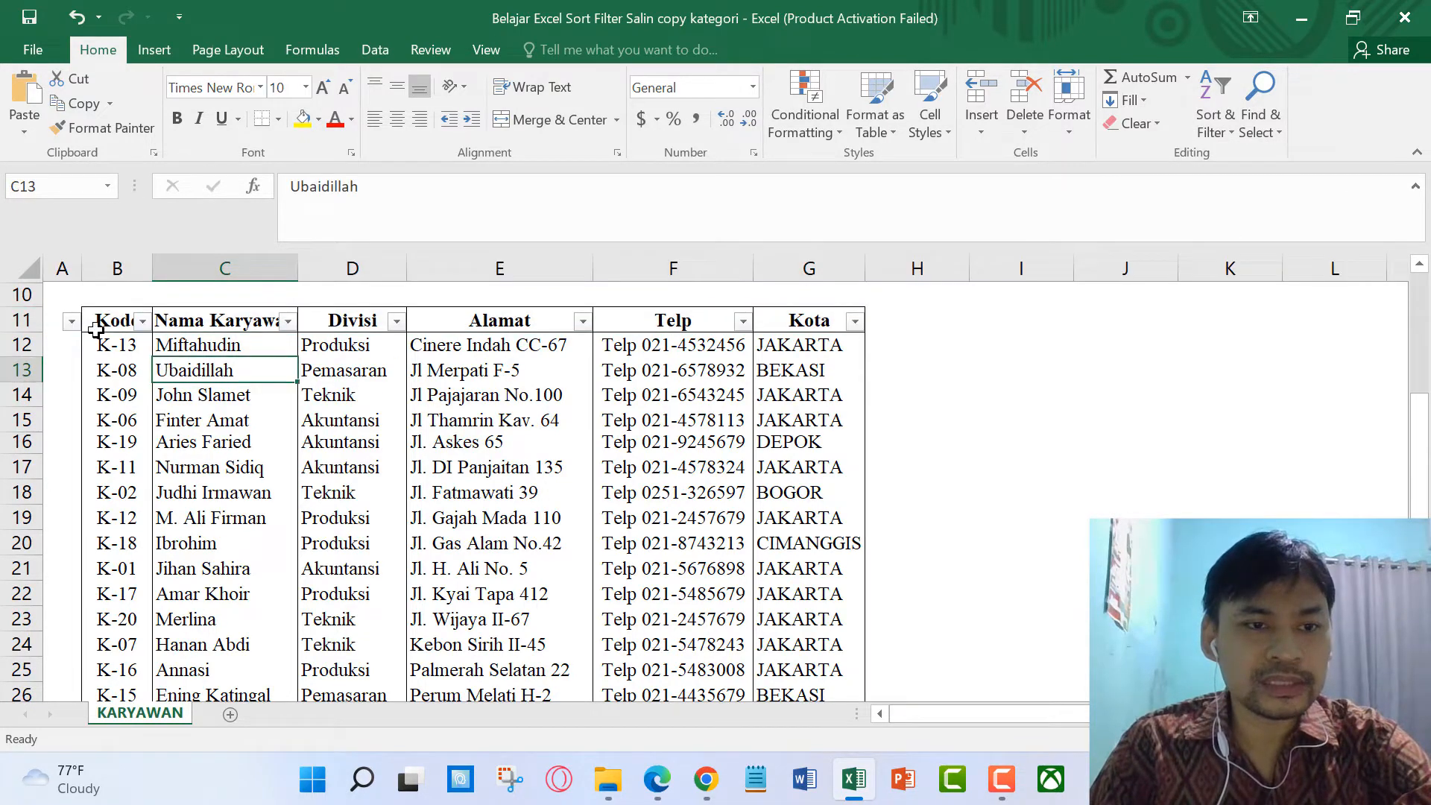
click(143, 325)
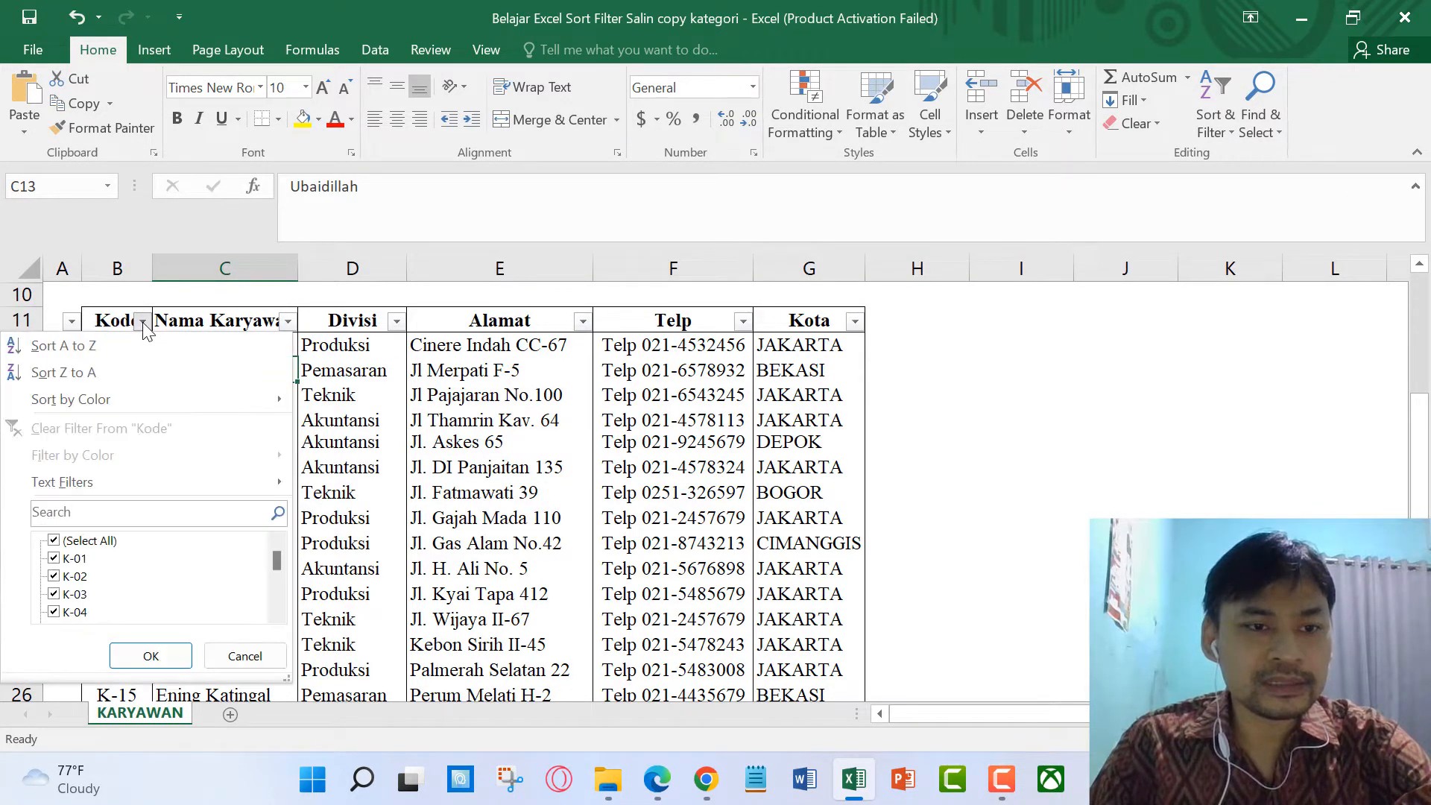
click(143, 325)
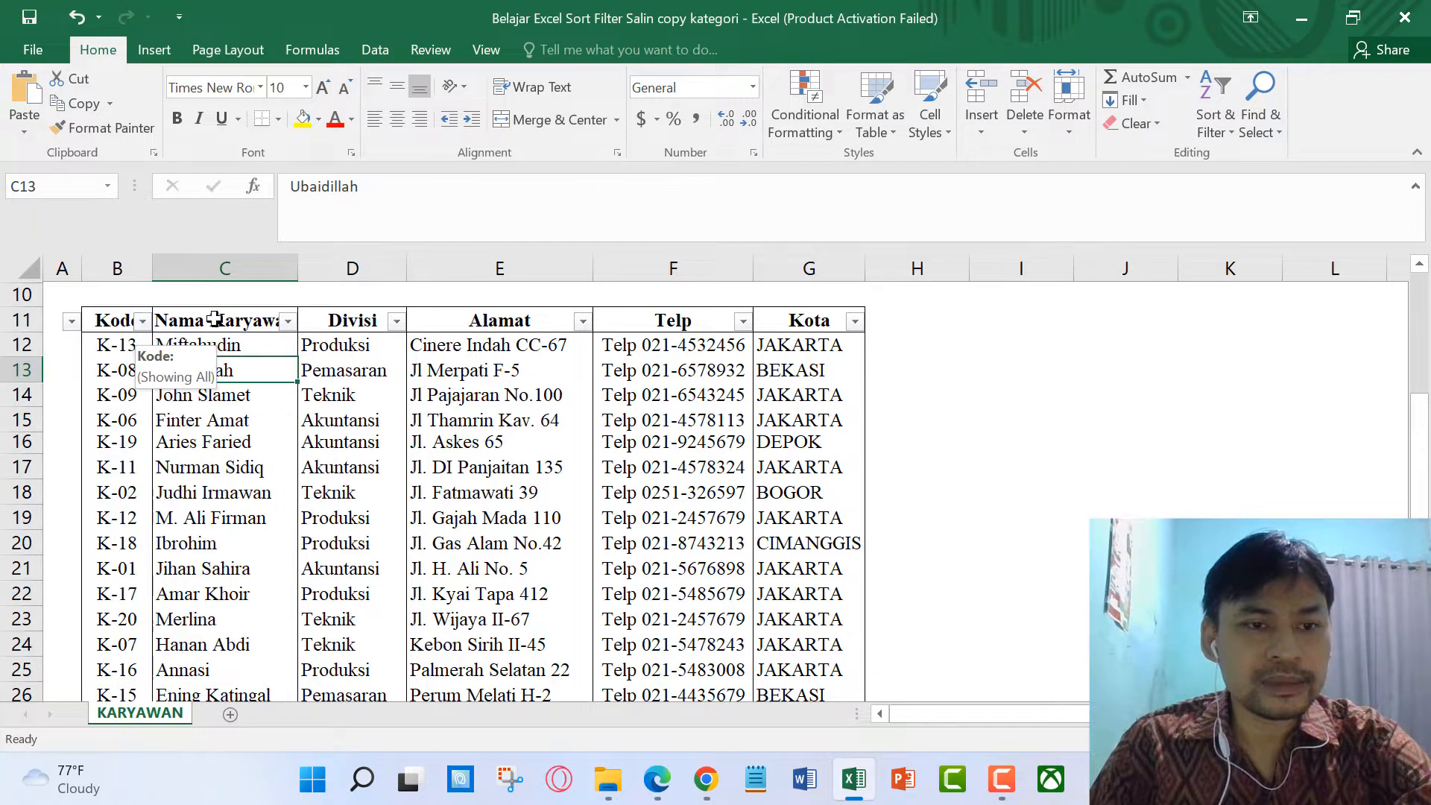
click(286, 325)
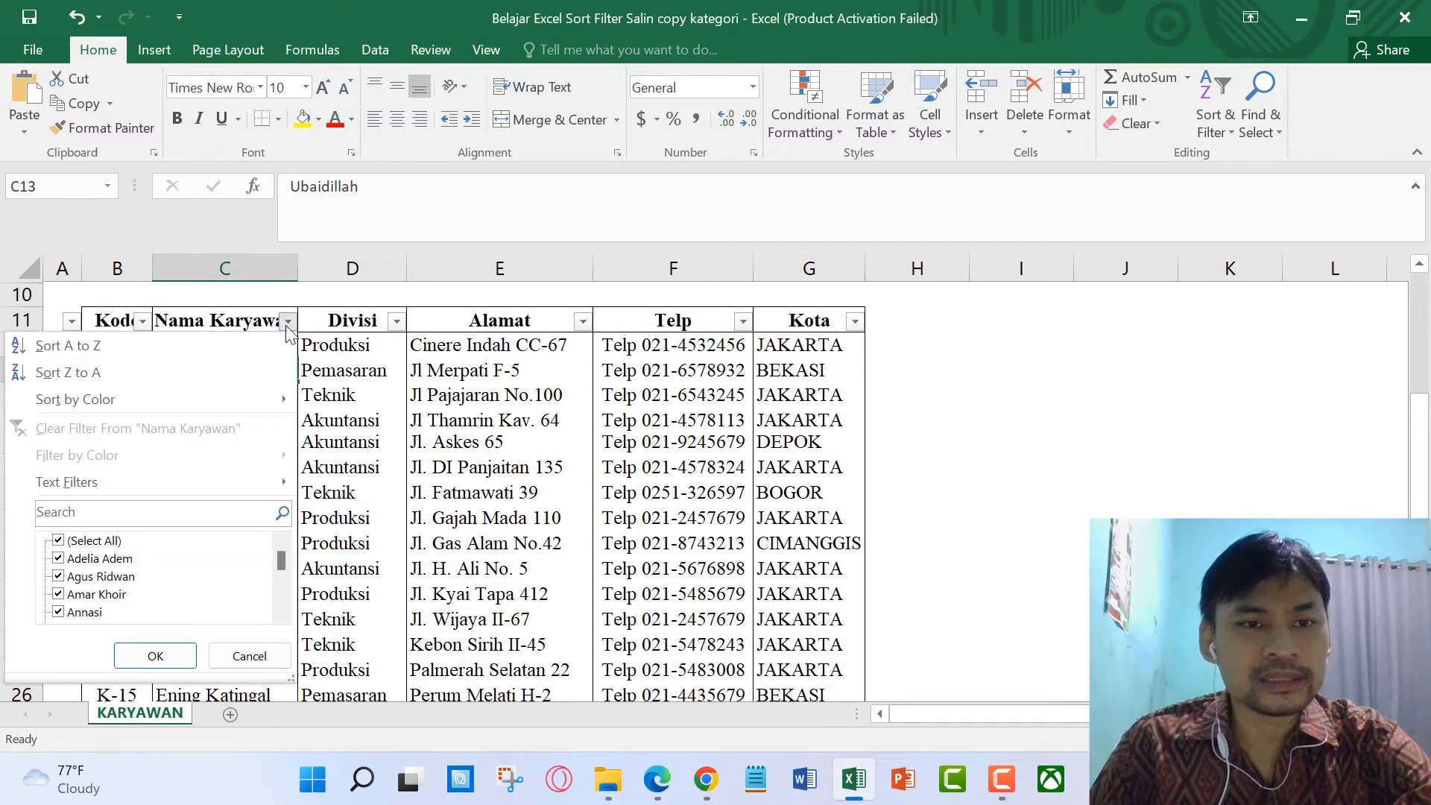
click(389, 328)
click(581, 326)
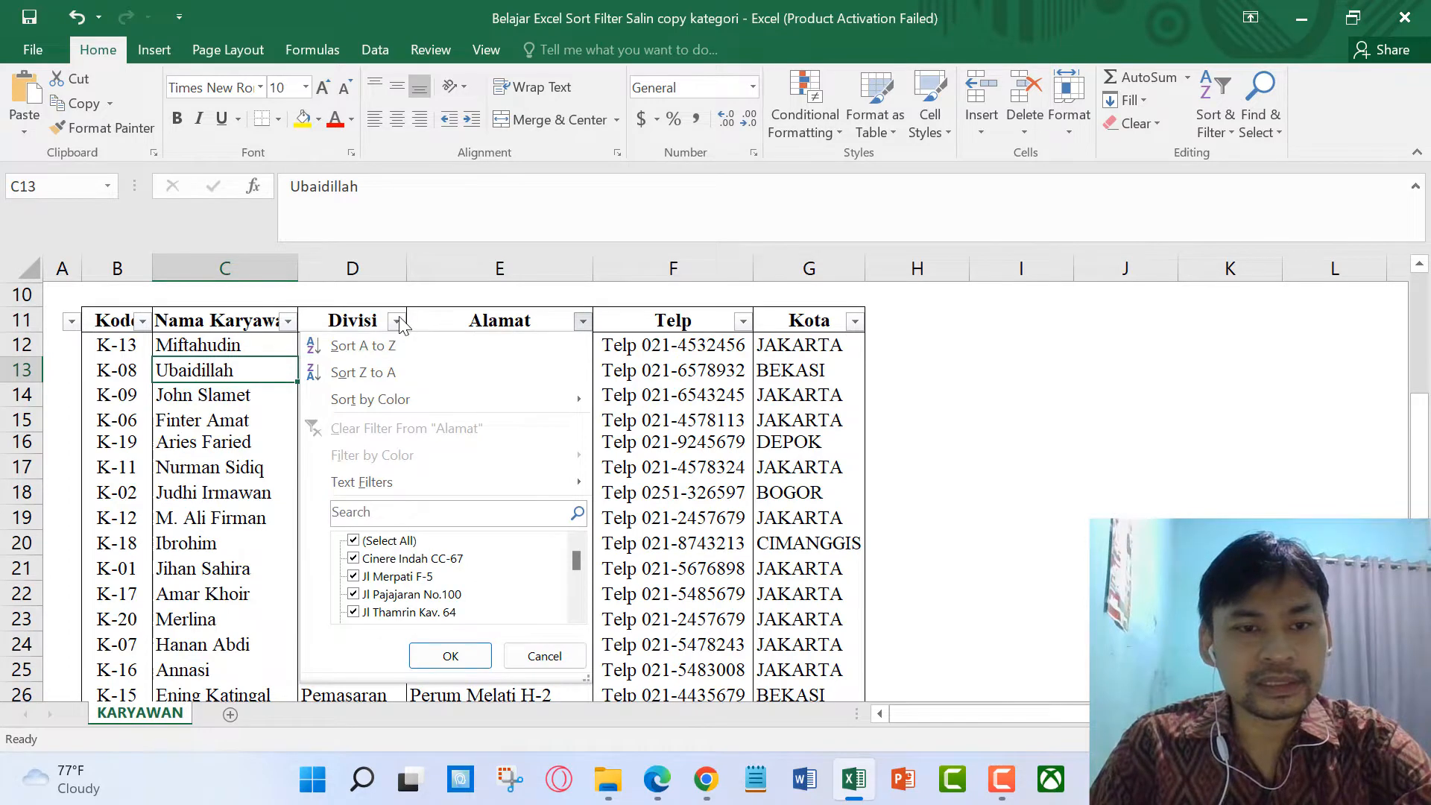
click(143, 326)
click(142, 325)
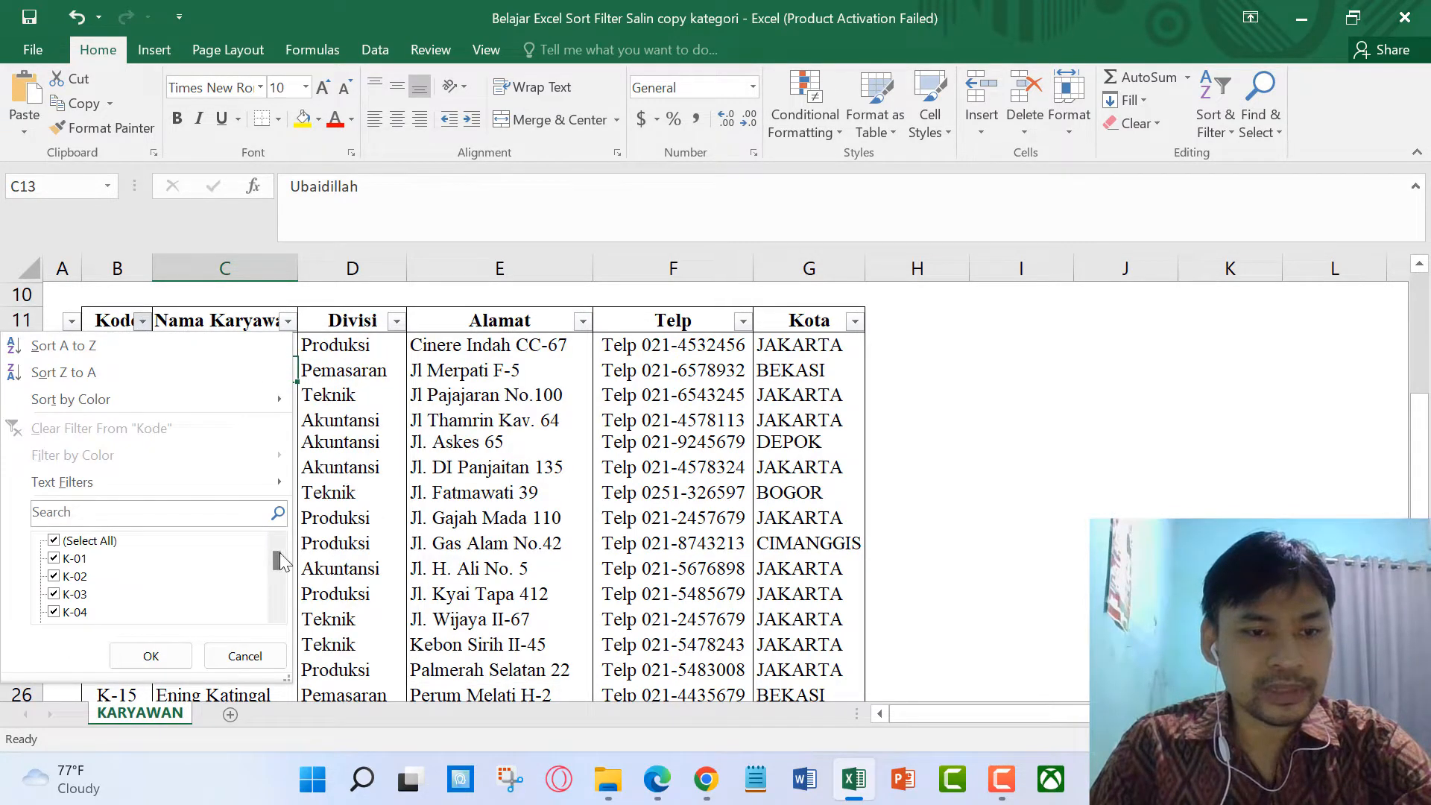
drag(281, 553, 277, 589)
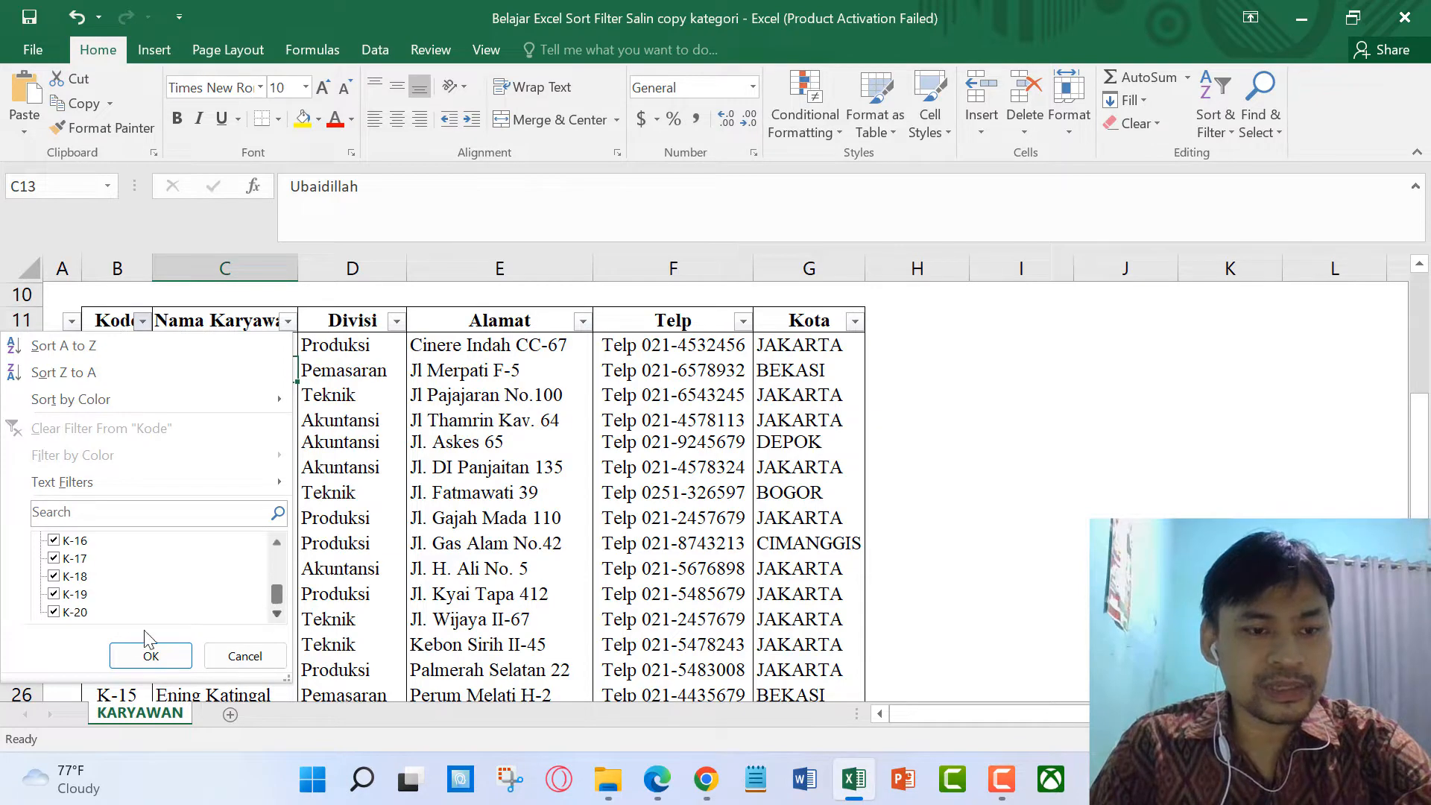
click(237, 658)
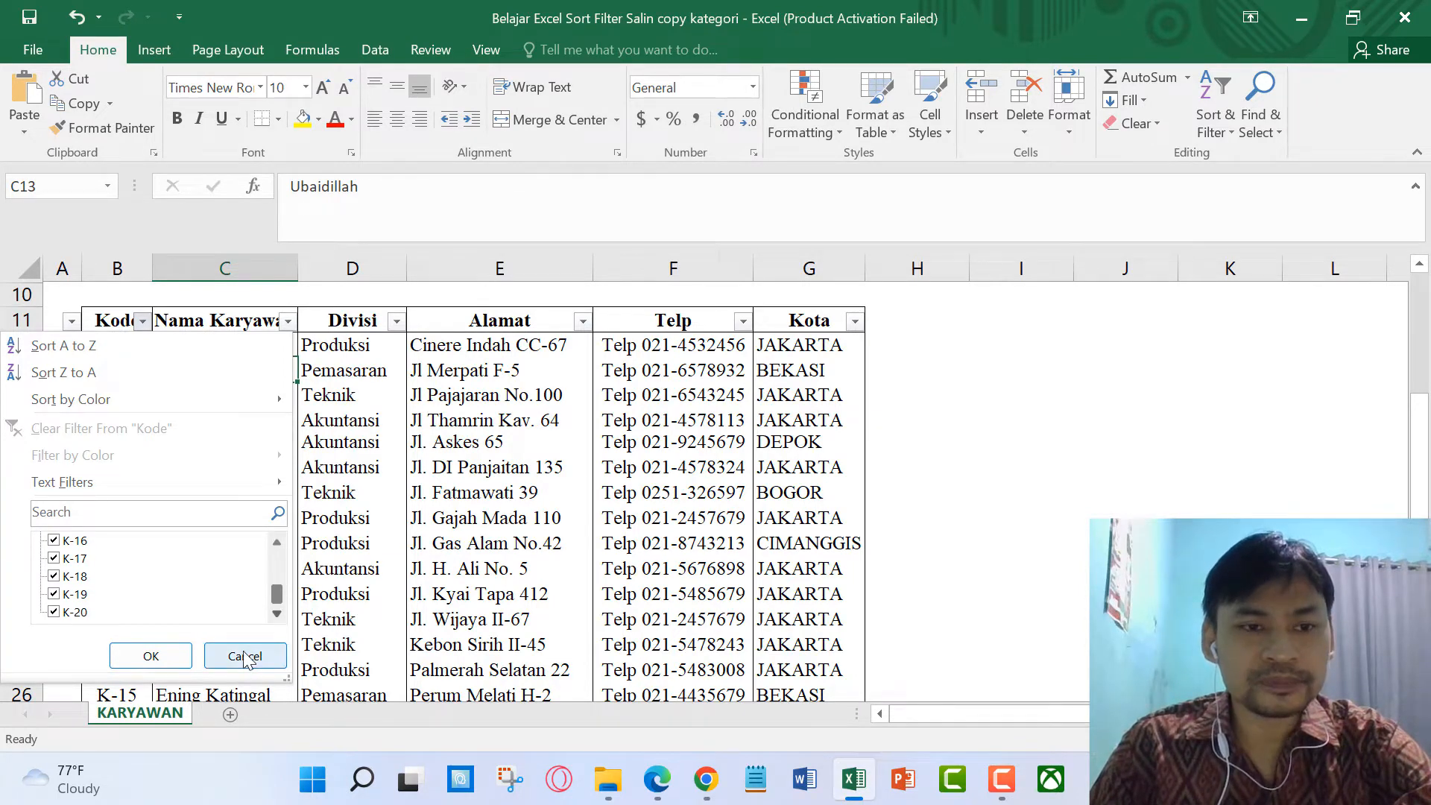
scroll(110, 468, down, 2)
scroll(112, 467, down, 4)
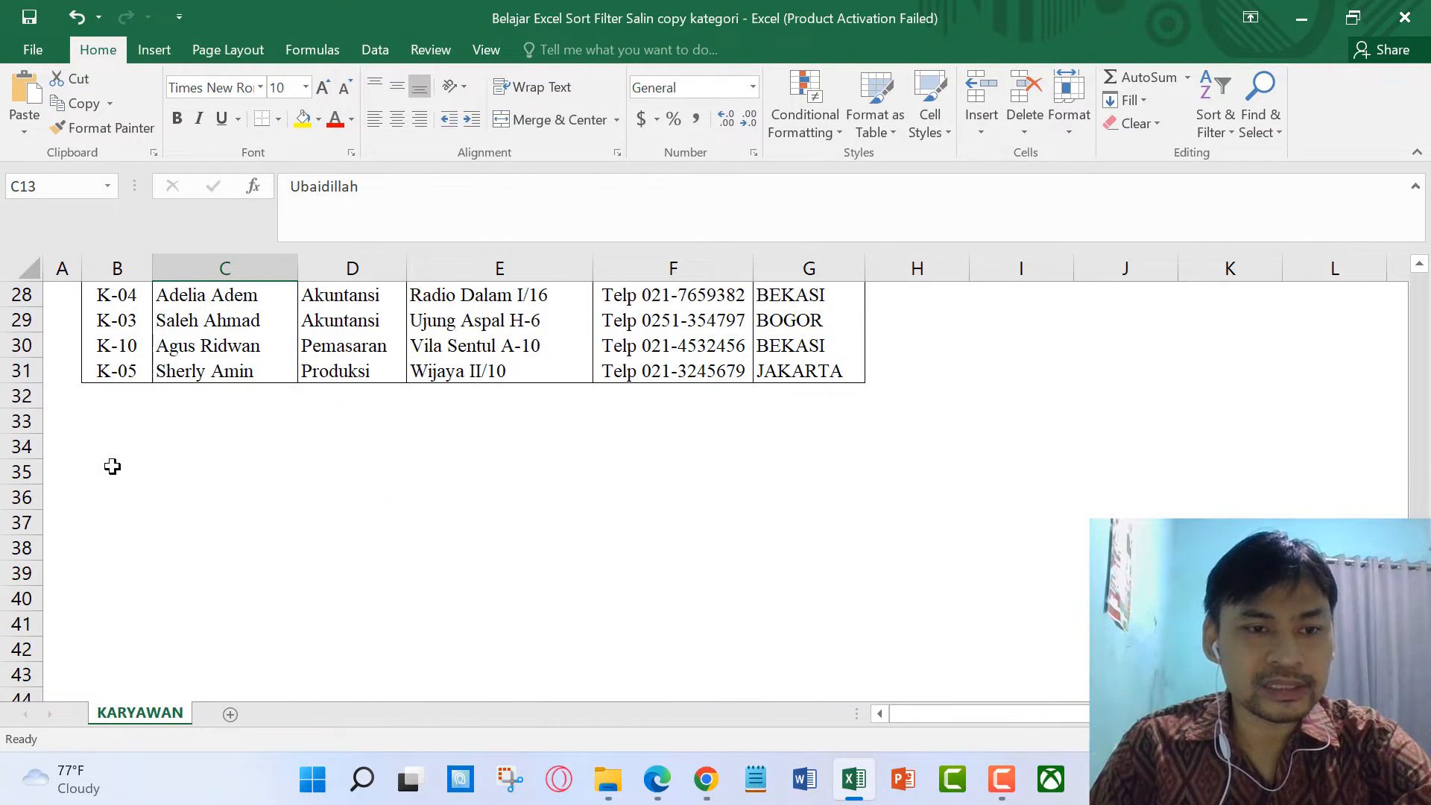
scroll(113, 468, up, 7)
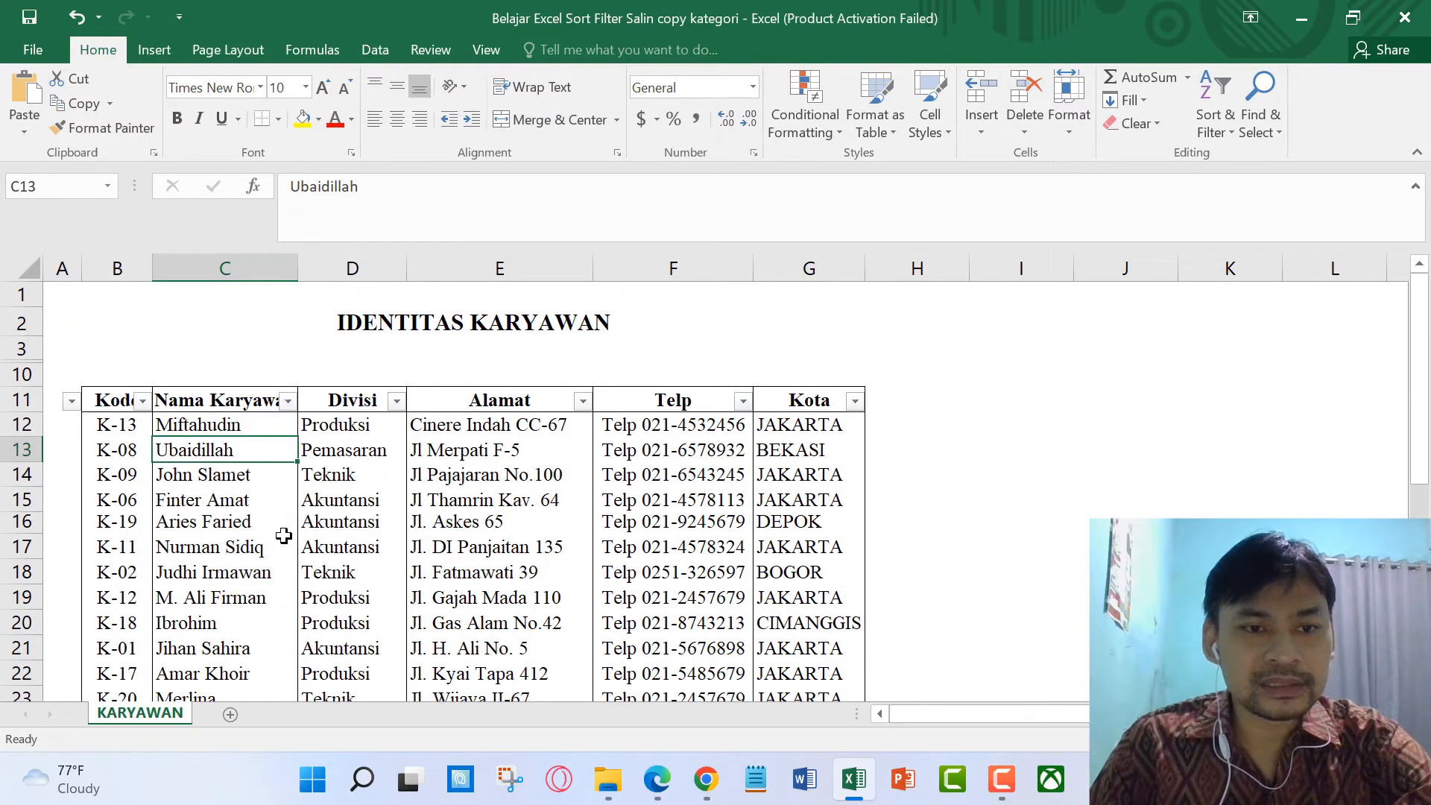
click(221, 424)
Step: Sort the employee table by Kode ascending, with K-01 first
click(142, 403)
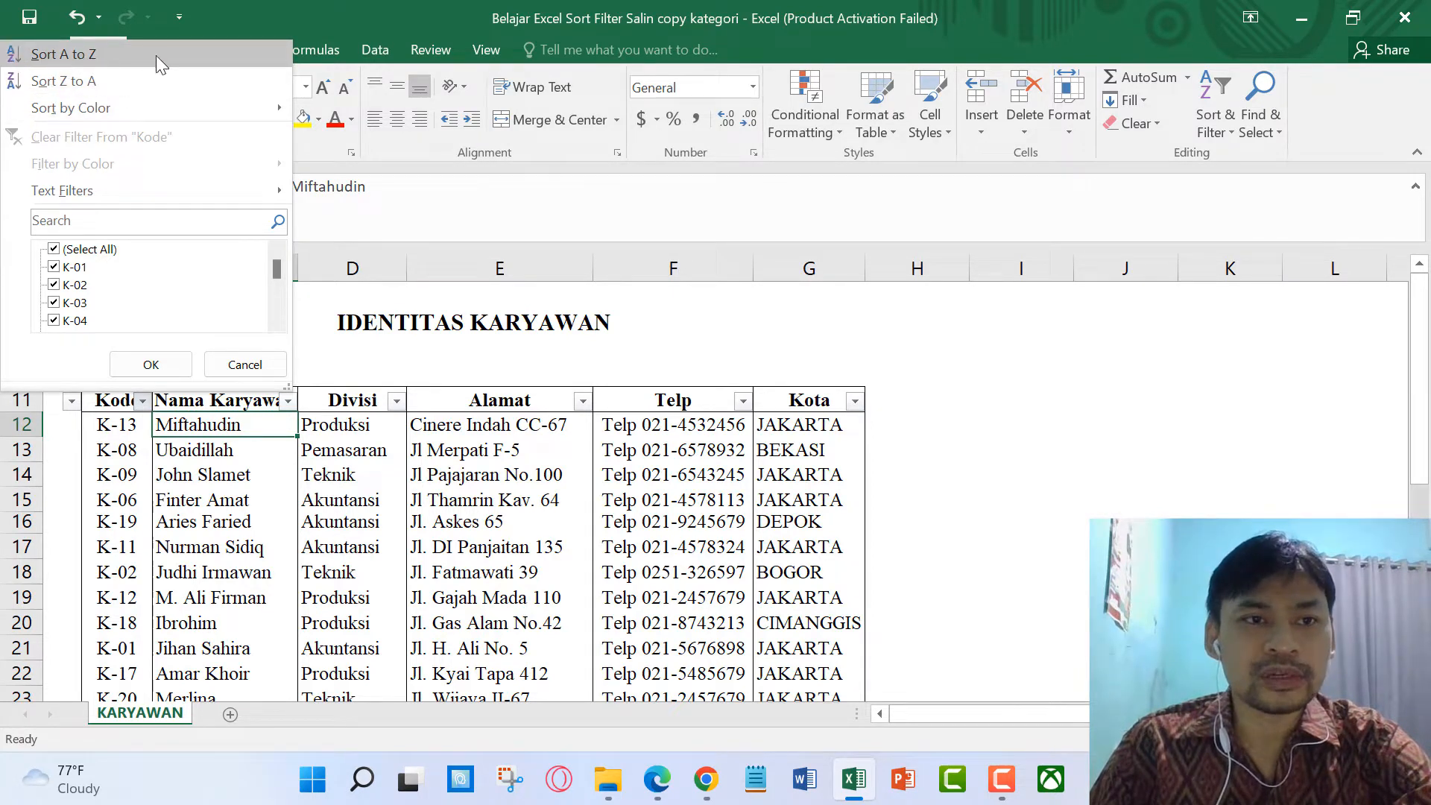
click(115, 58)
click(186, 483)
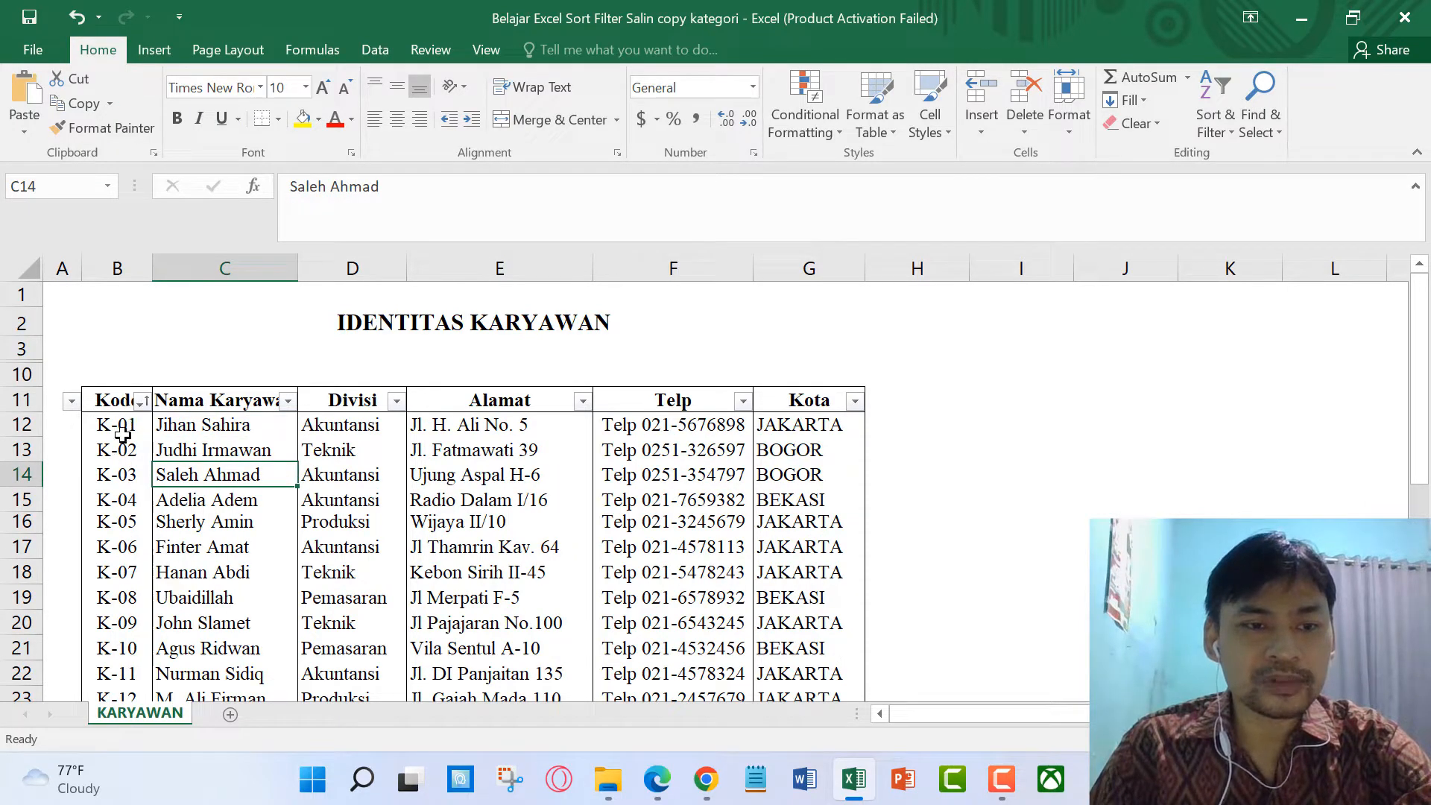
scroll(122, 435, down, 5)
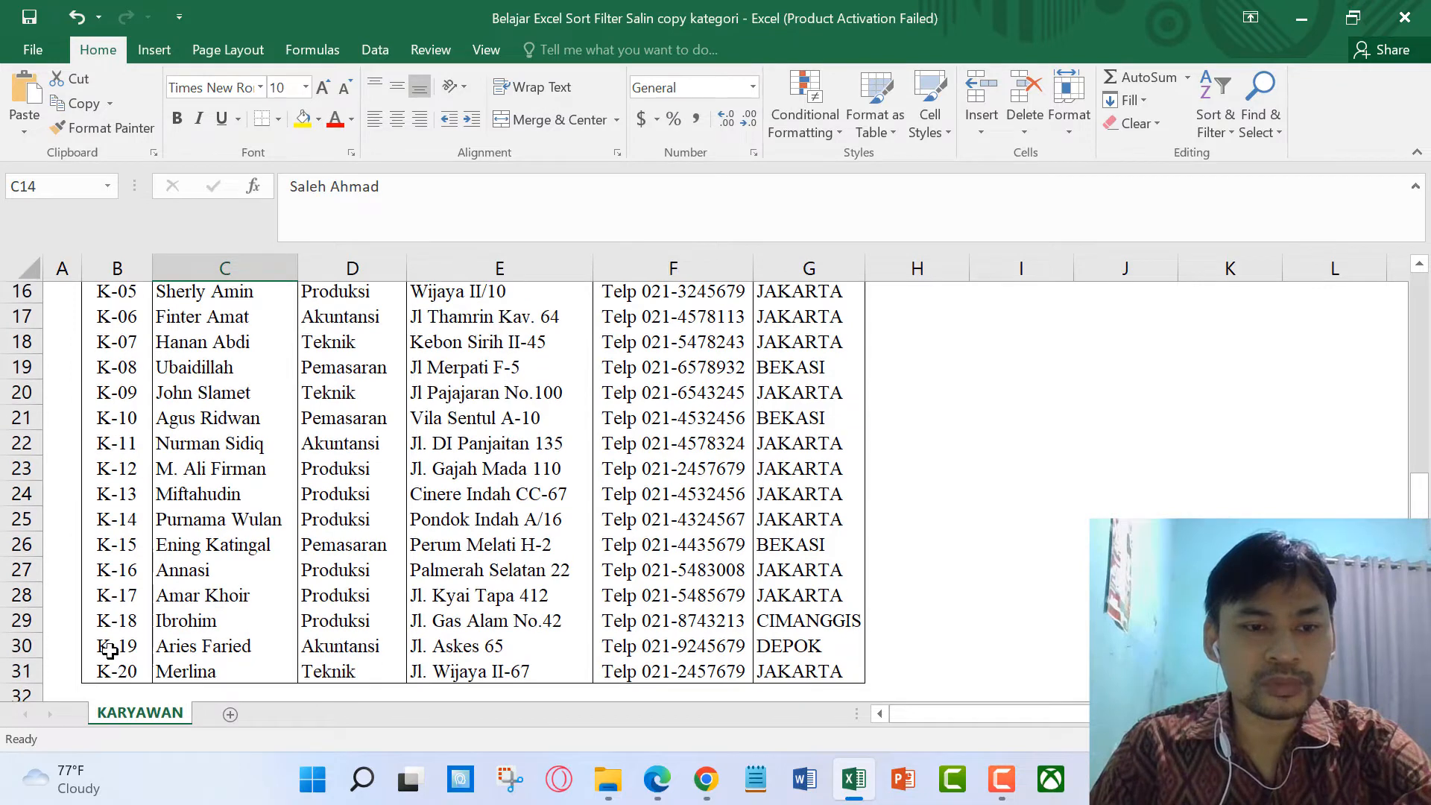
scroll(119, 611, up, 5)
Step: Re-sort by Kode Z to A so K-20 is in row 12 and K-01 in row 31
click(142, 402)
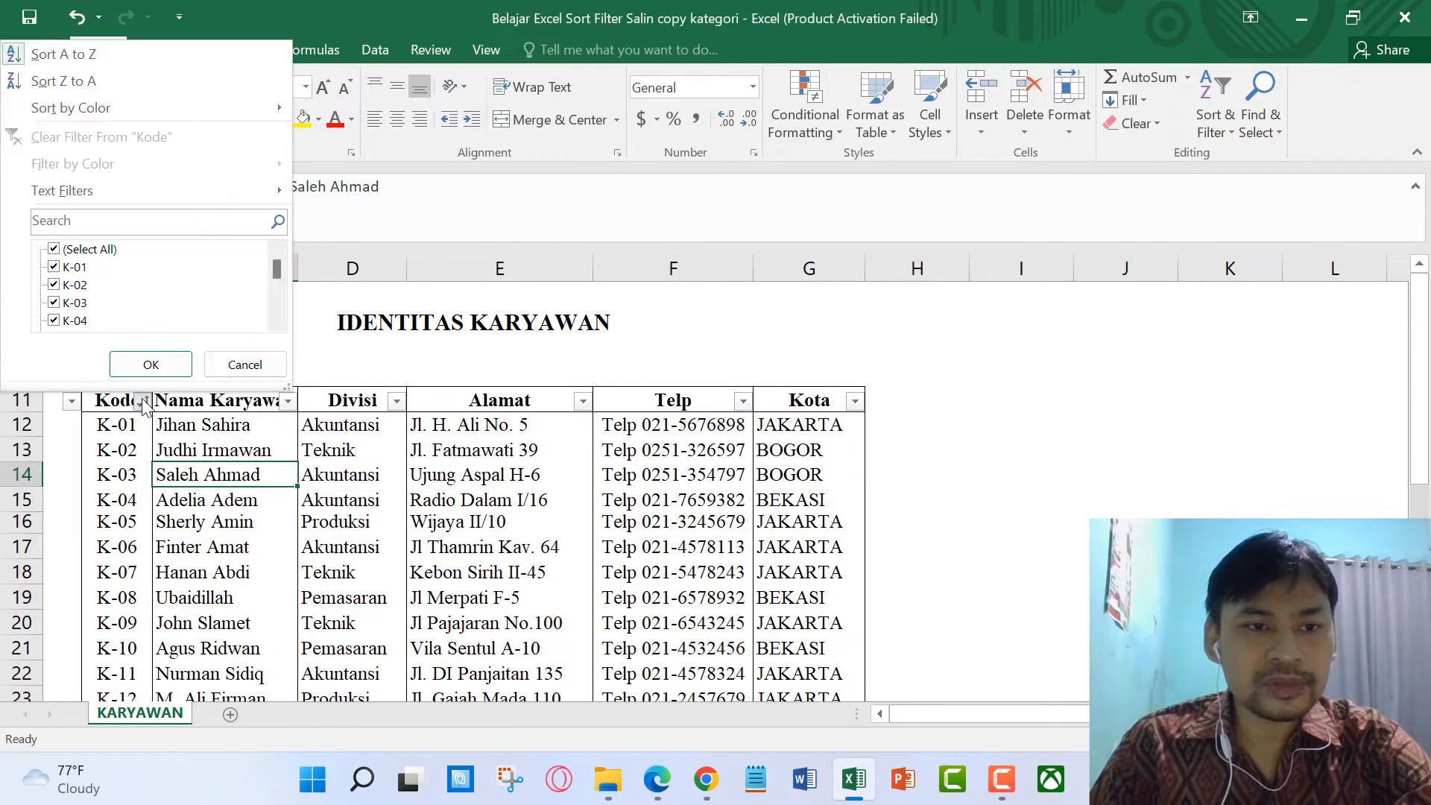
click(104, 89)
scroll(203, 537, down, 5)
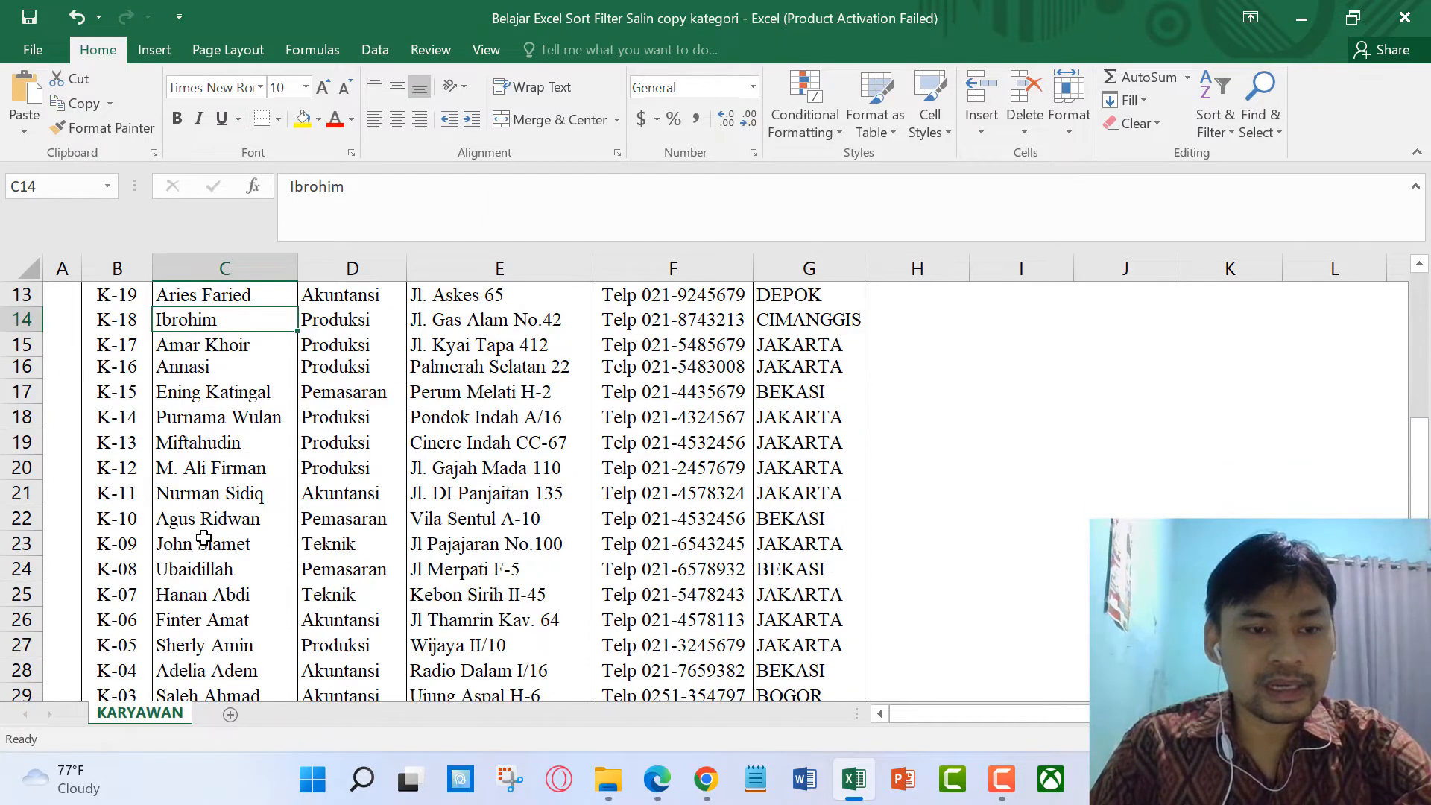
click(124, 666)
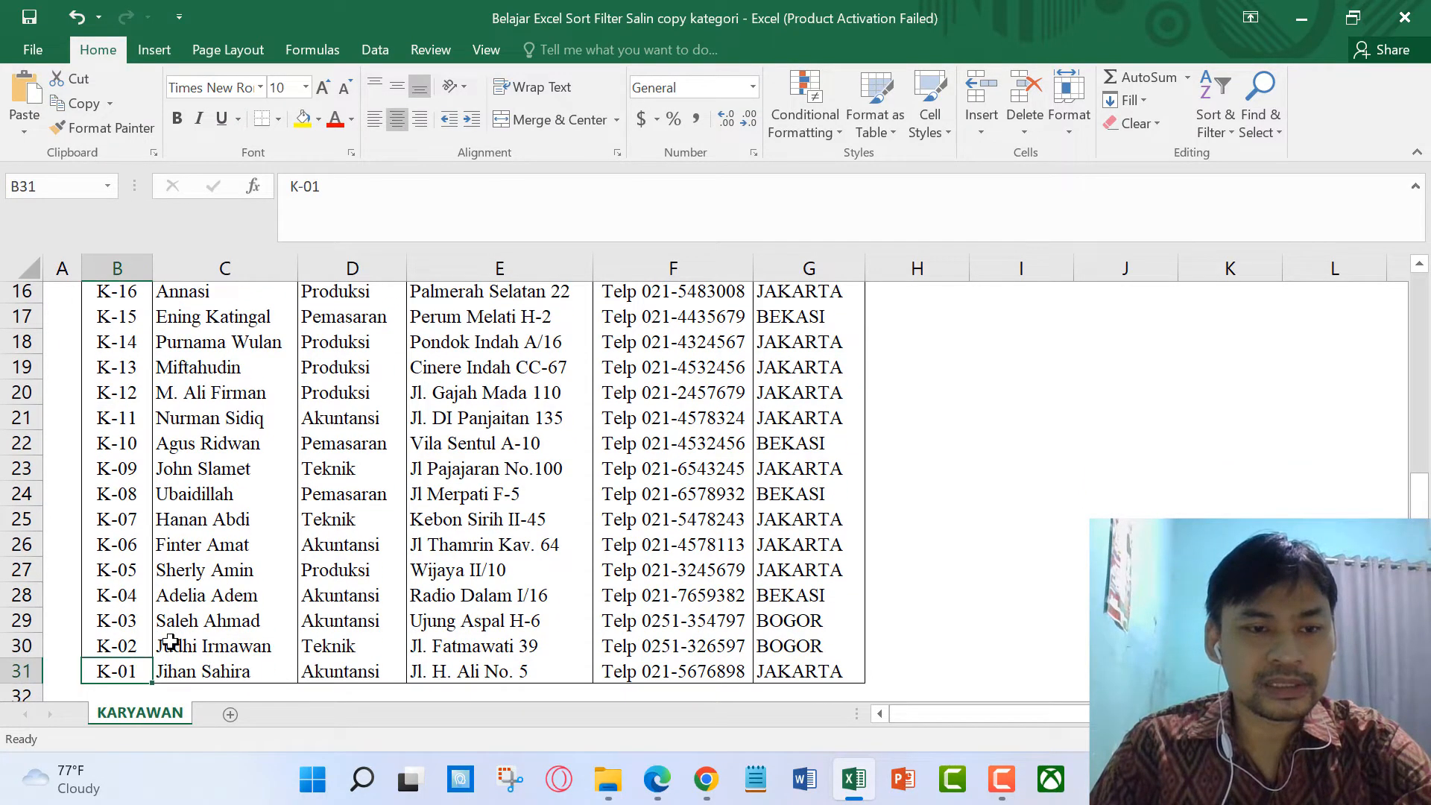
scroll(167, 626, up, 2)
scroll(165, 618, up, 1)
click(196, 422)
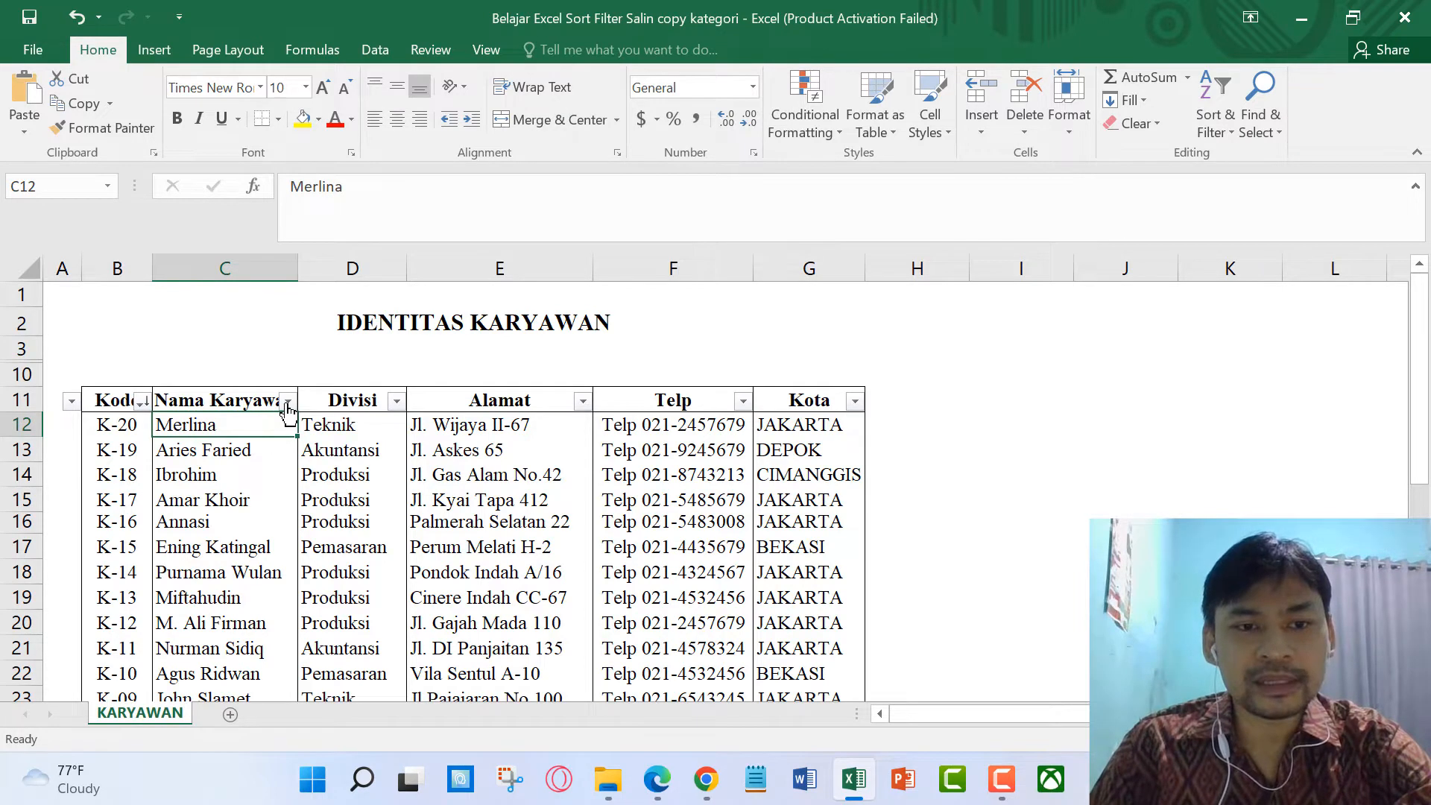
click(287, 403)
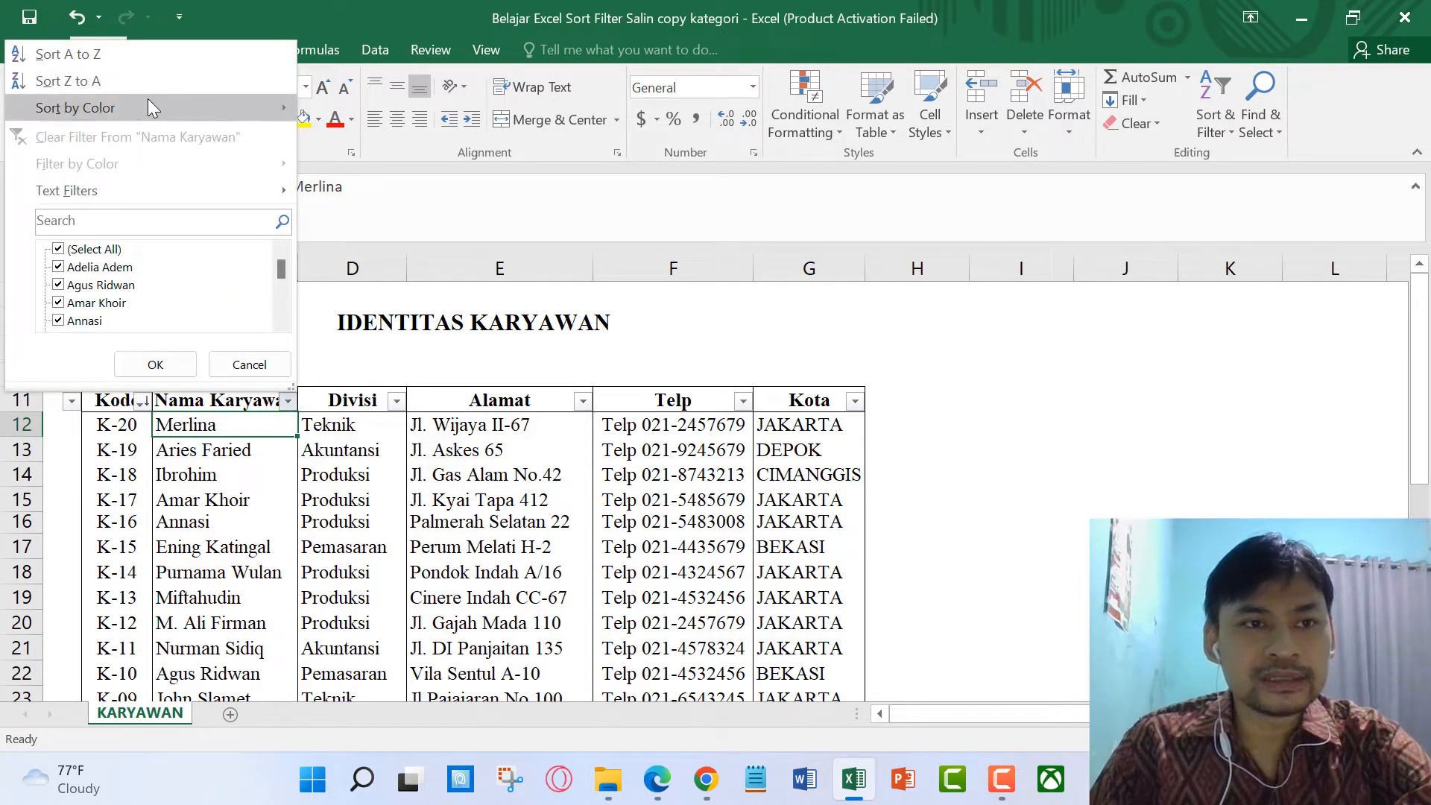
click(139, 61)
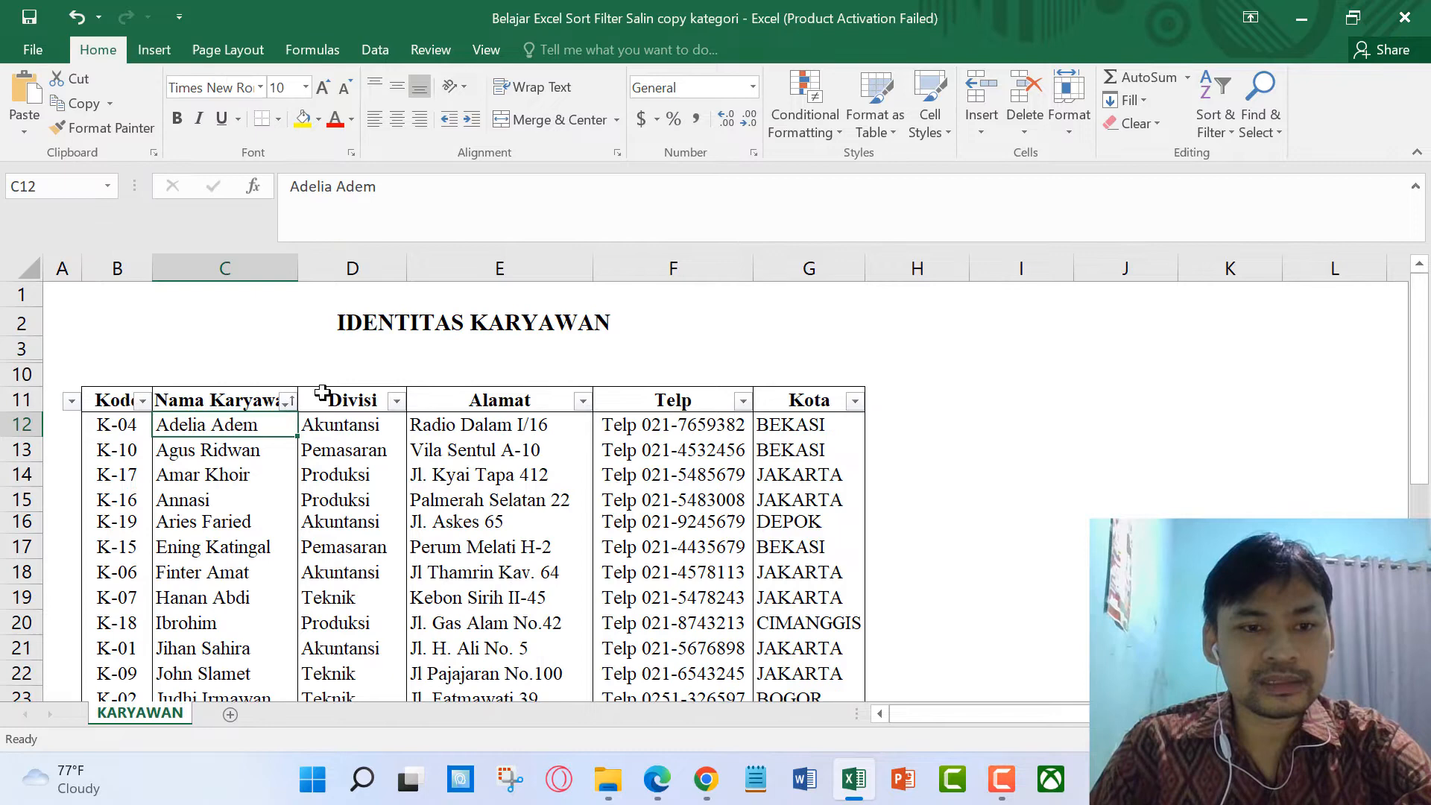
click(209, 478)
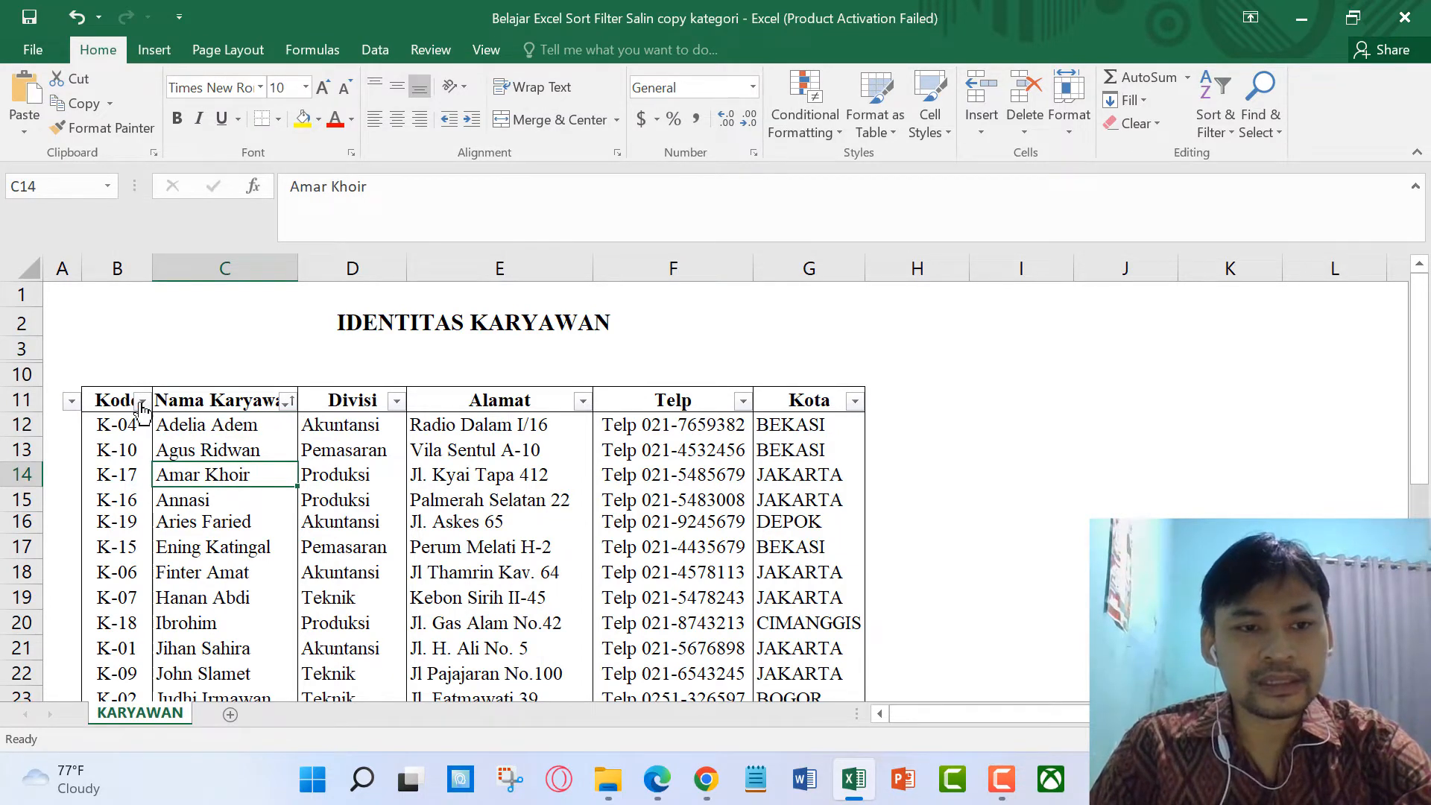
click(114, 269)
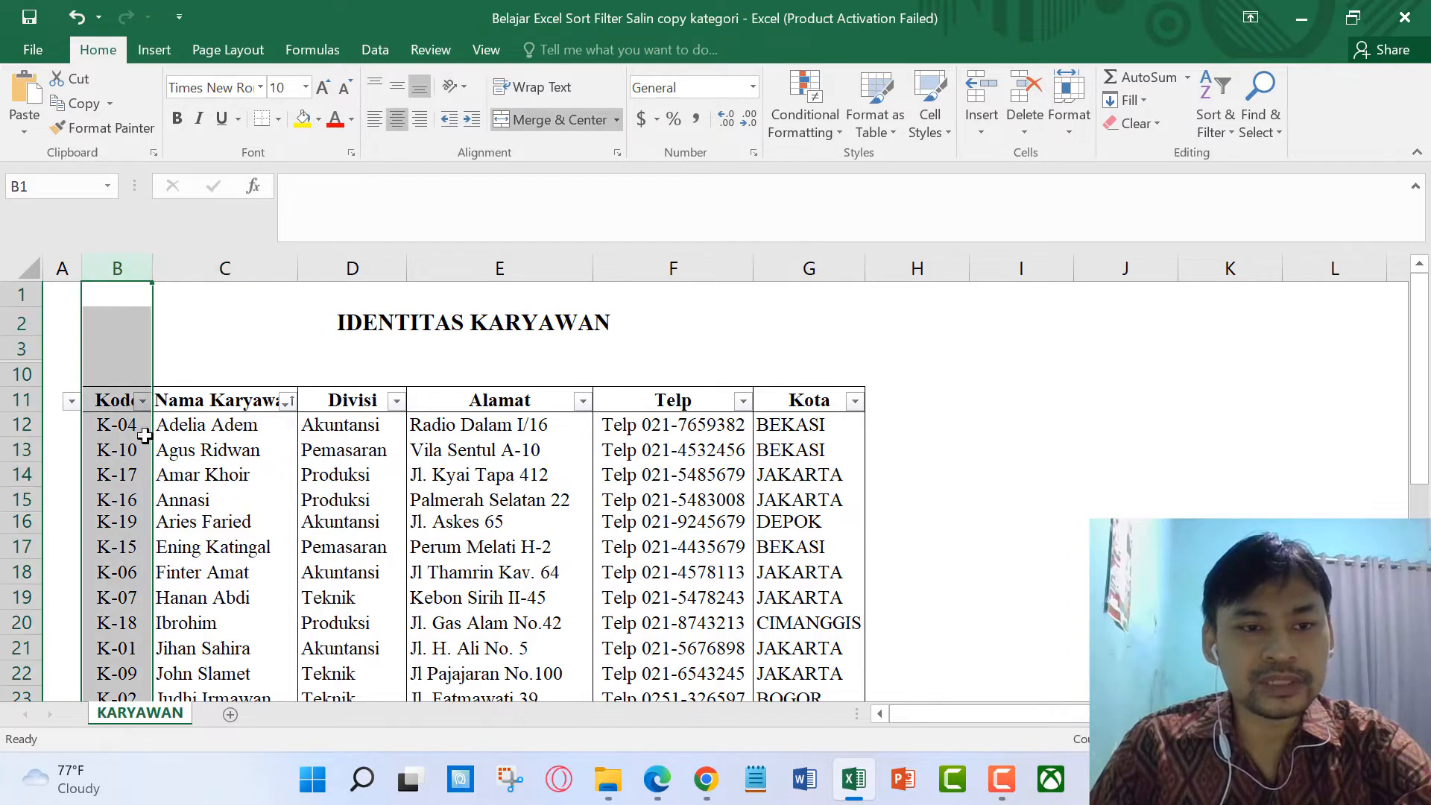
click(192, 427)
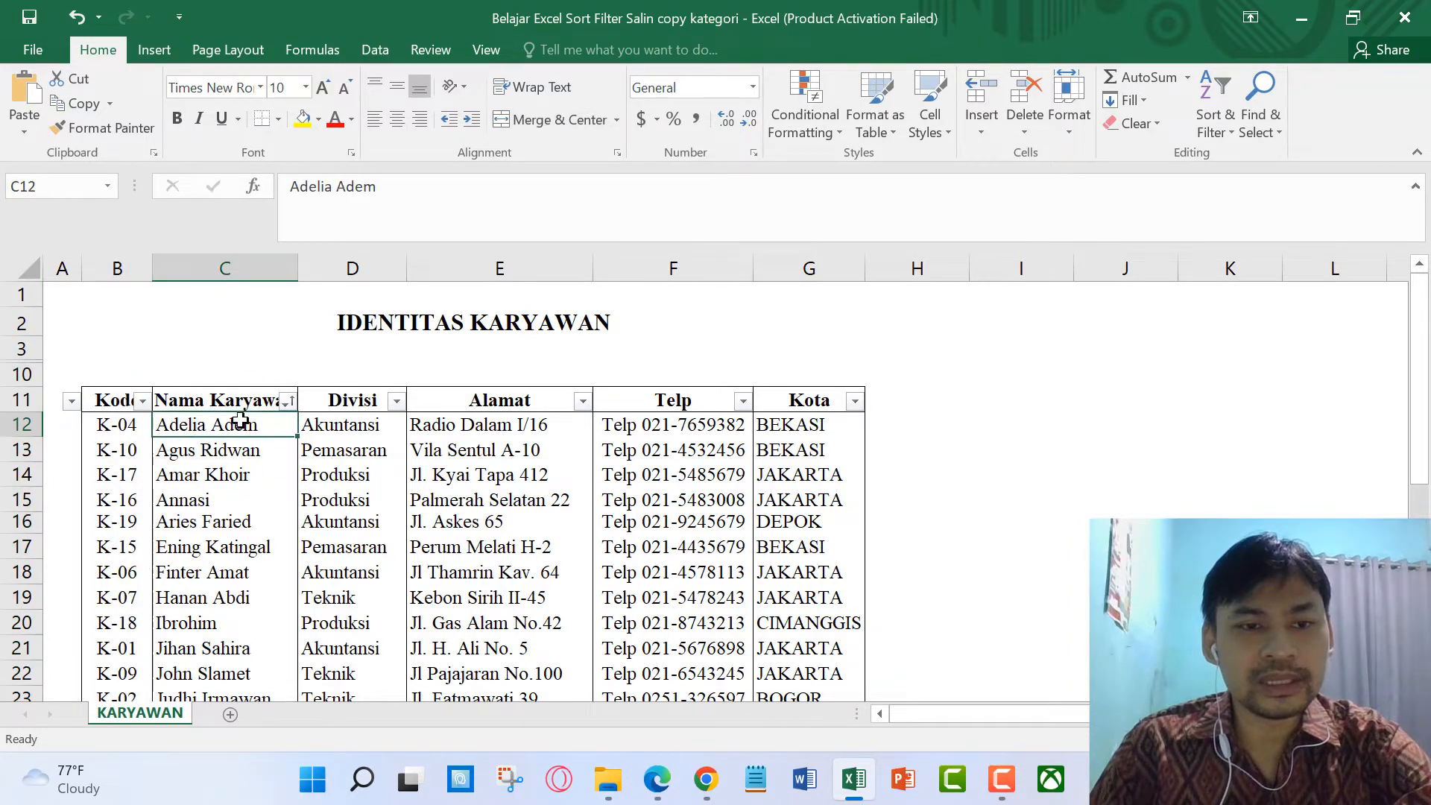
click(231, 496)
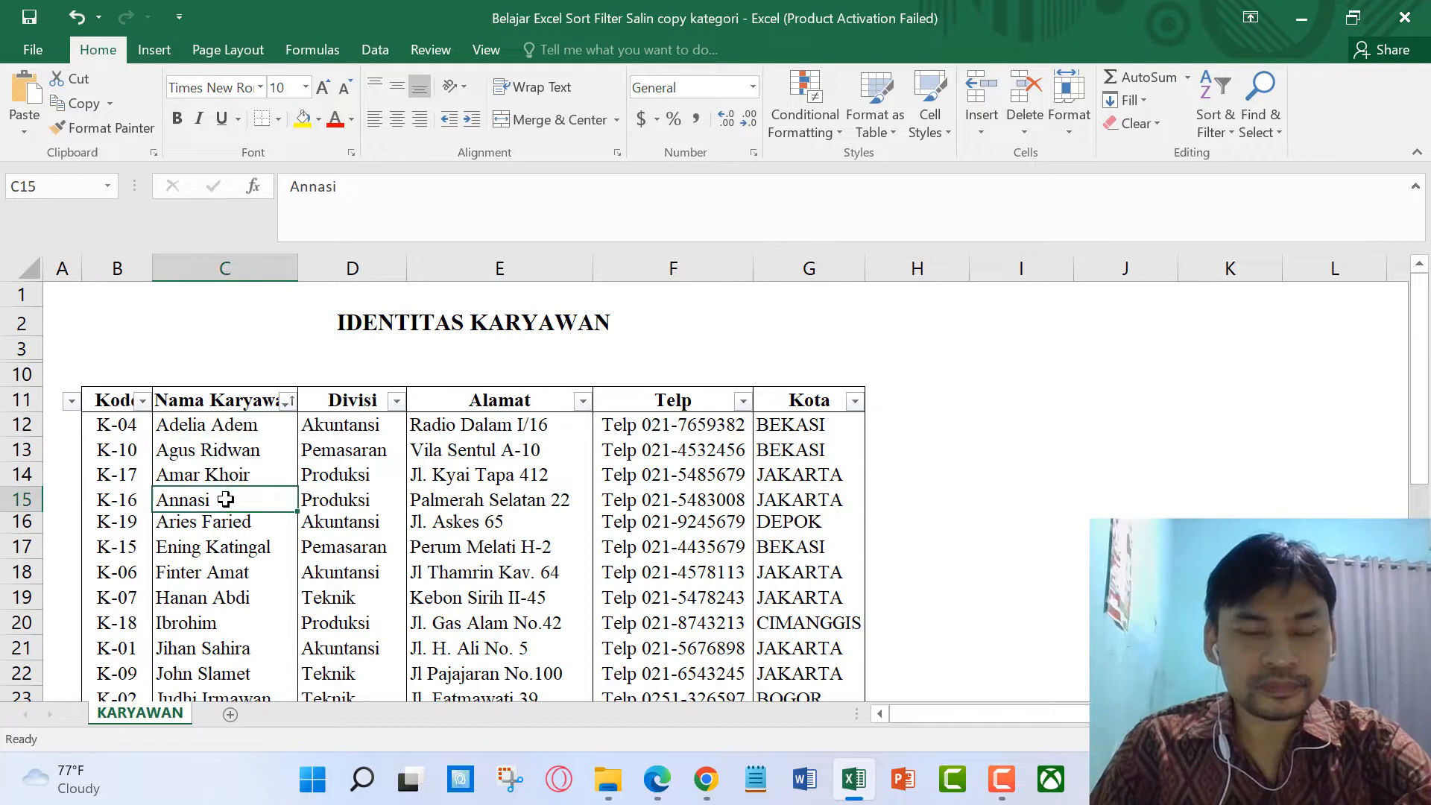
Step: Sort the table A to Z by Divisi, grouping Akuntansi, Pemasaran, Produksi and Teknik
click(397, 403)
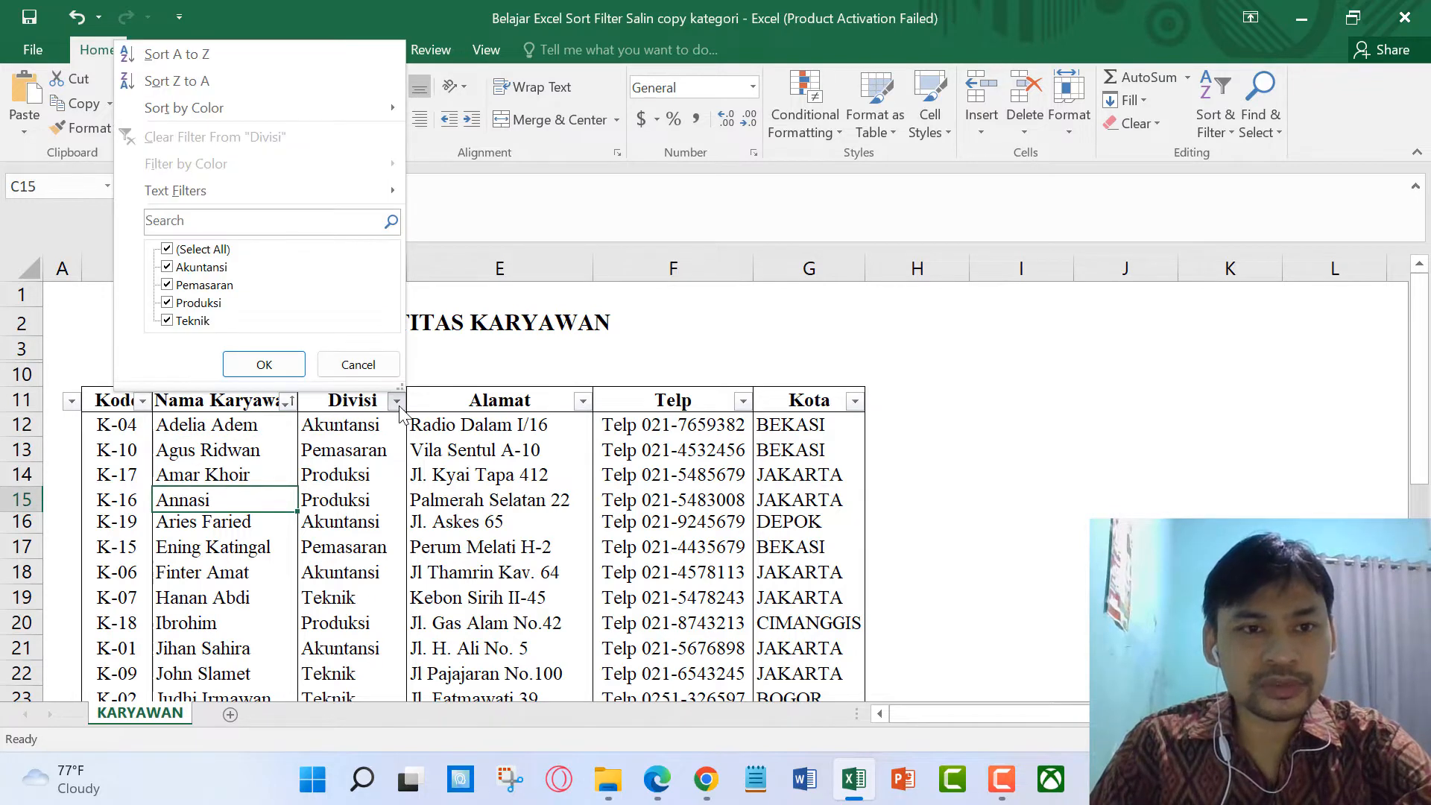
click(244, 60)
click(354, 501)
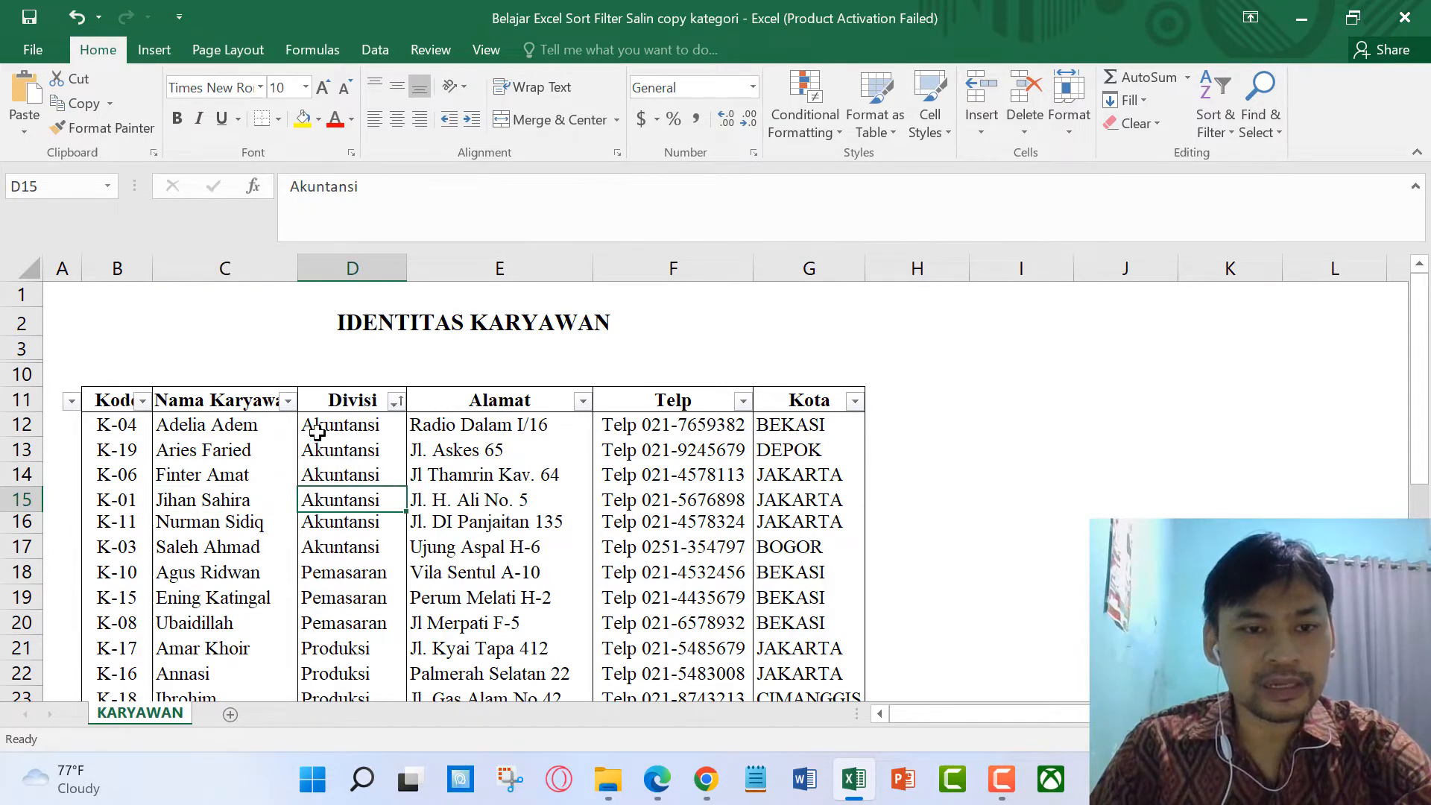
scroll(347, 519, down, 1)
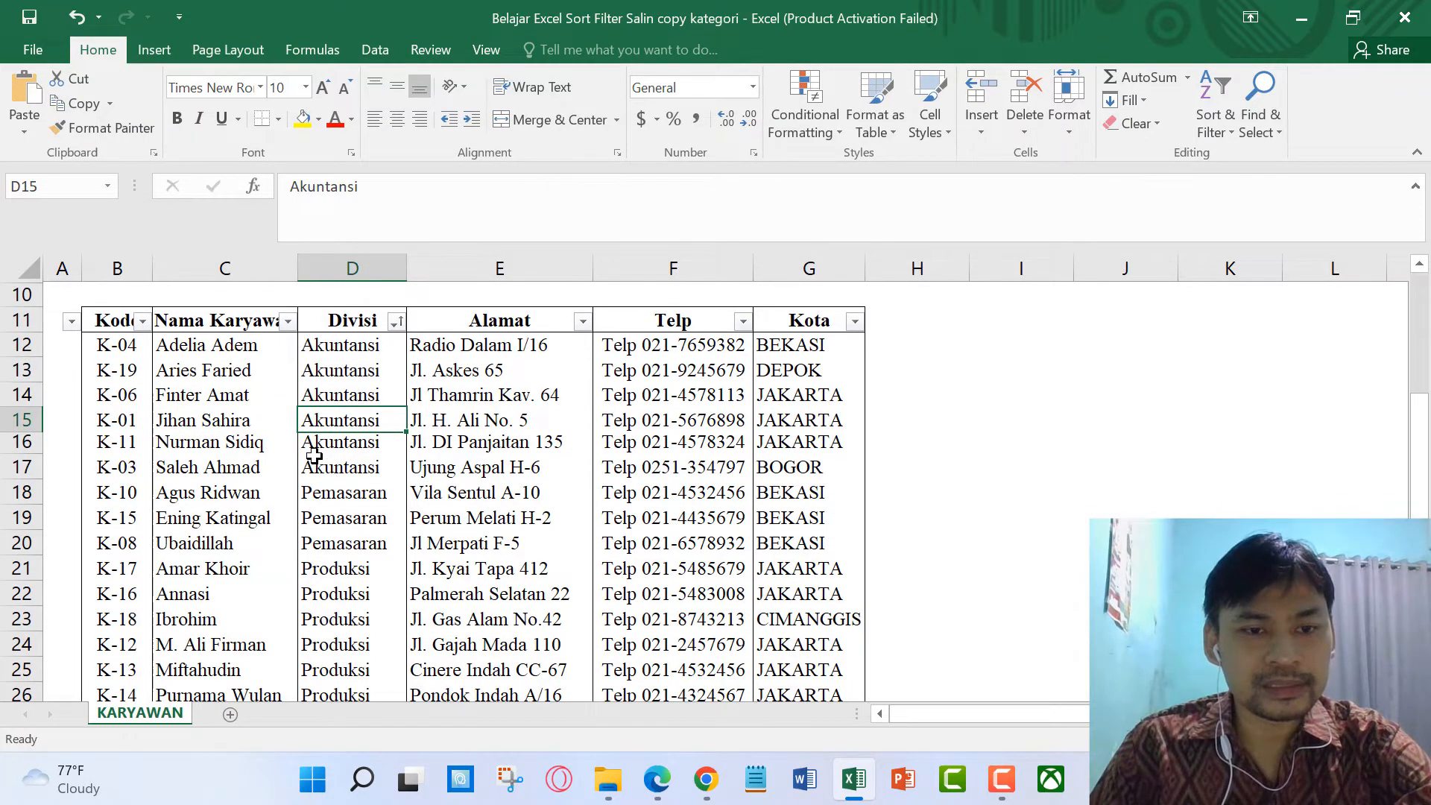
scroll(315, 456, down, 2)
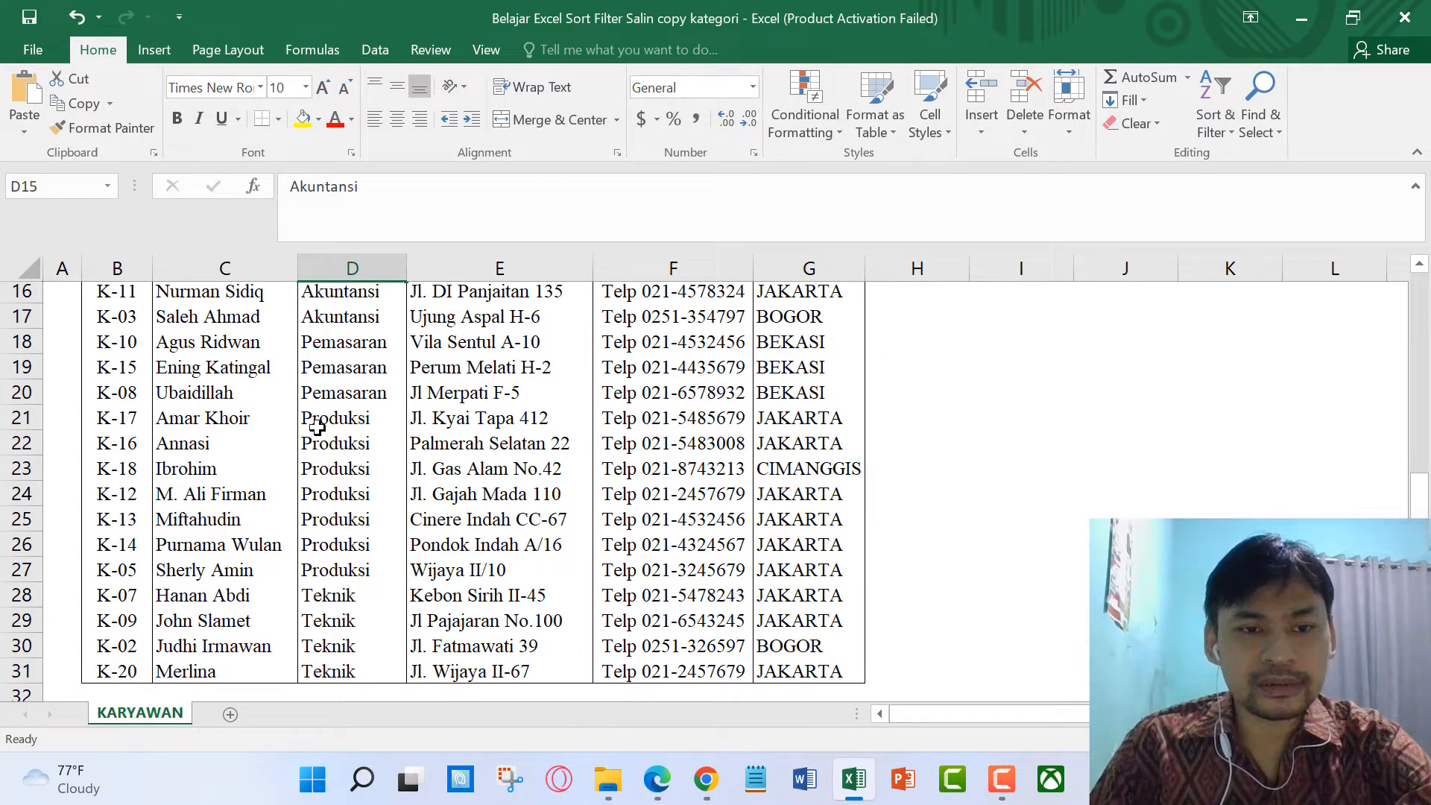
scroll(315, 423, down, 1)
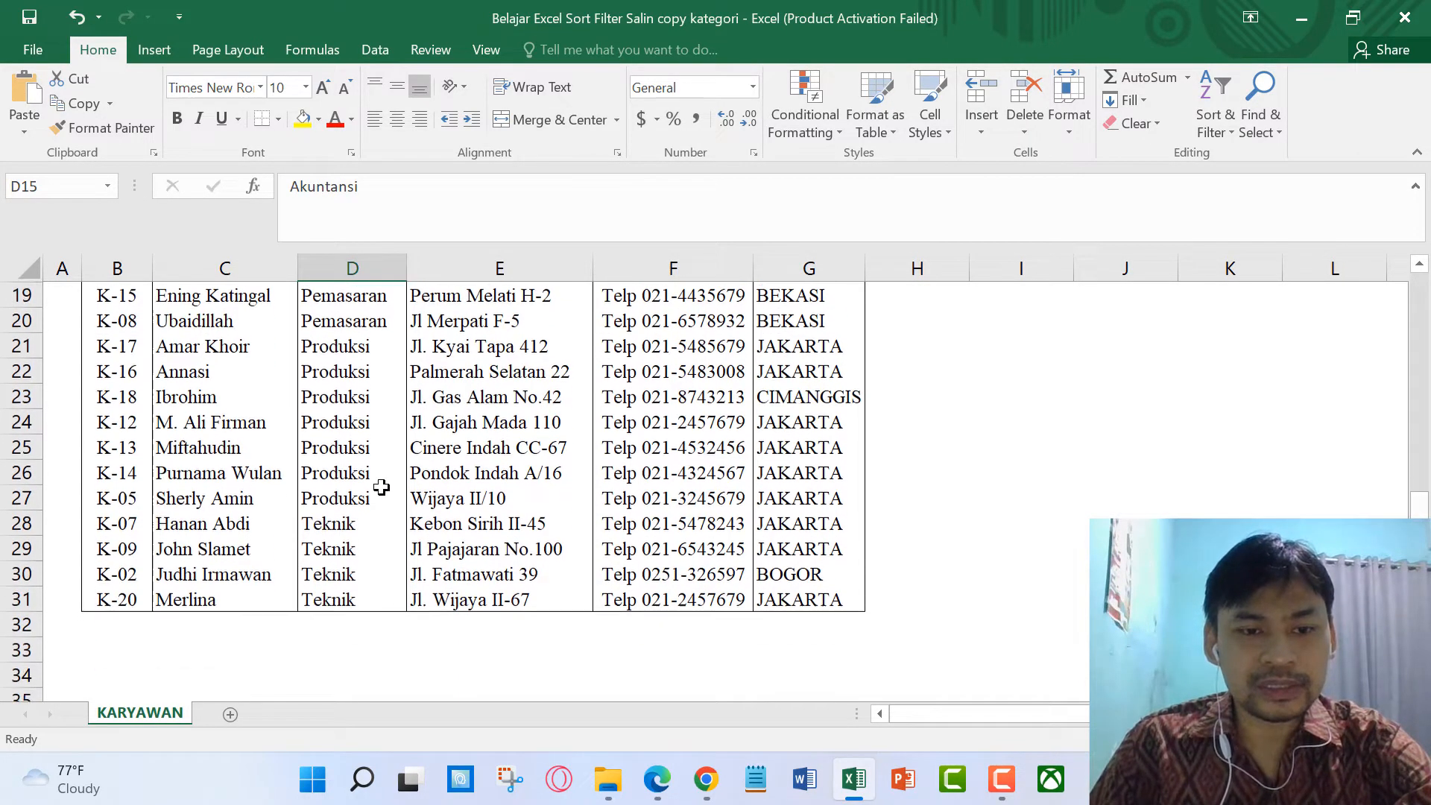
scroll(341, 543, up, 3)
scroll(340, 544, up, 1)
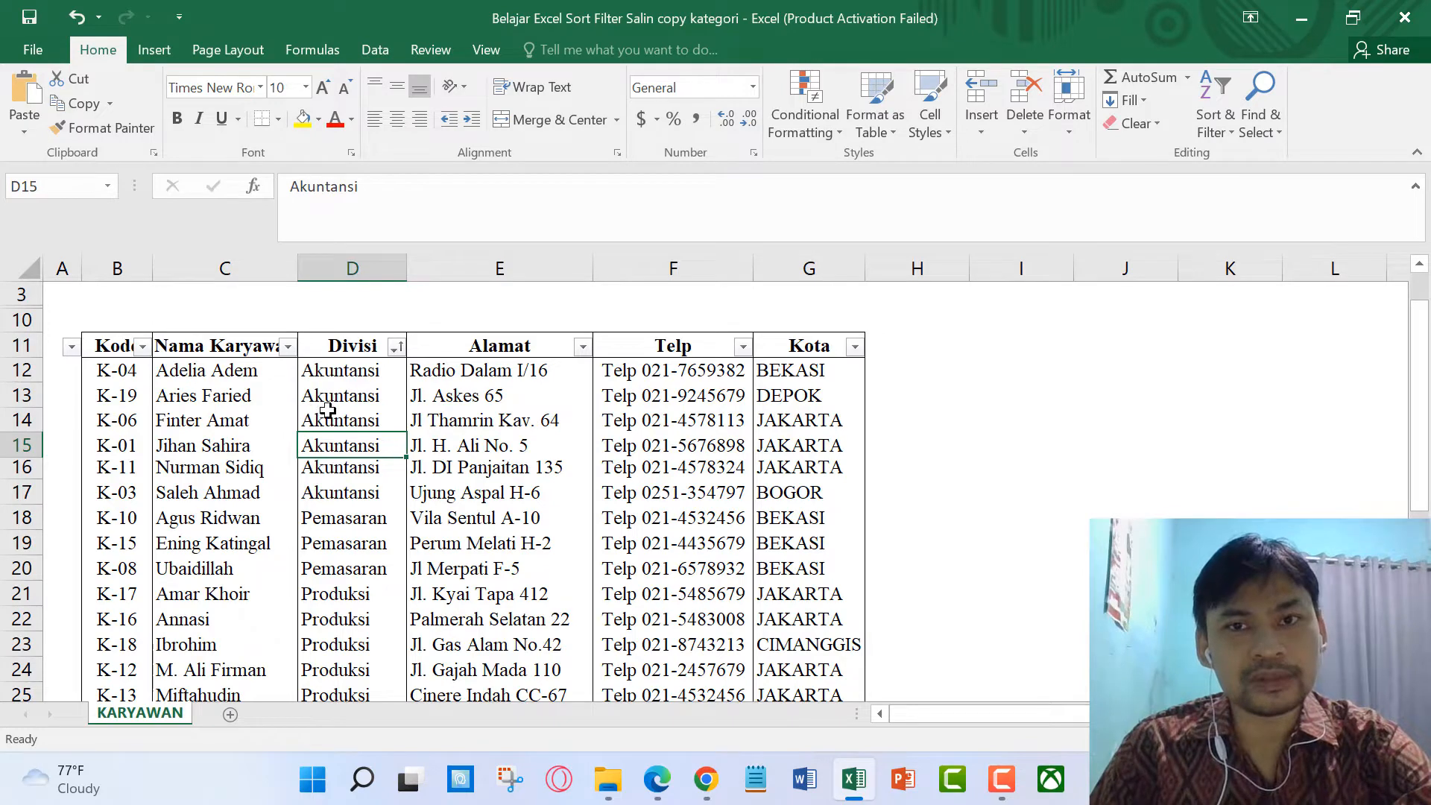
Step: Sort the employee table A to Z by Kota, Bekasi first
click(855, 346)
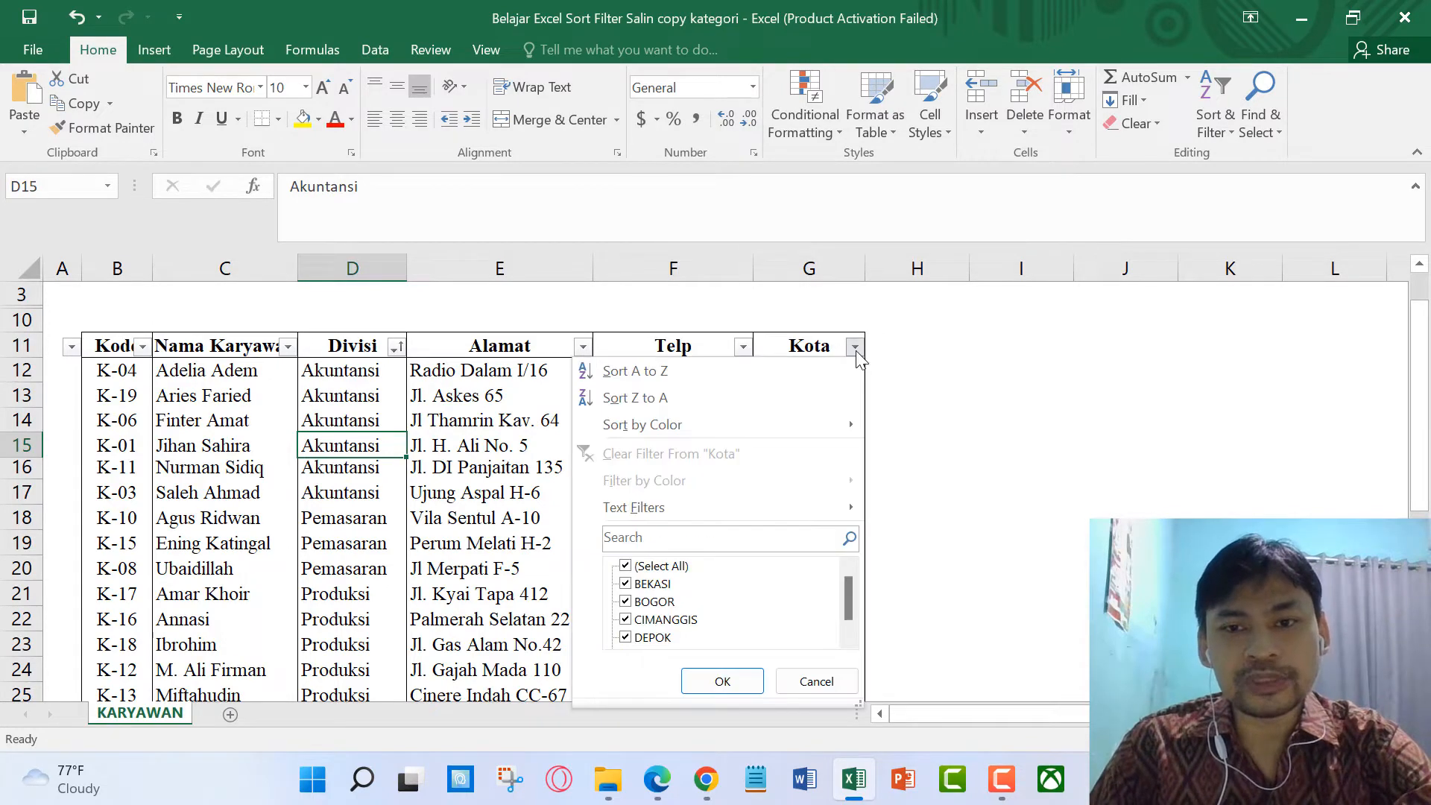
click(777, 372)
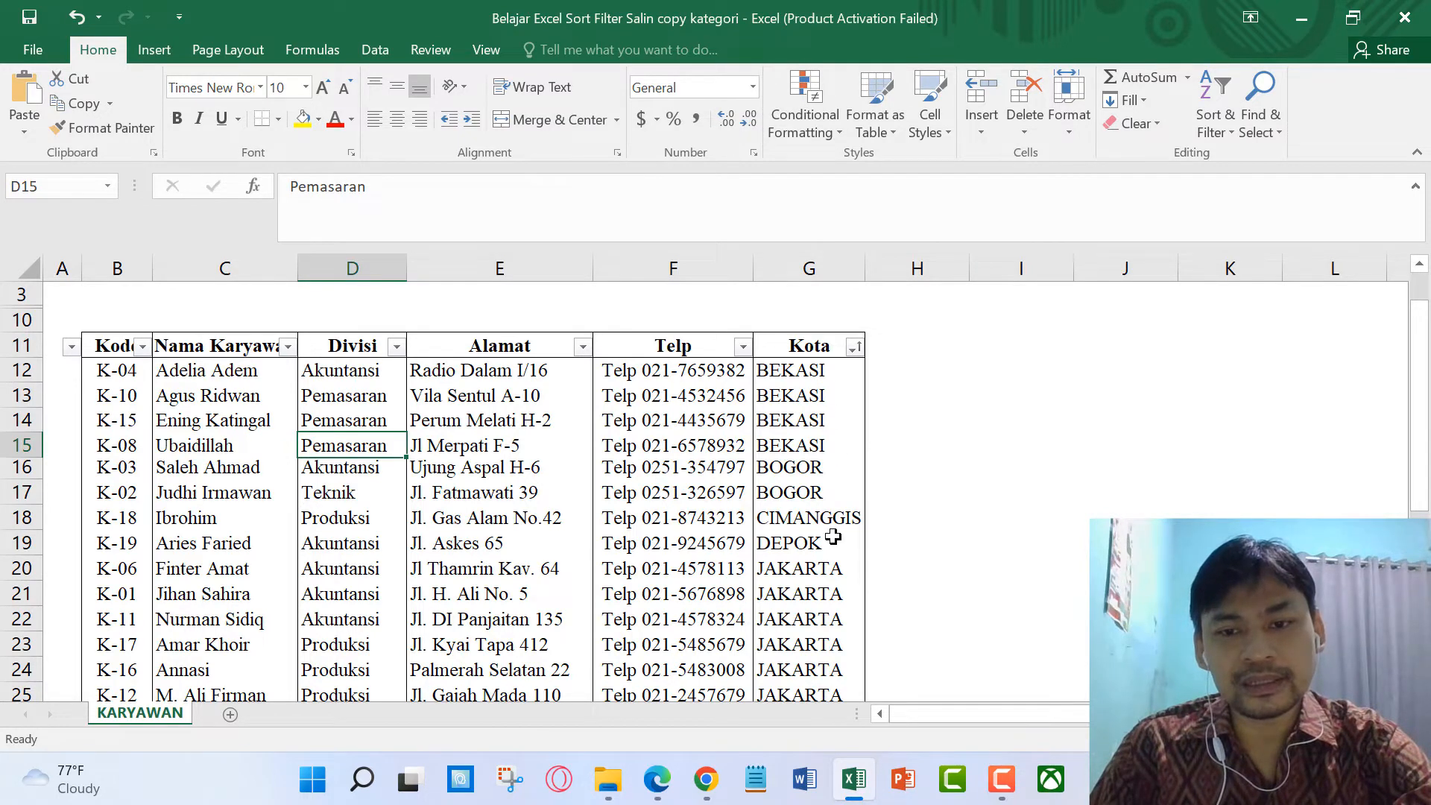
scroll(832, 536, down, 4)
scroll(827, 534, up, 7)
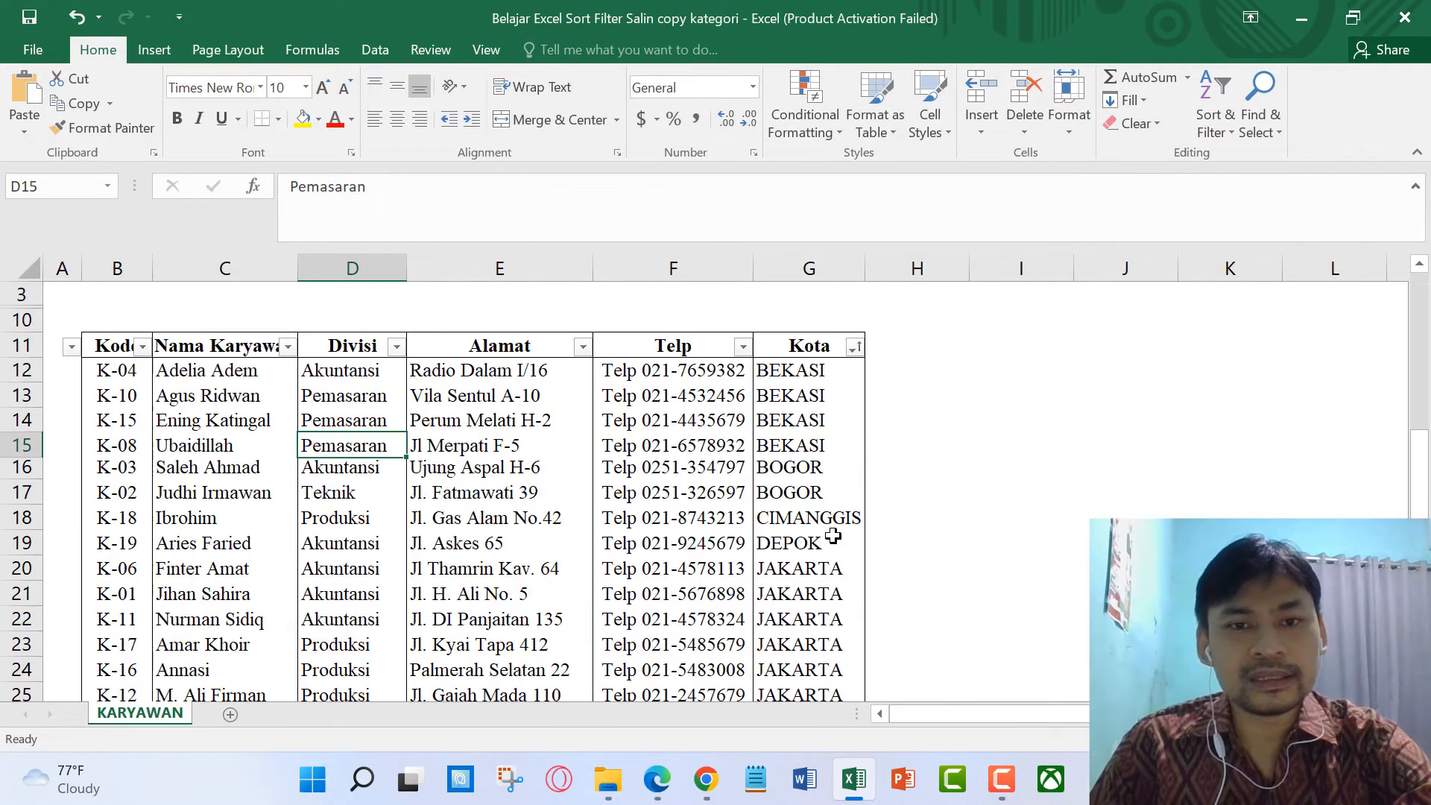
click(364, 432)
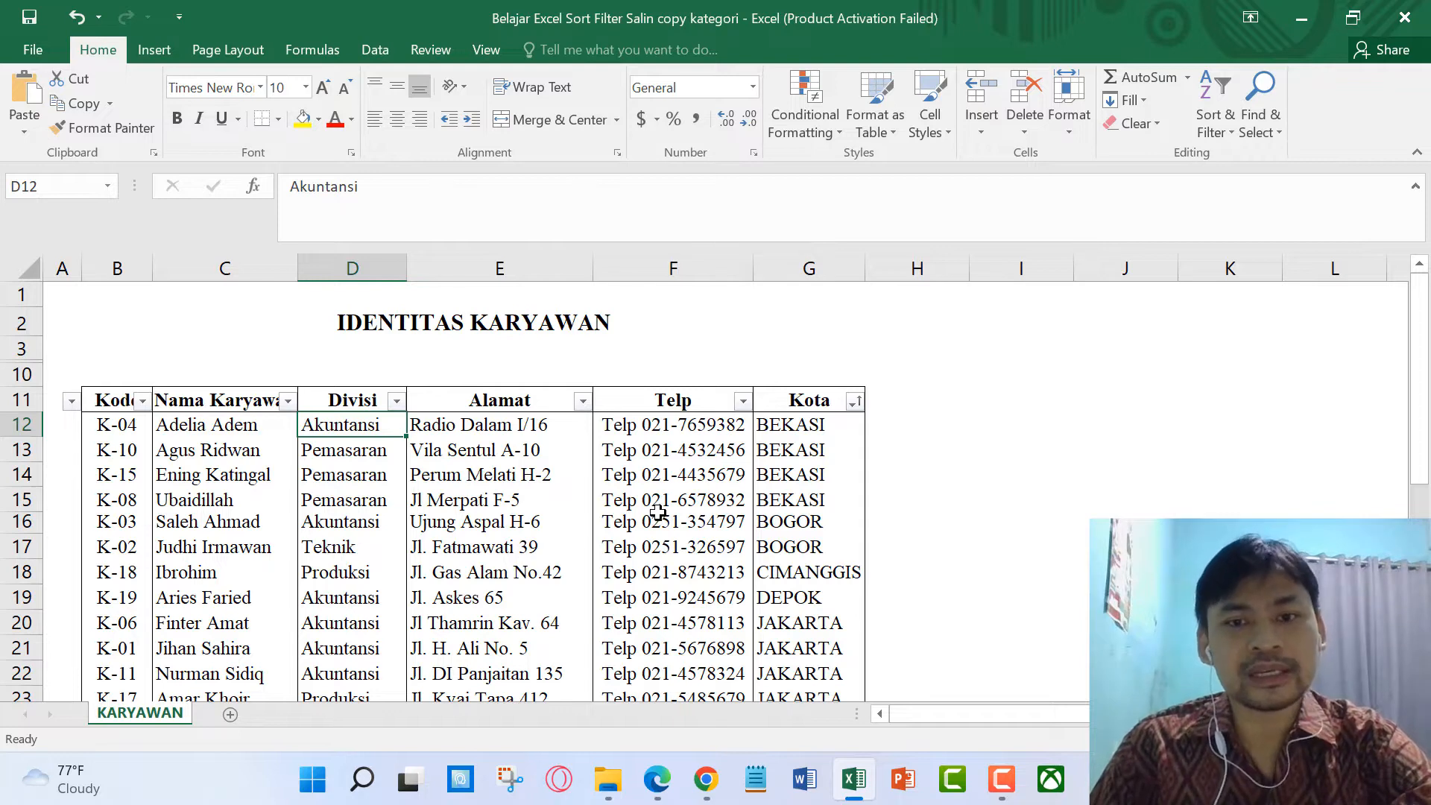
Step: Re-sort the table A to Z by Divisi, keeping cities ordered within each division
click(168, 456)
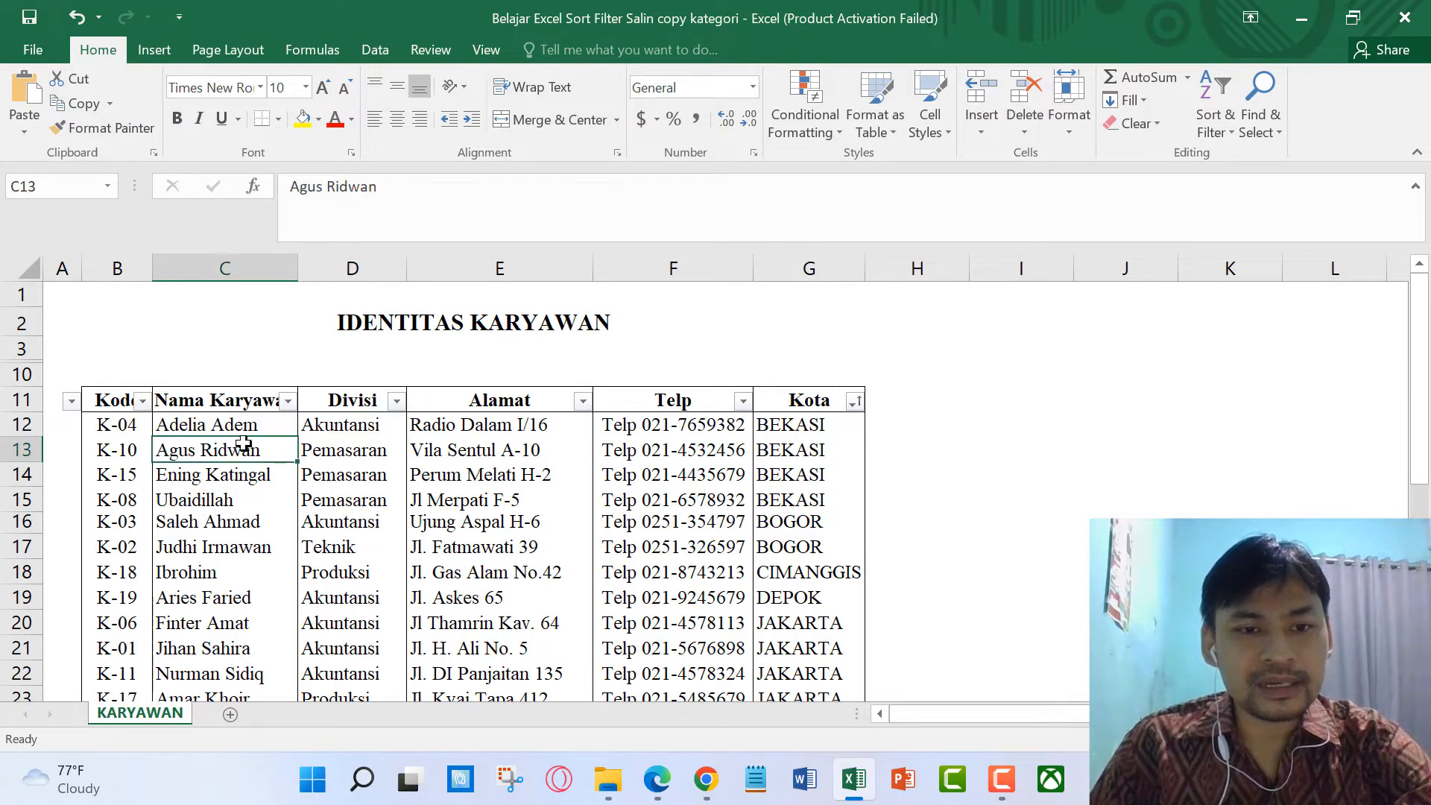
click(397, 401)
click(261, 49)
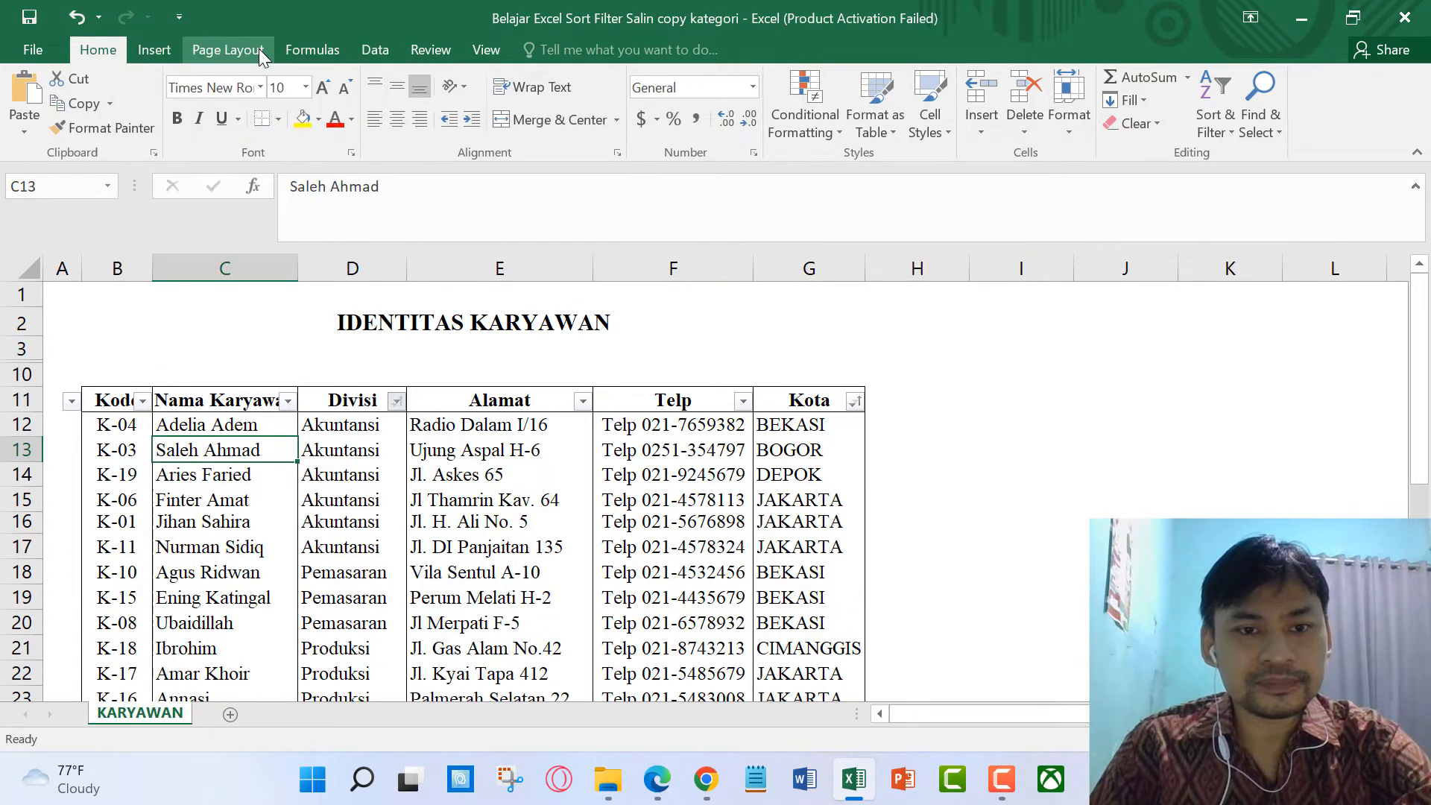
click(549, 370)
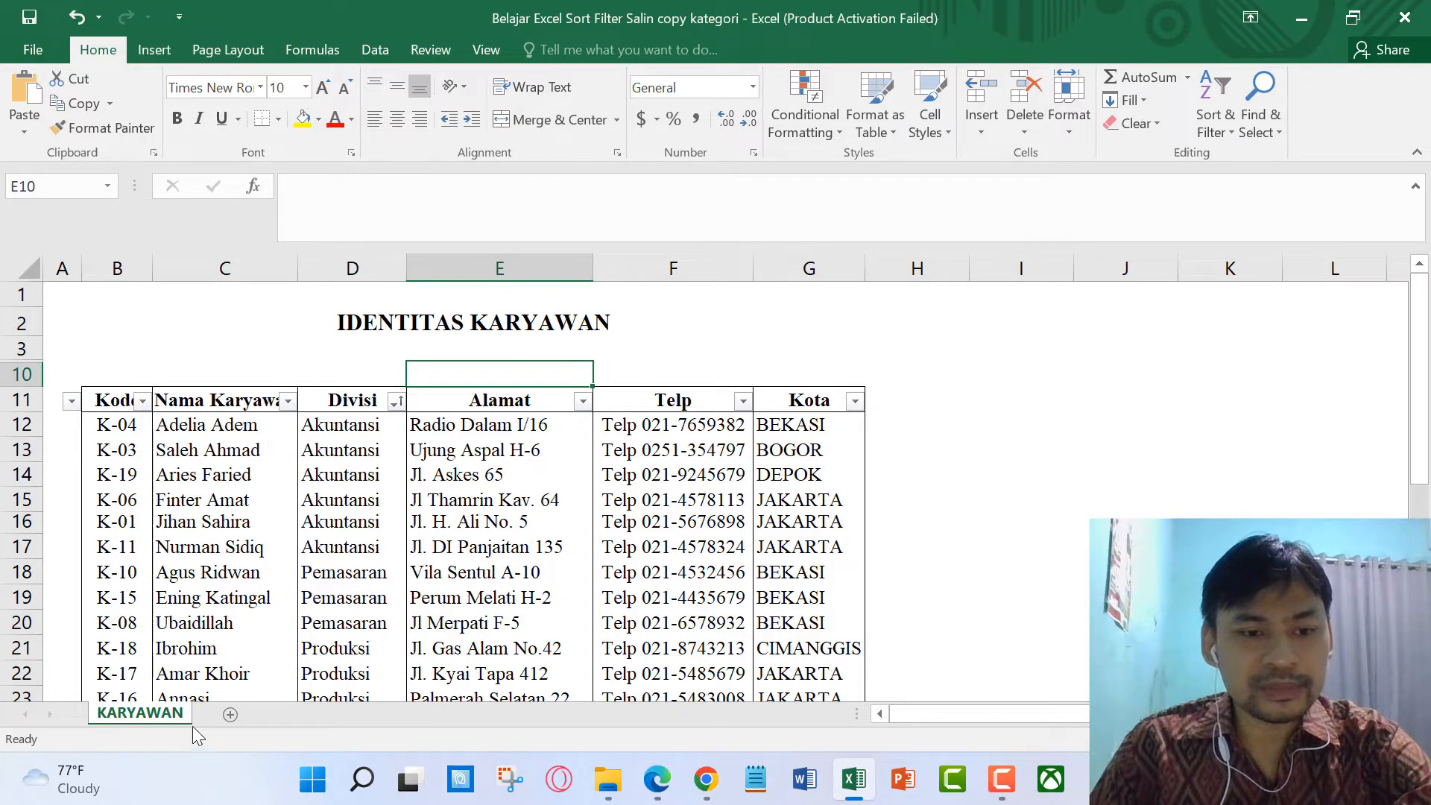
Step: Copy the KARYAWAN sheet to the end of the workbook as KARYAWAN (2)
right_click(164, 714)
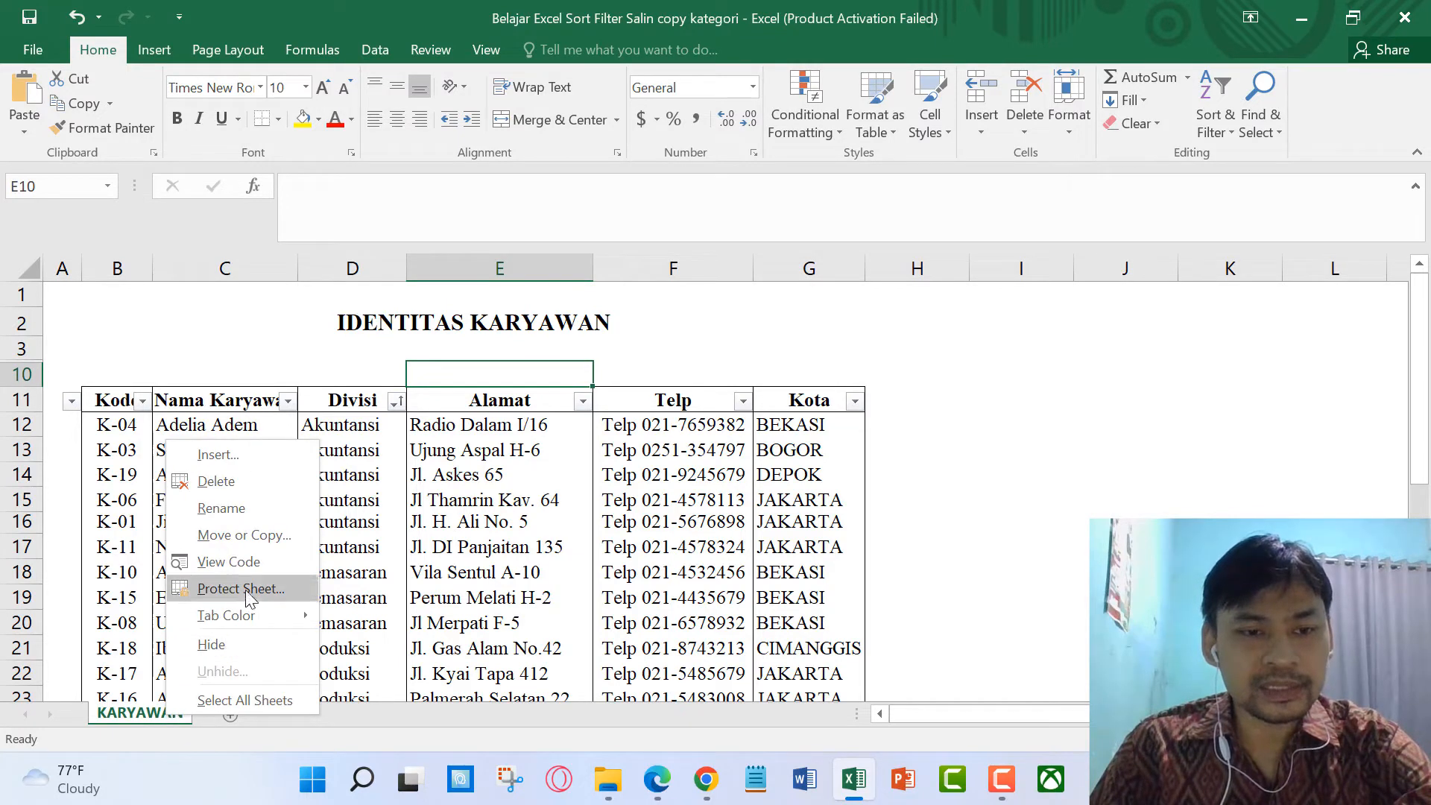
click(254, 542)
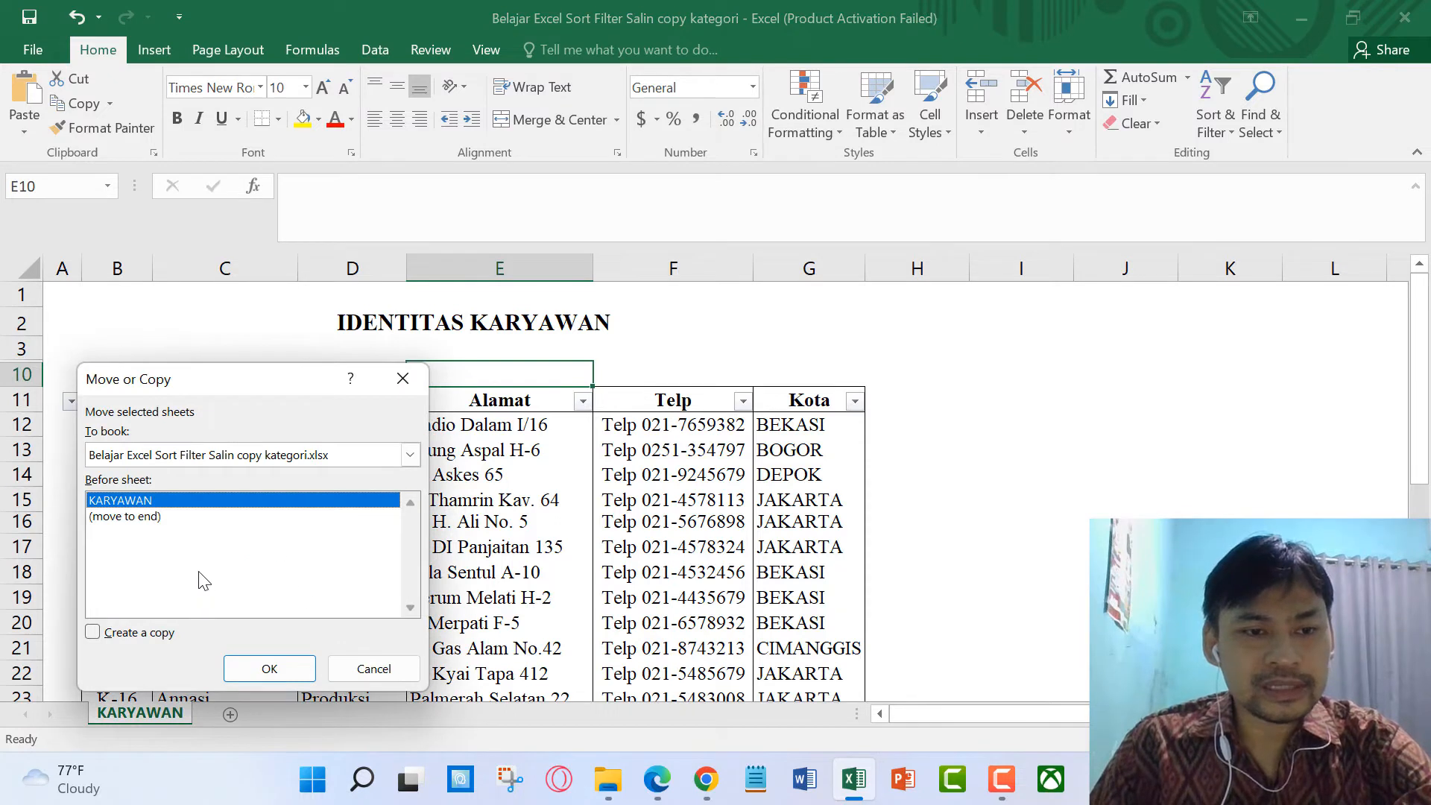
click(144, 524)
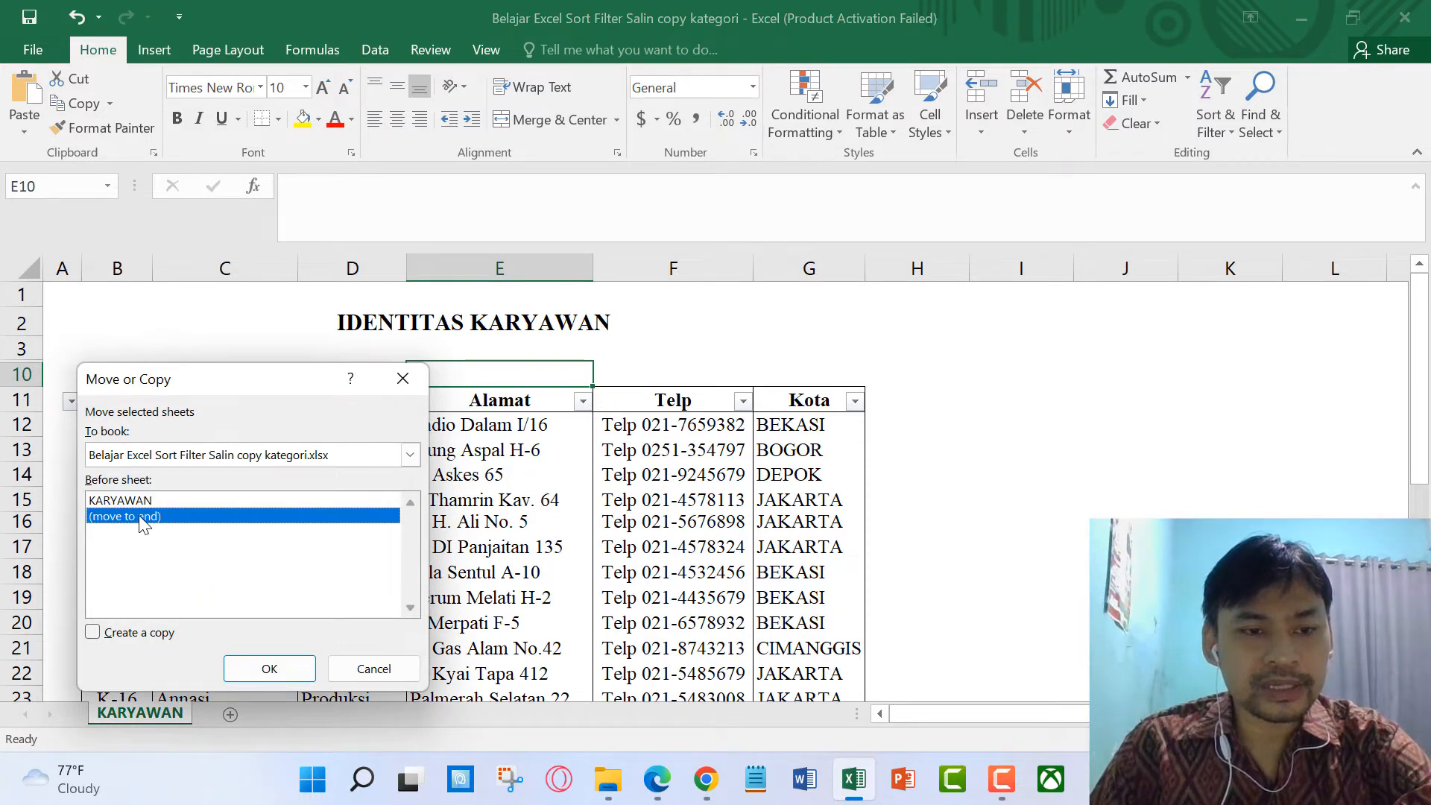
click(99, 638)
click(272, 673)
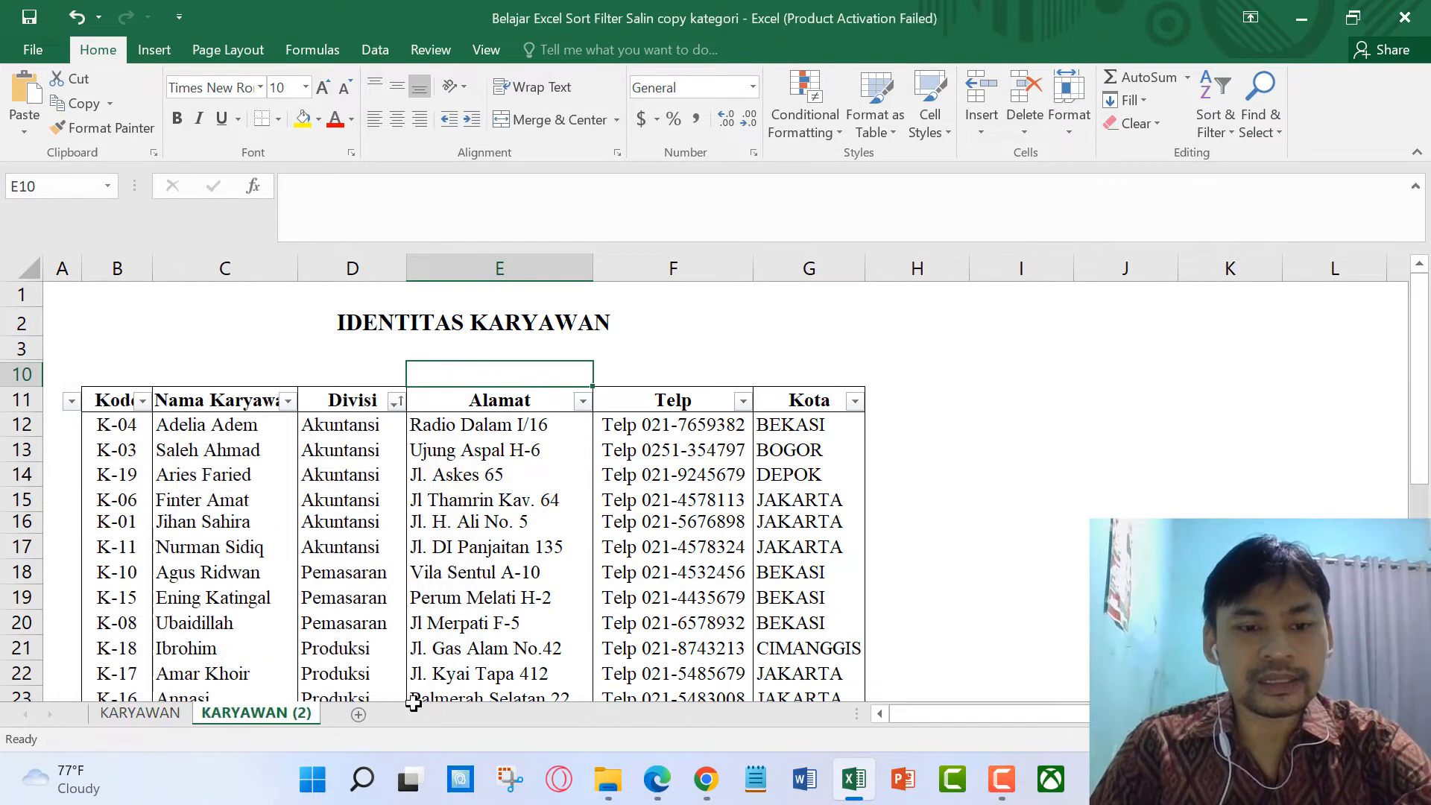
click(150, 718)
click(244, 717)
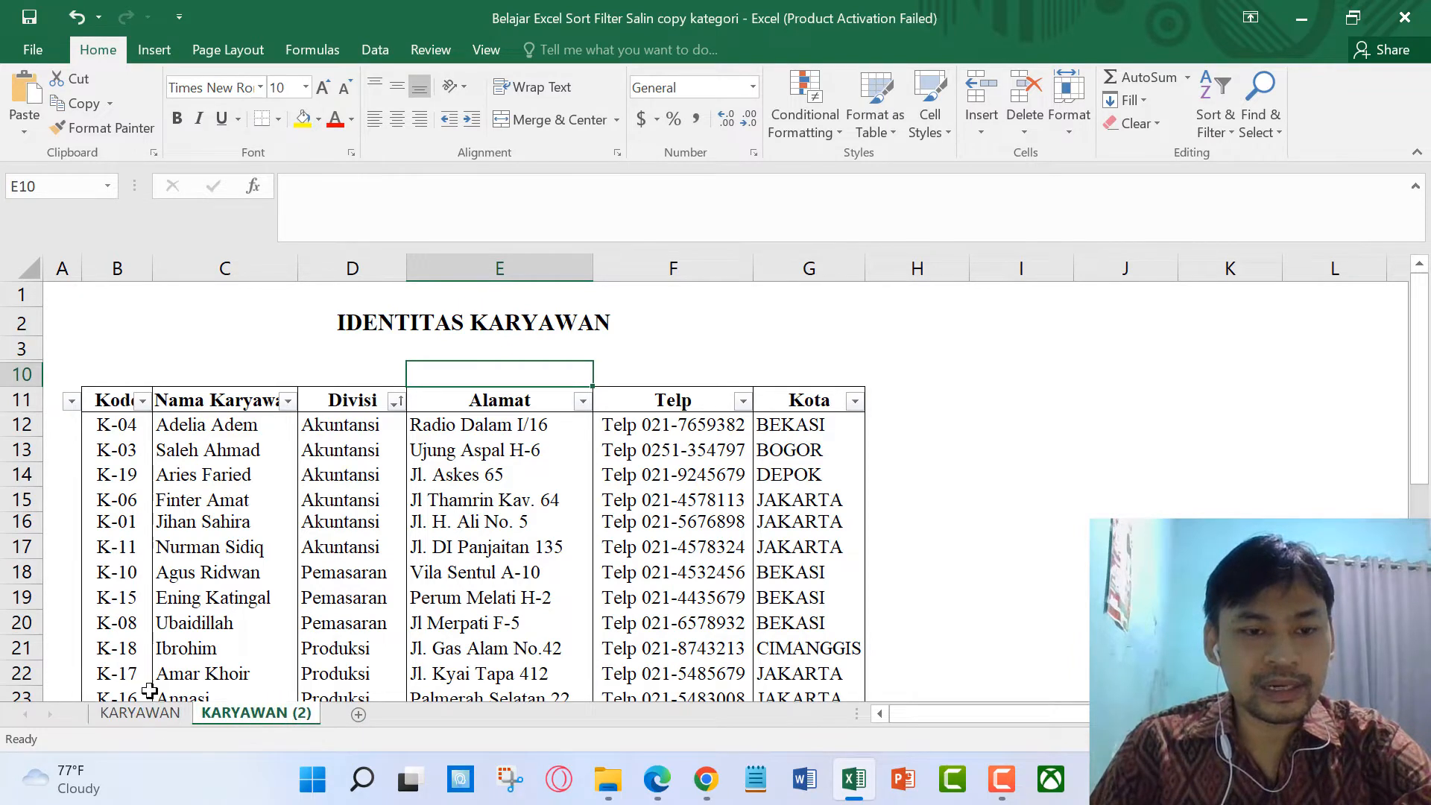
Step: Rename the KARYAWAN (2) sheet tab to 'Akuntansi'
double_click(295, 714)
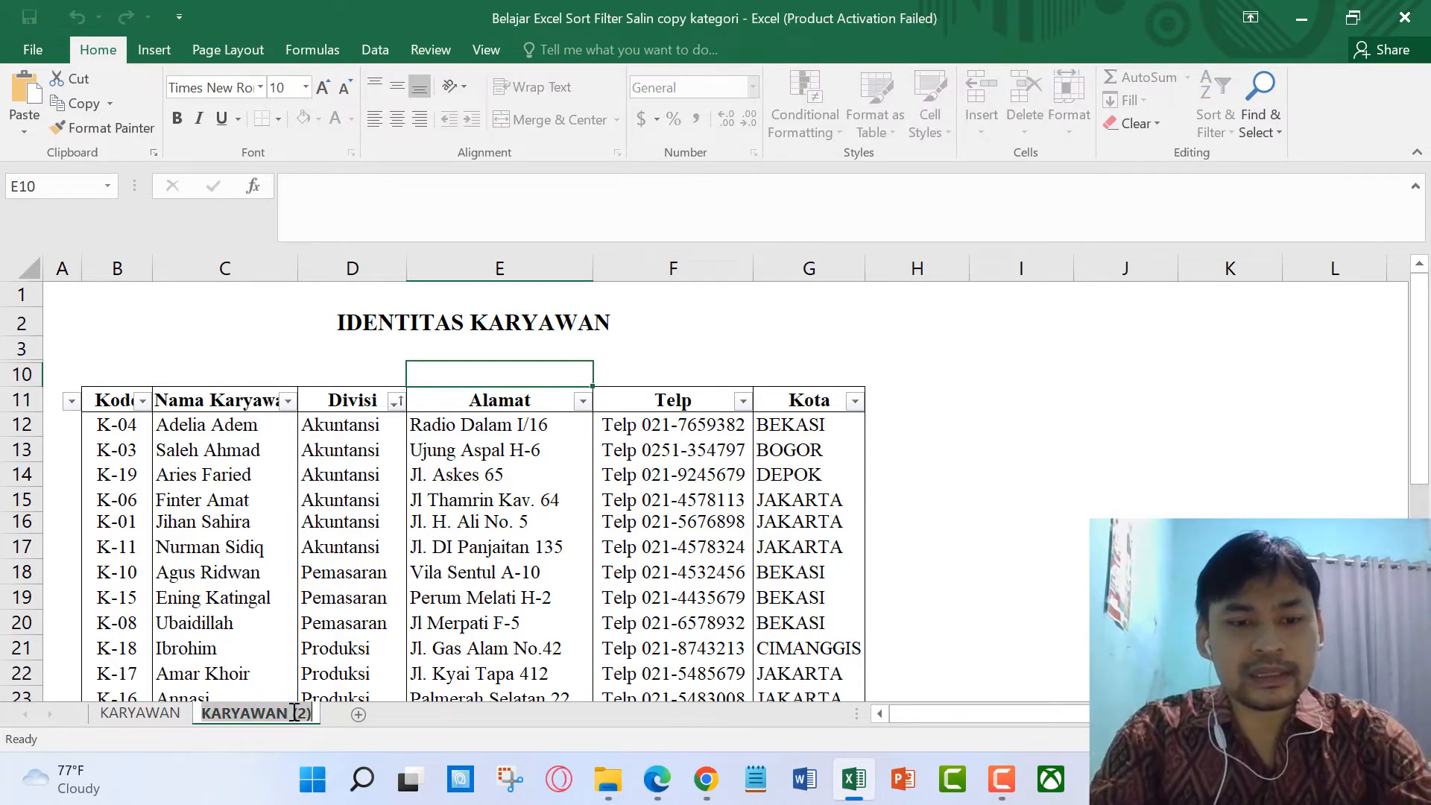
click(331, 574)
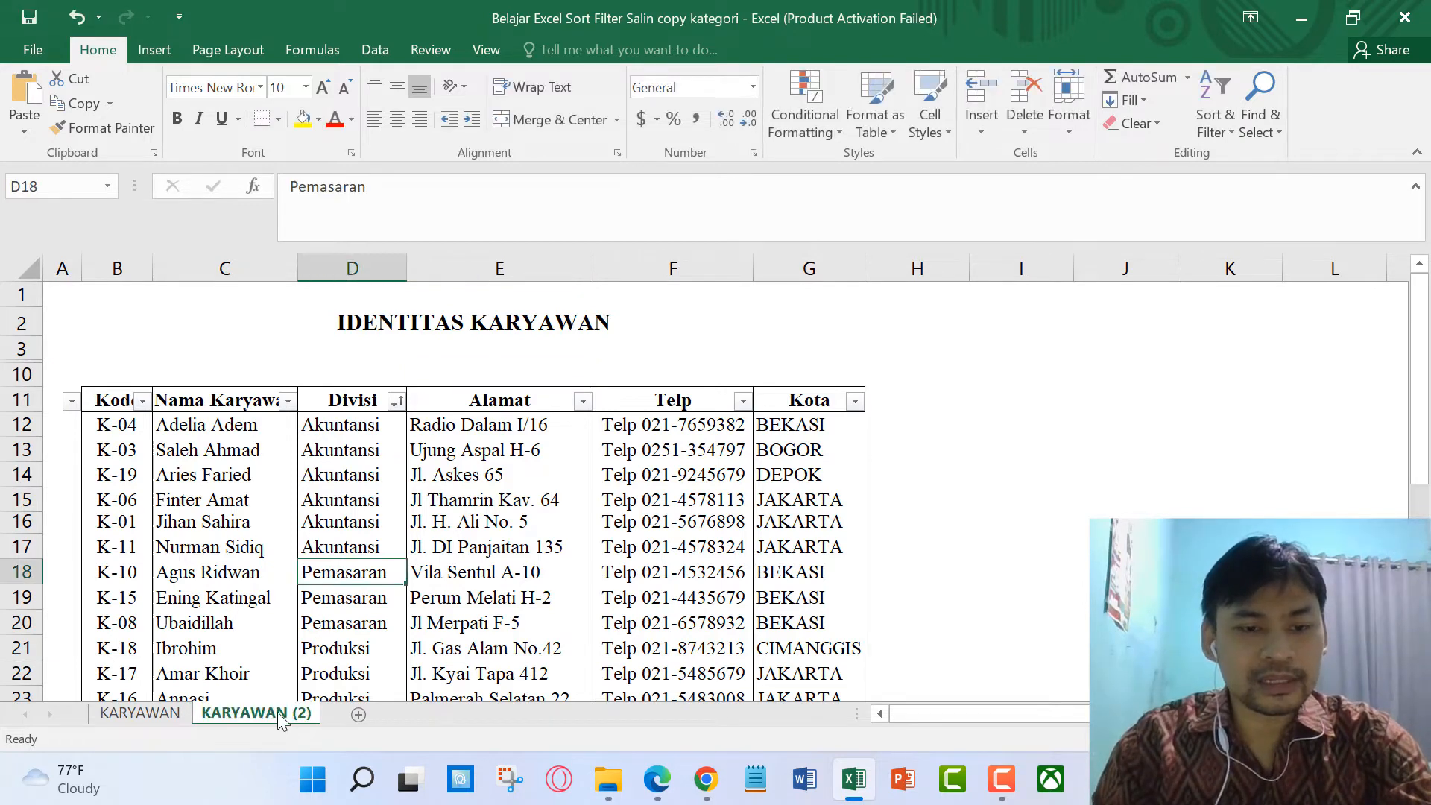
right_click(276, 713)
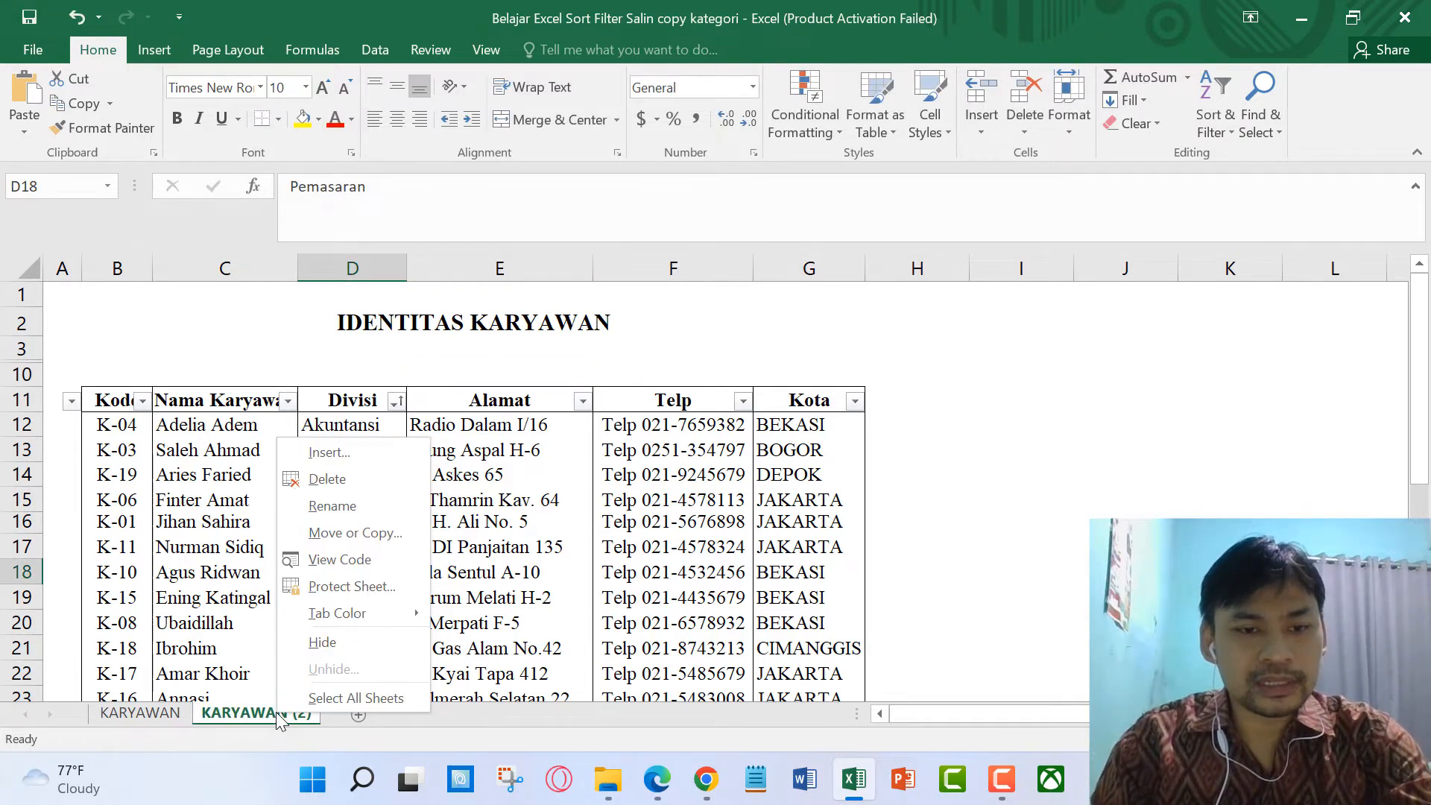
click(330, 522)
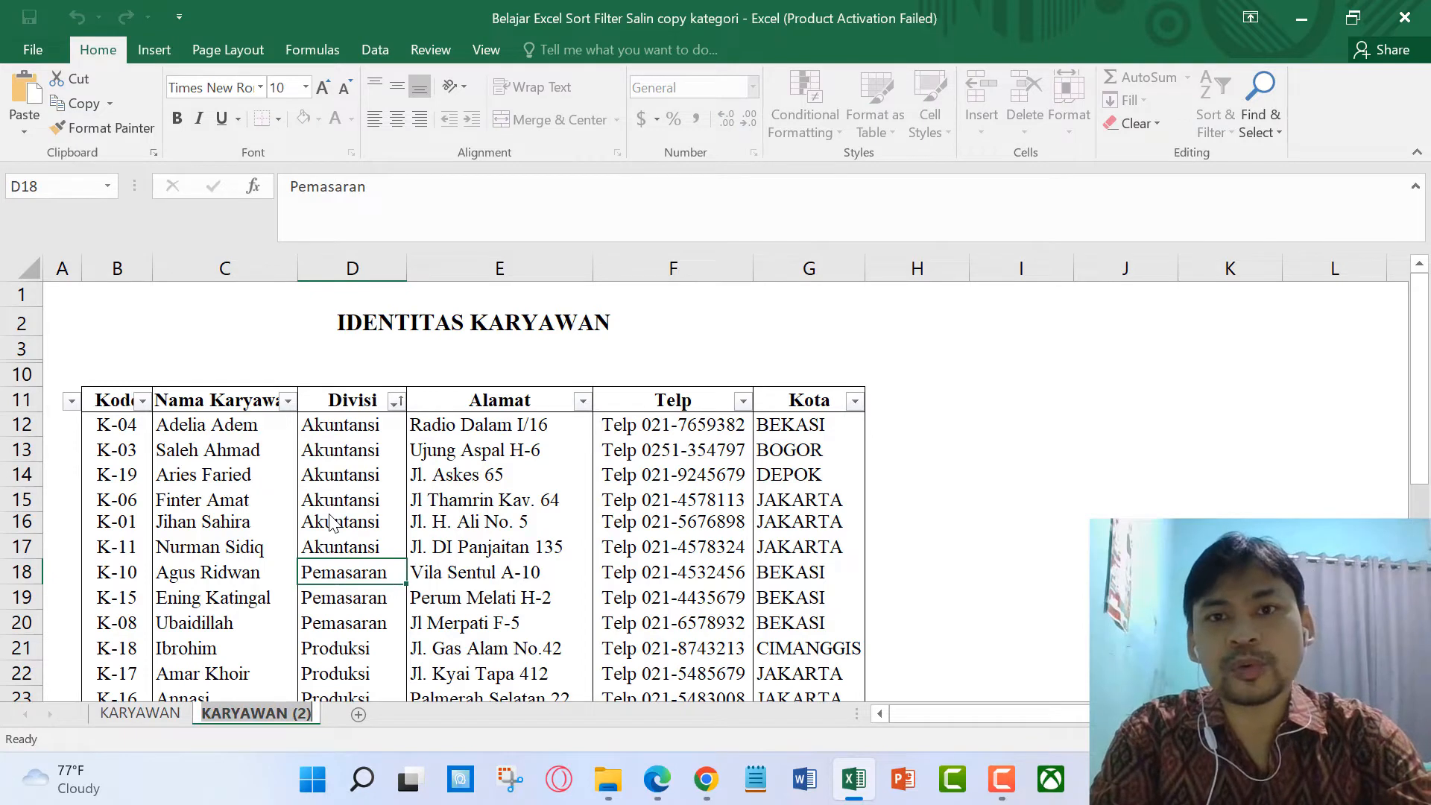
text(Akuntansi)
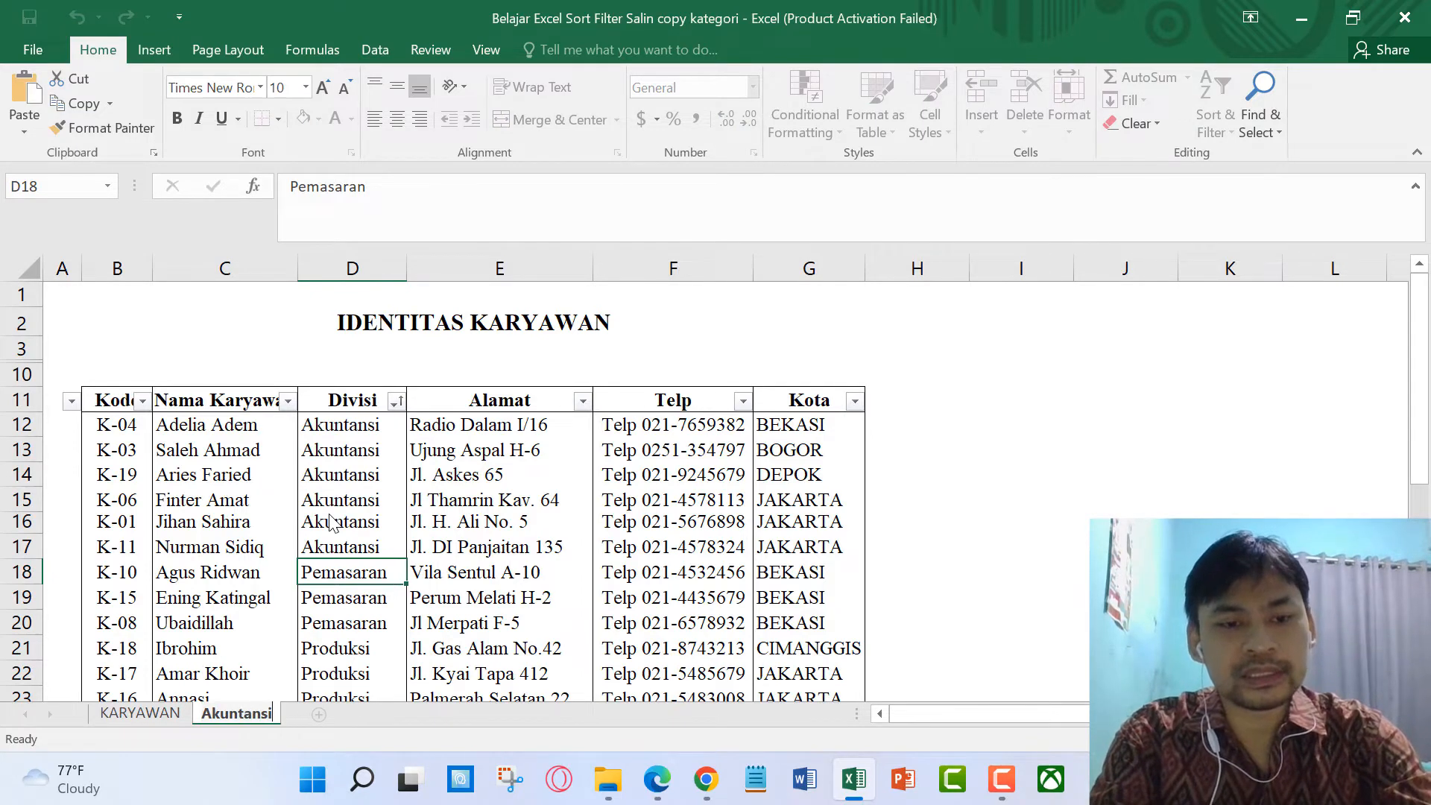
key(Return)
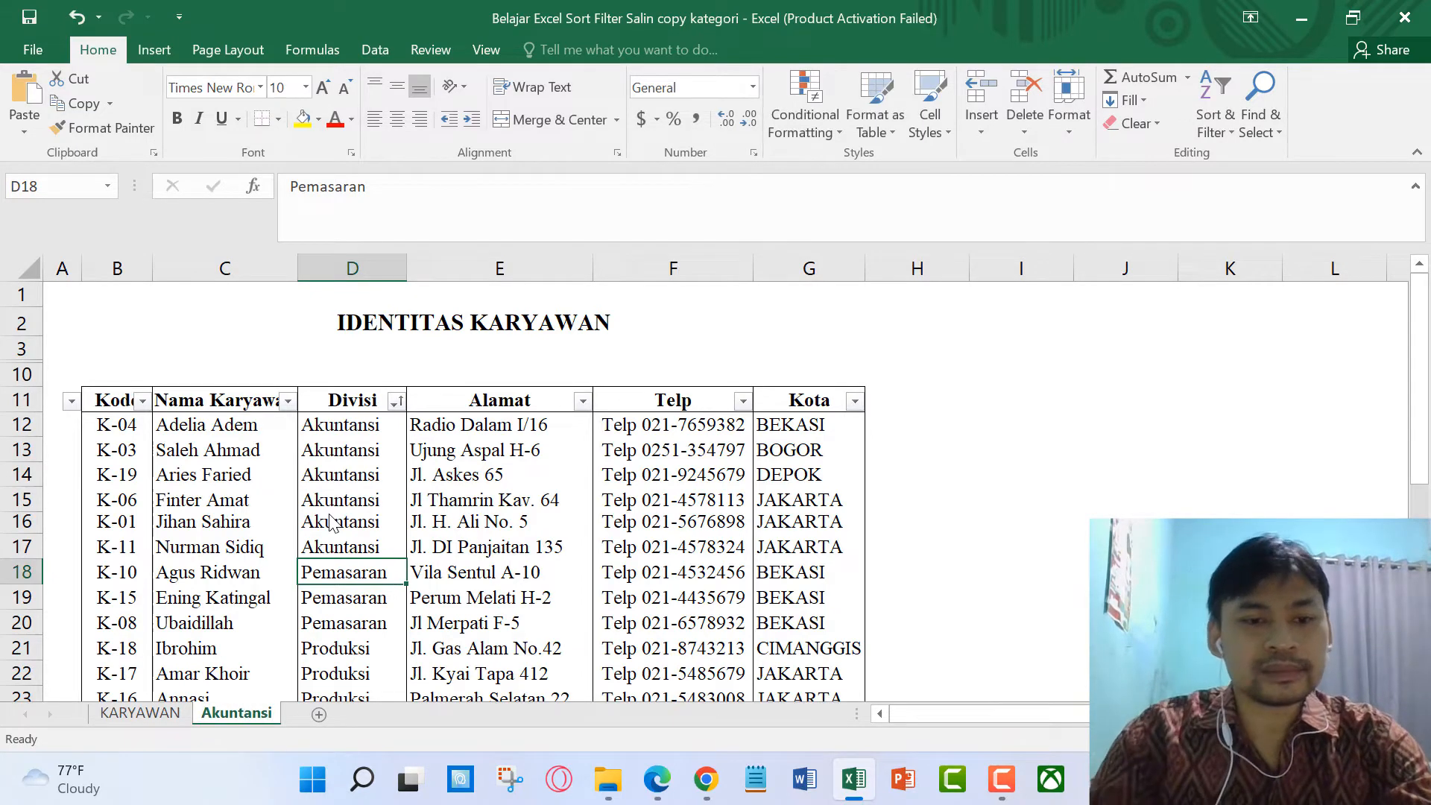
Step: Filter Divisi to Akuntansi only by unchecking Teknik, Produksi and Pemasaran
click(397, 403)
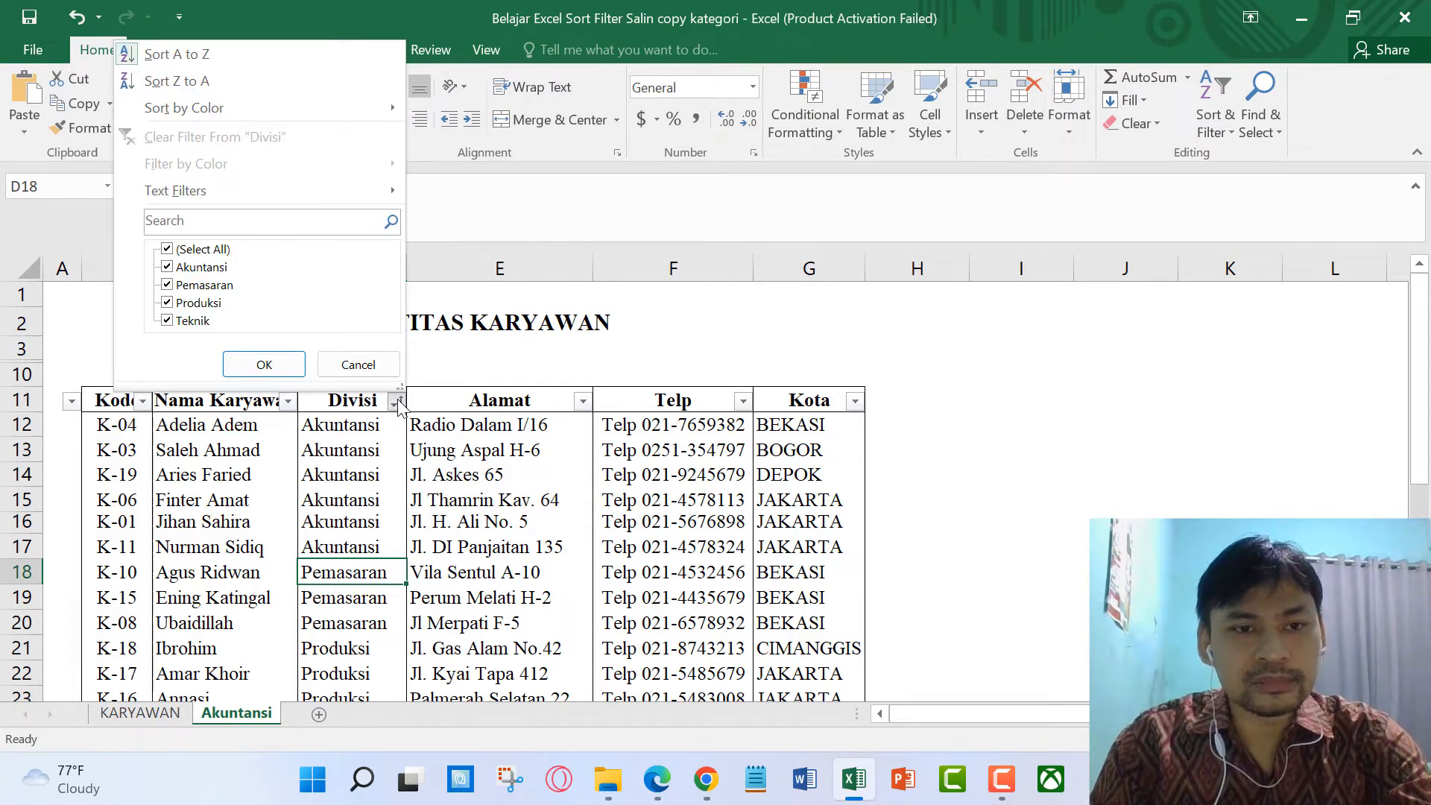
click(205, 322)
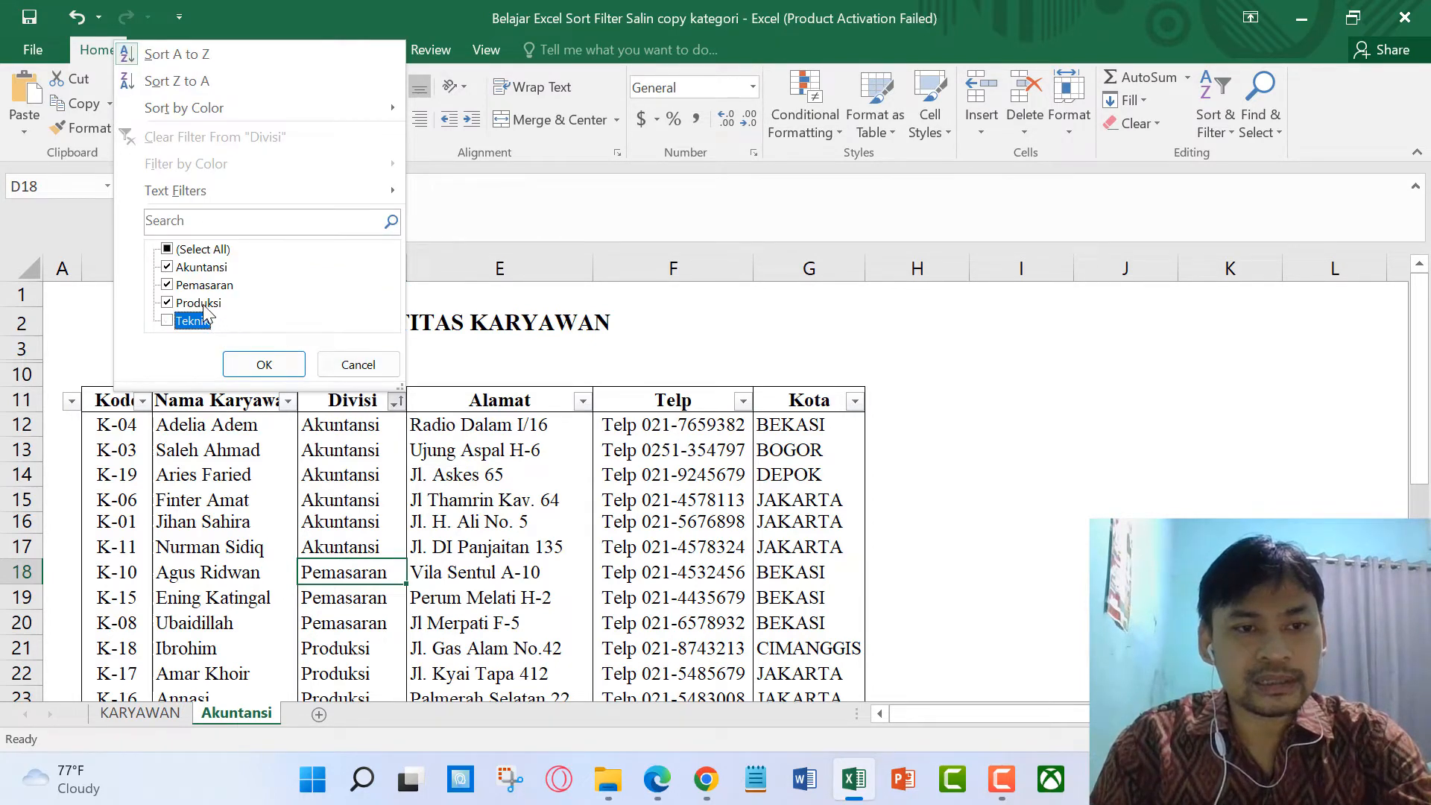
click(199, 303)
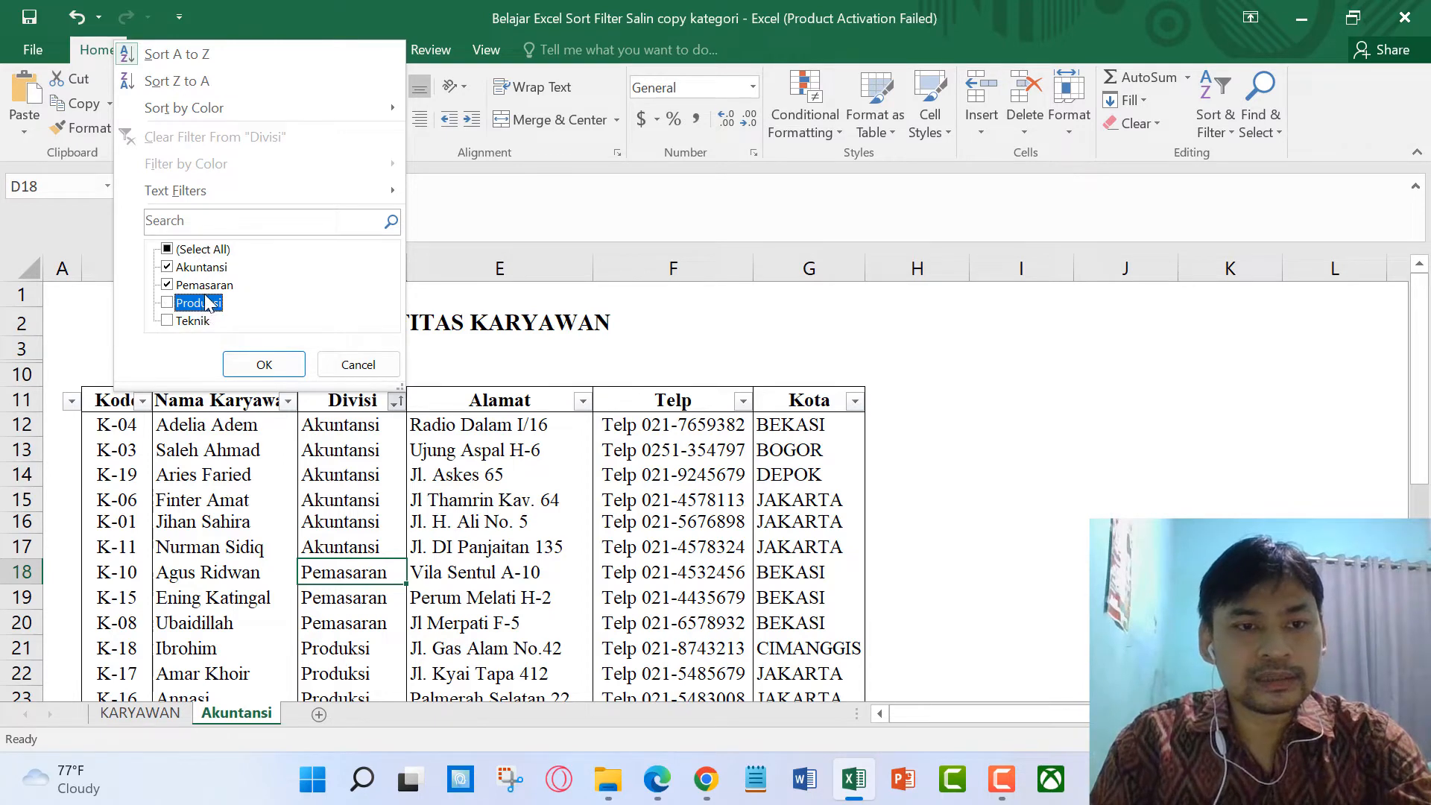
click(206, 288)
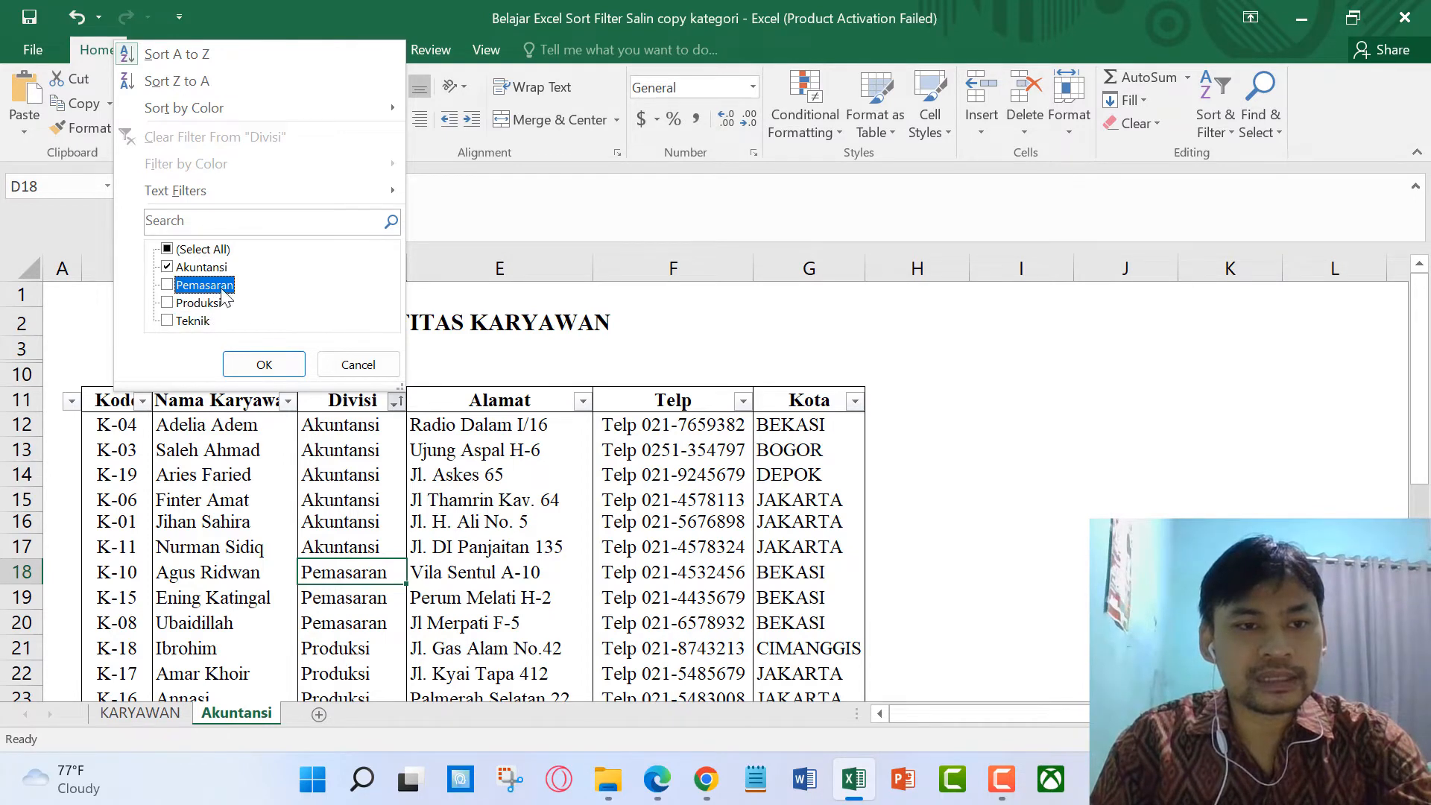
click(281, 366)
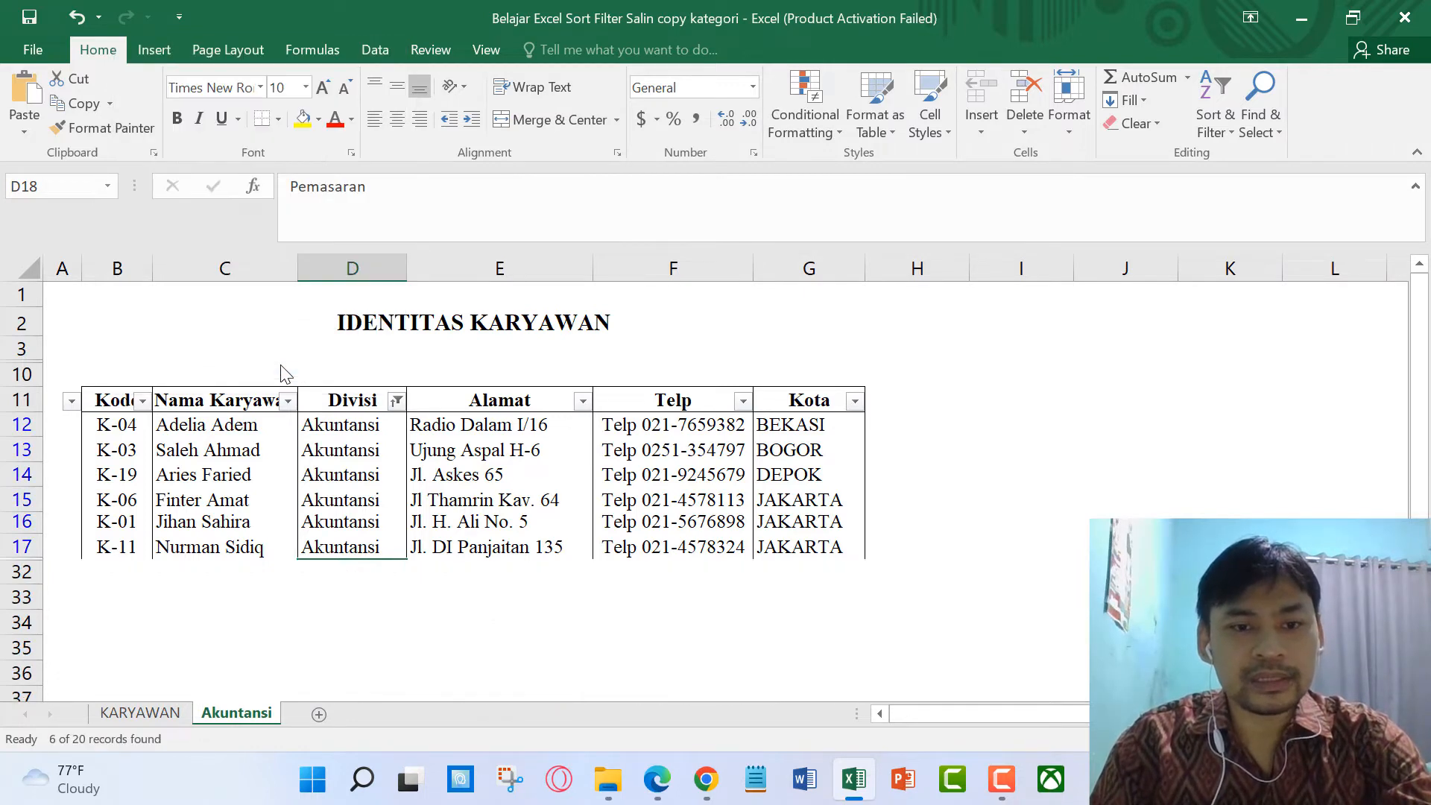
click(486, 594)
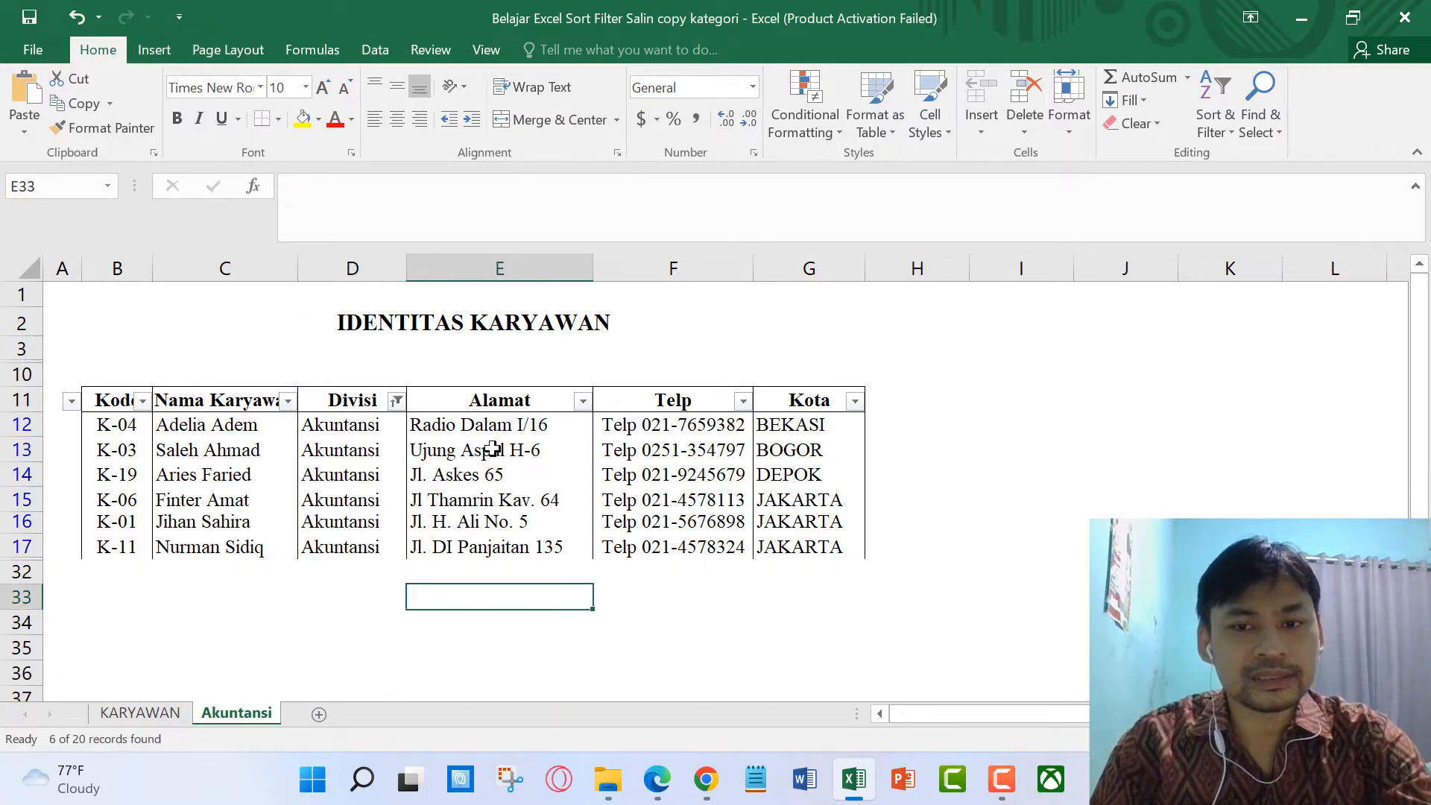
Step: Apply All Borders to the filtered Akuntansi table range B11:G17
drag(100, 393, 820, 548)
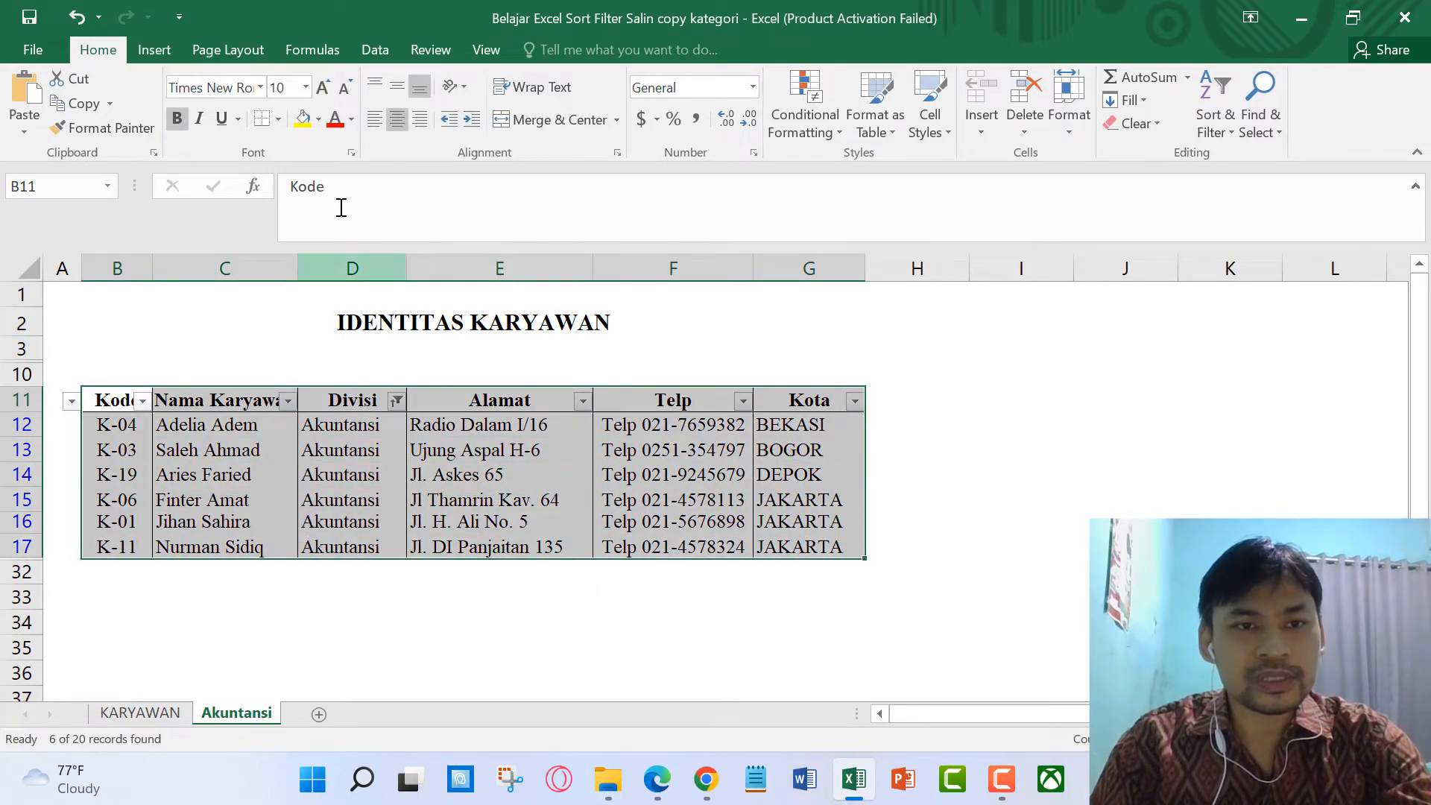
click(279, 120)
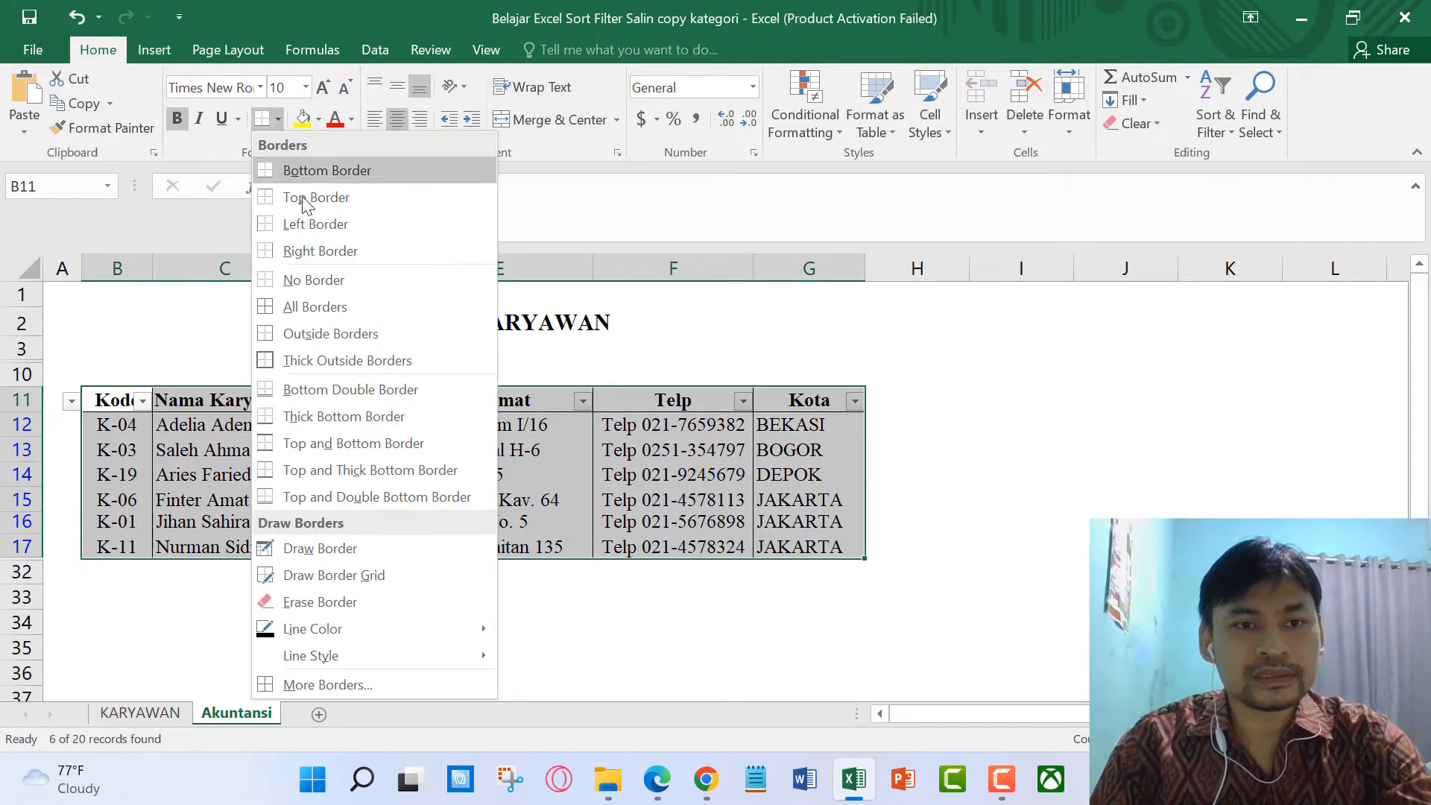
click(318, 307)
click(943, 426)
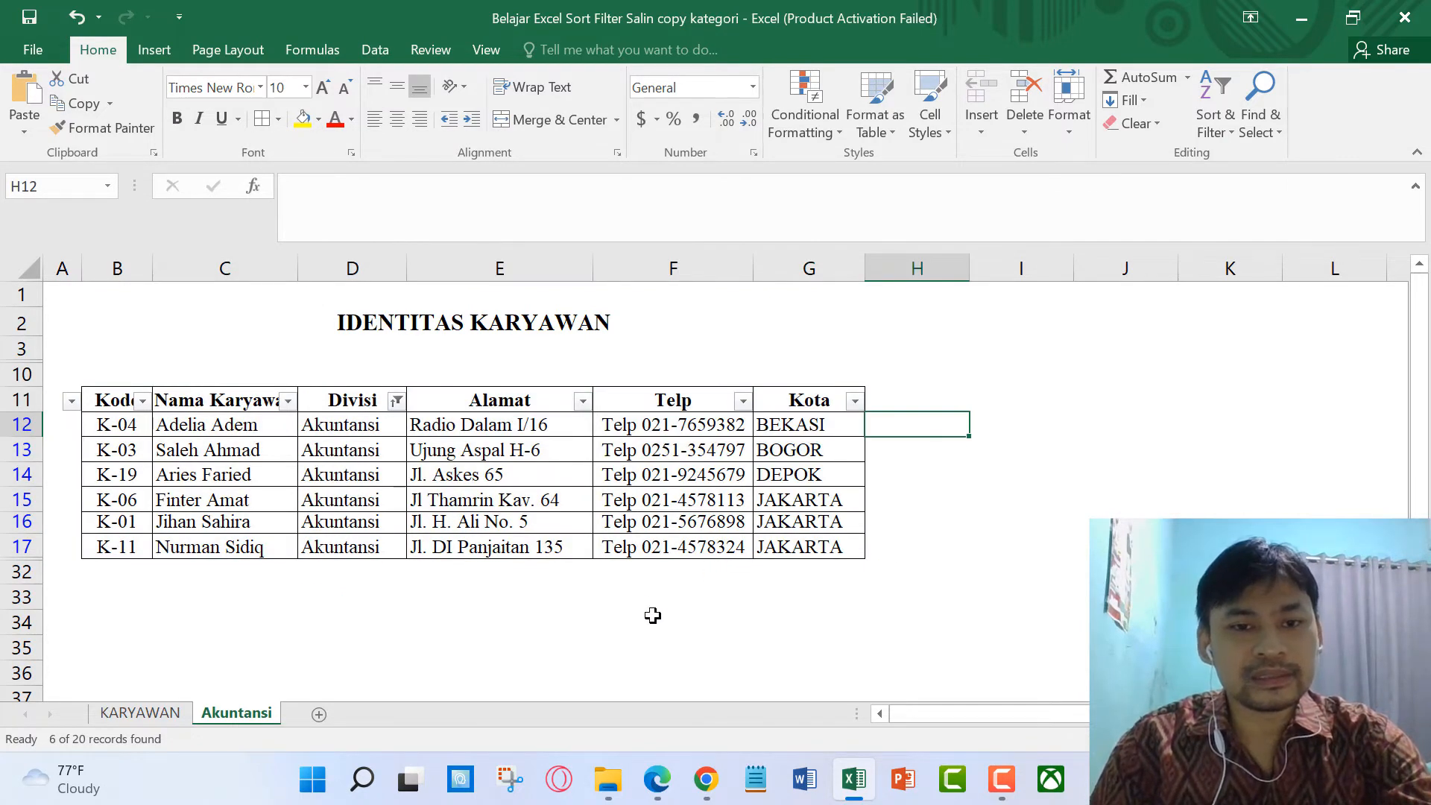
click(500, 626)
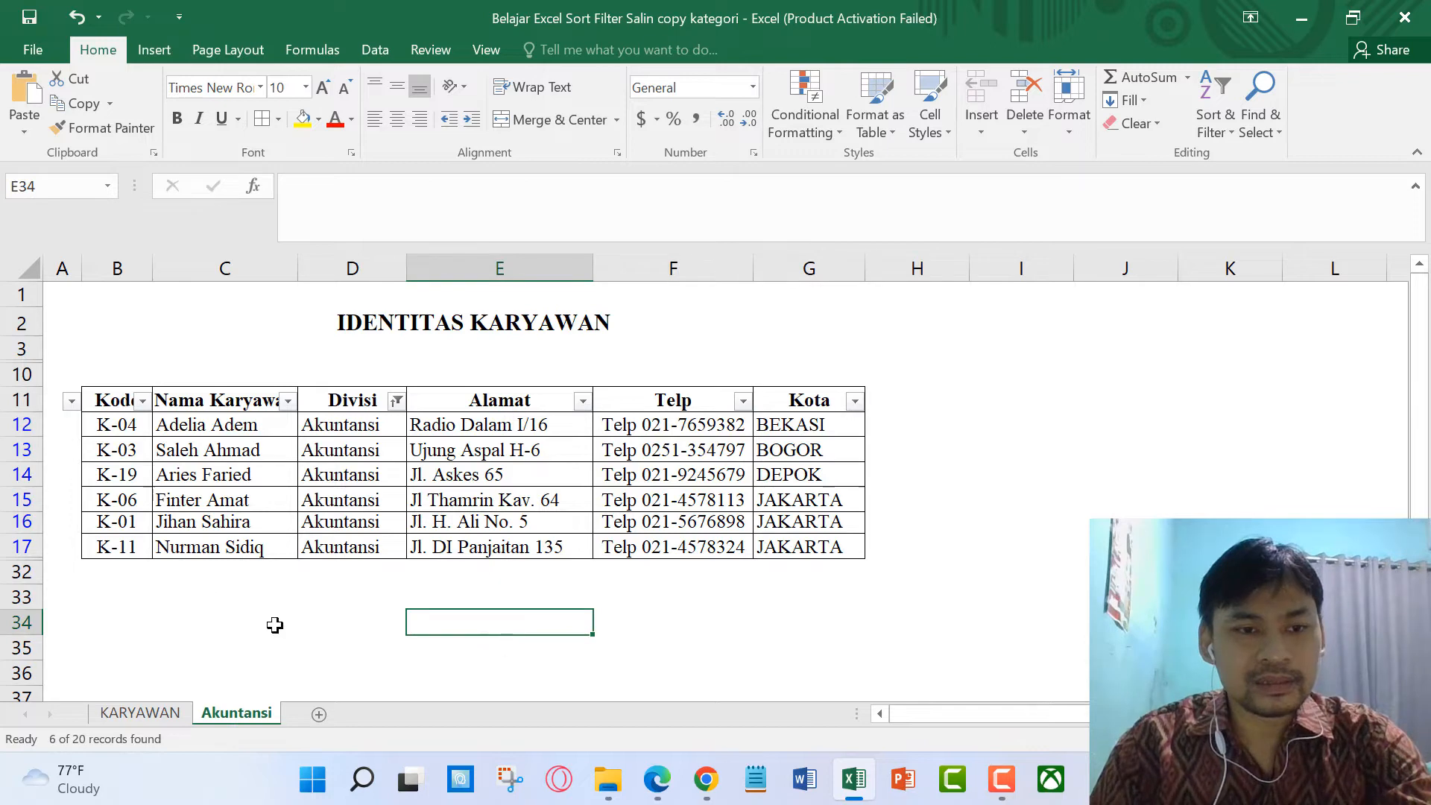
Step: Sort the six Akuntansi employees by Kode from K-01 to K-19, then return to the KARYAWAN sheet
click(142, 402)
click(70, 56)
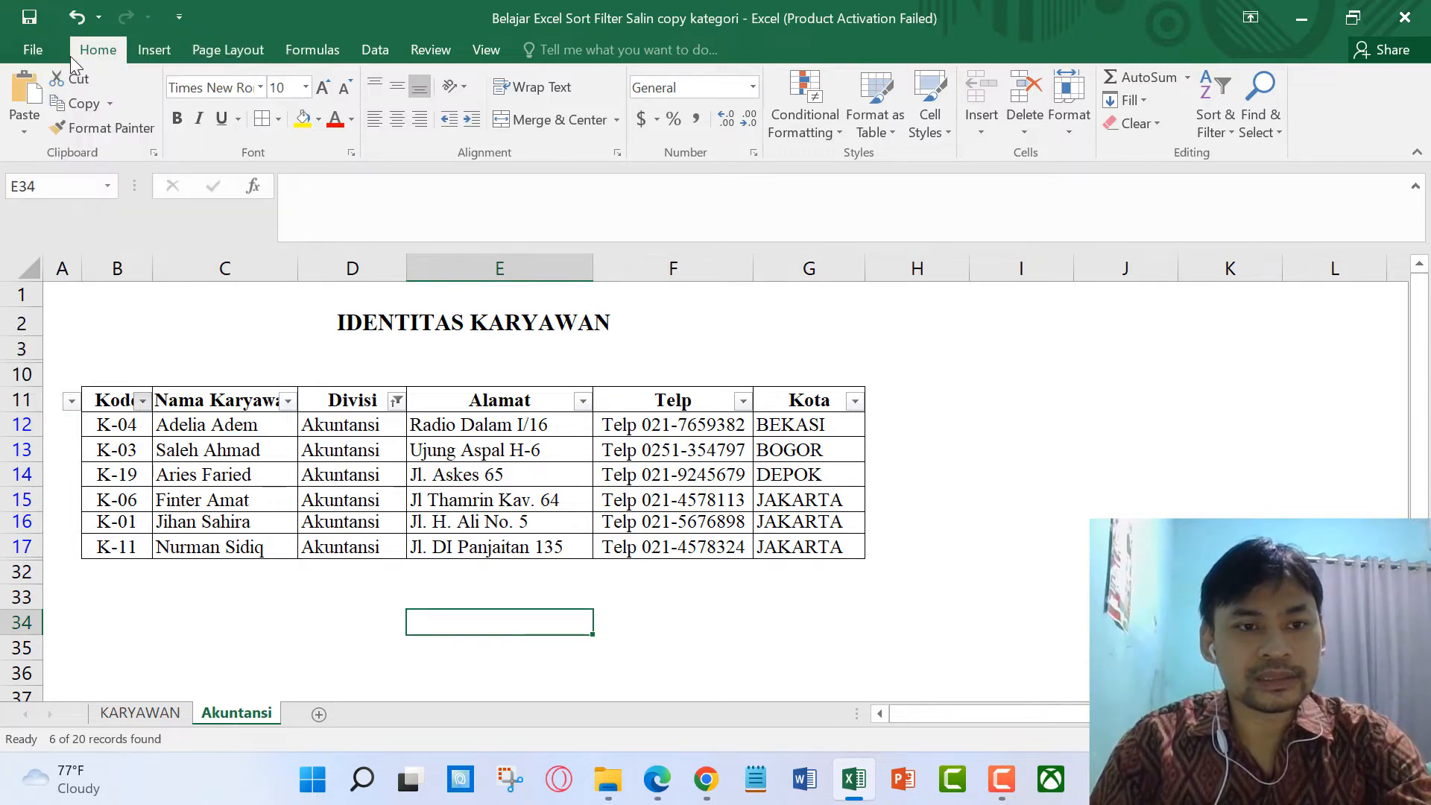
click(266, 617)
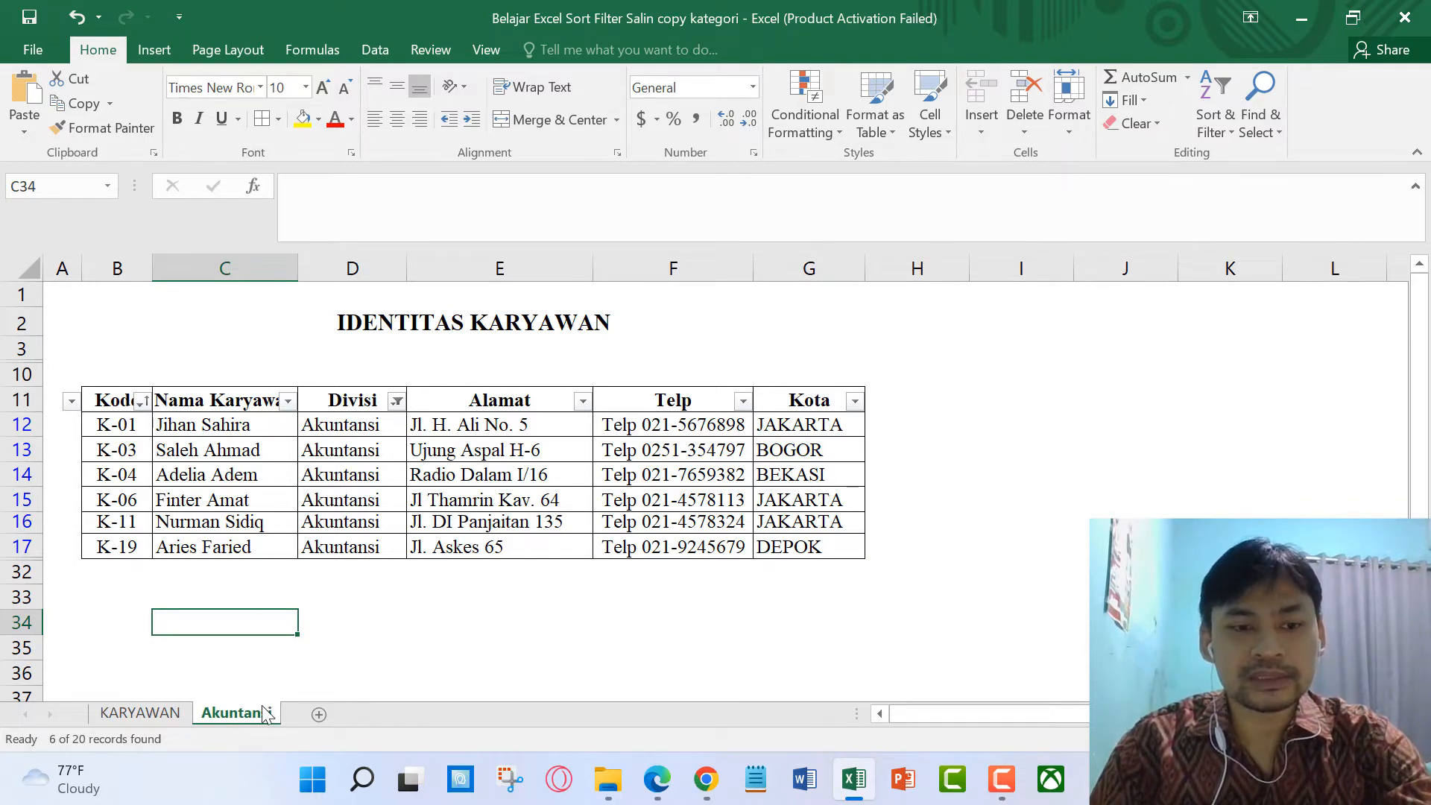
click(170, 714)
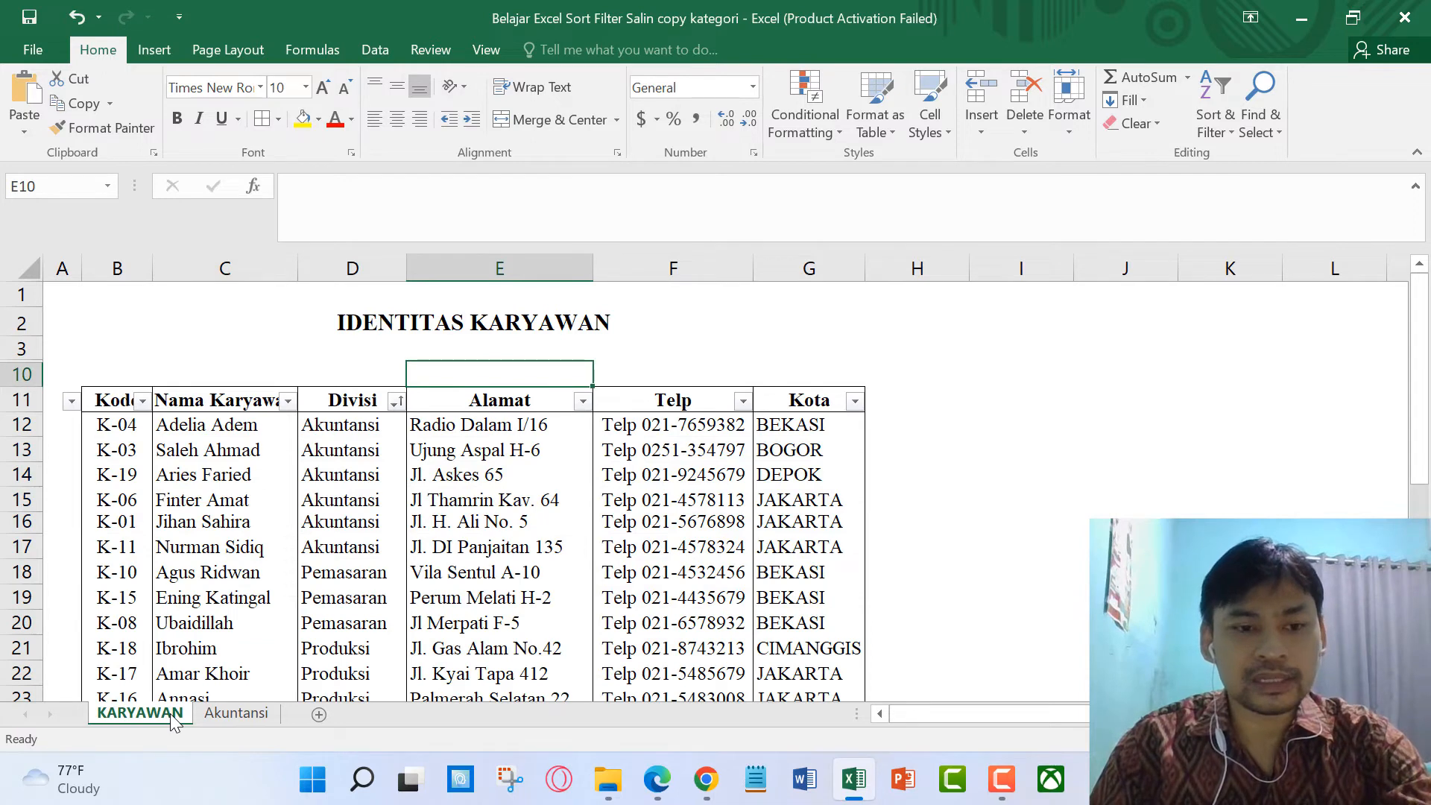
right_click(170, 713)
Step: Copy the KARYAWAN sheet to the end and rename the copy Pemasaran
click(177, 531)
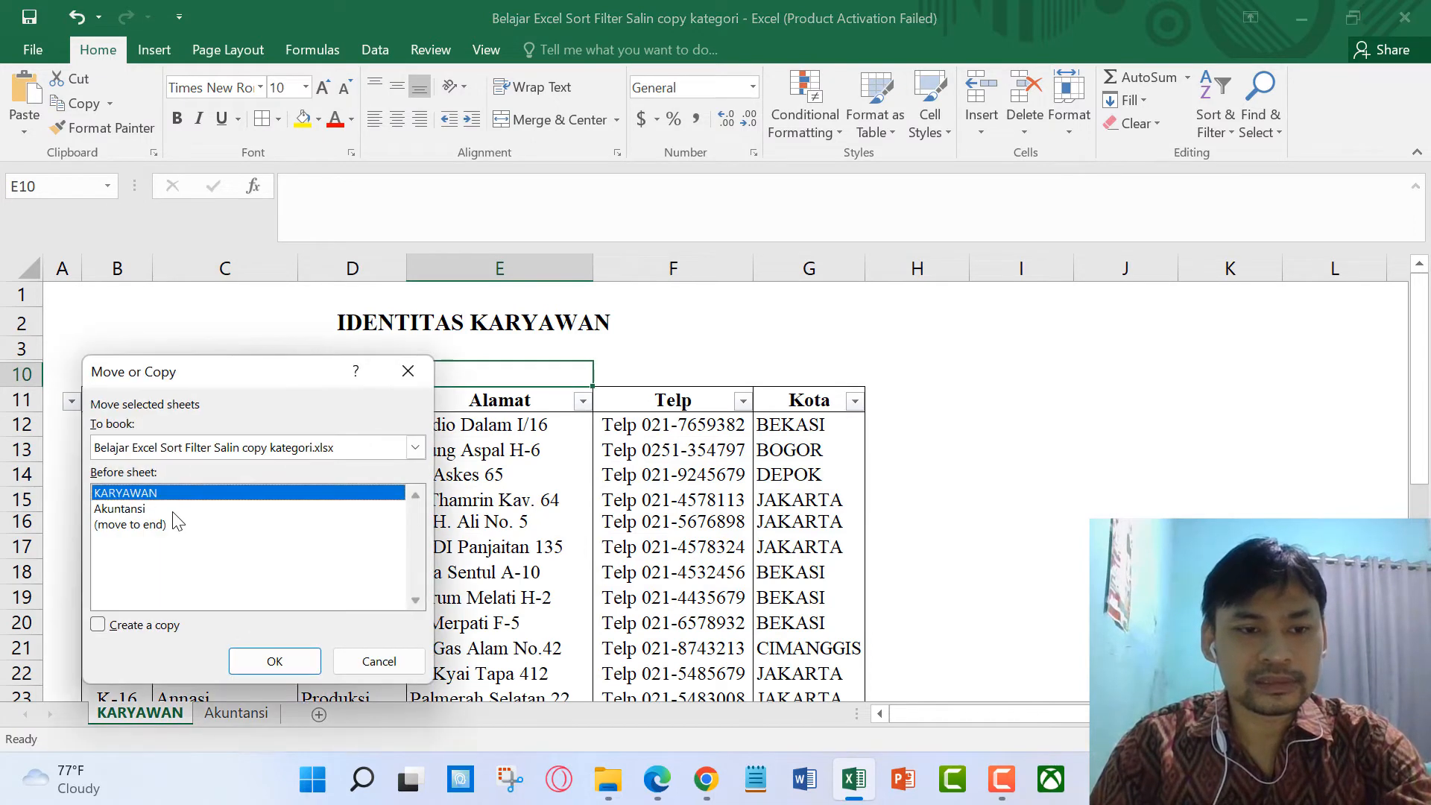
click(141, 524)
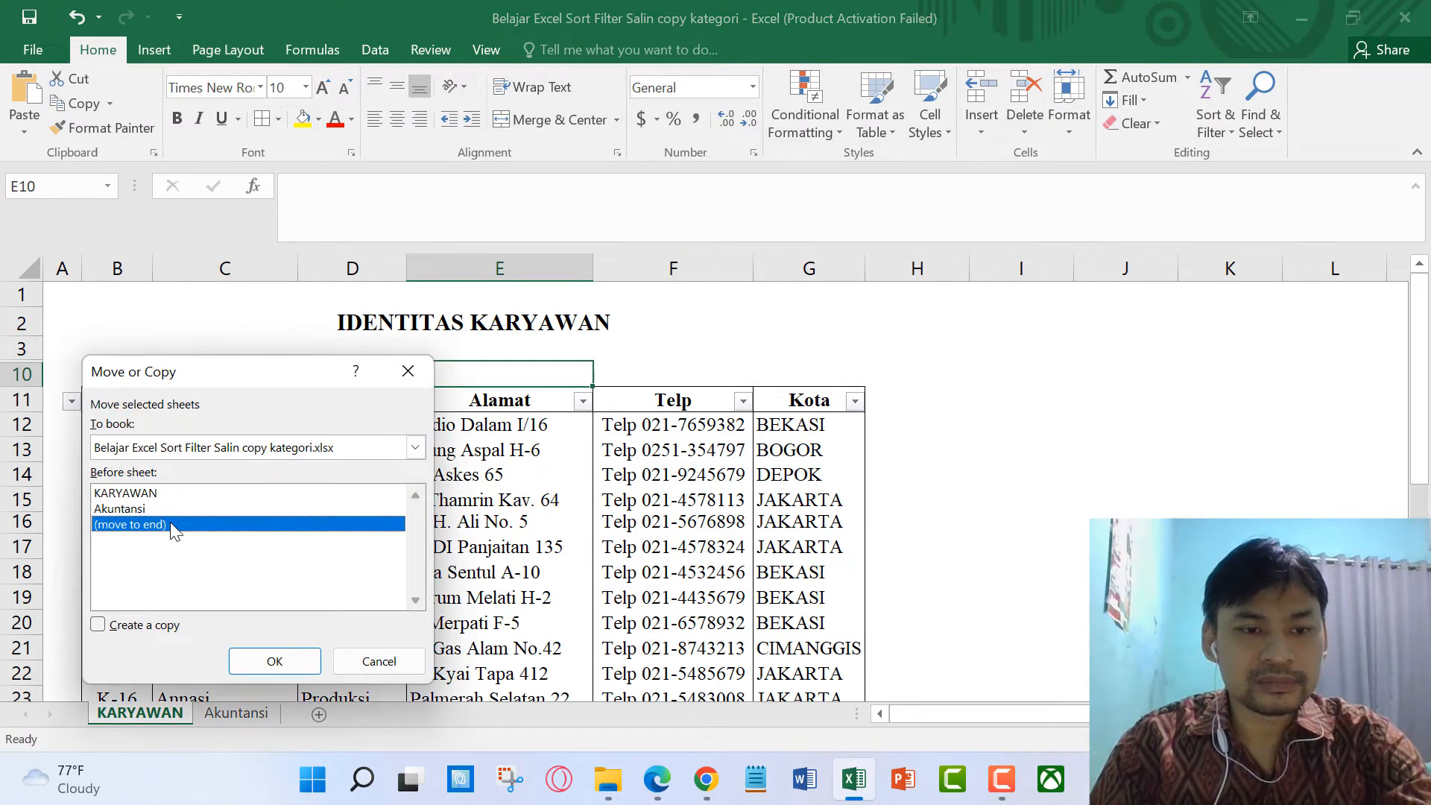
click(162, 625)
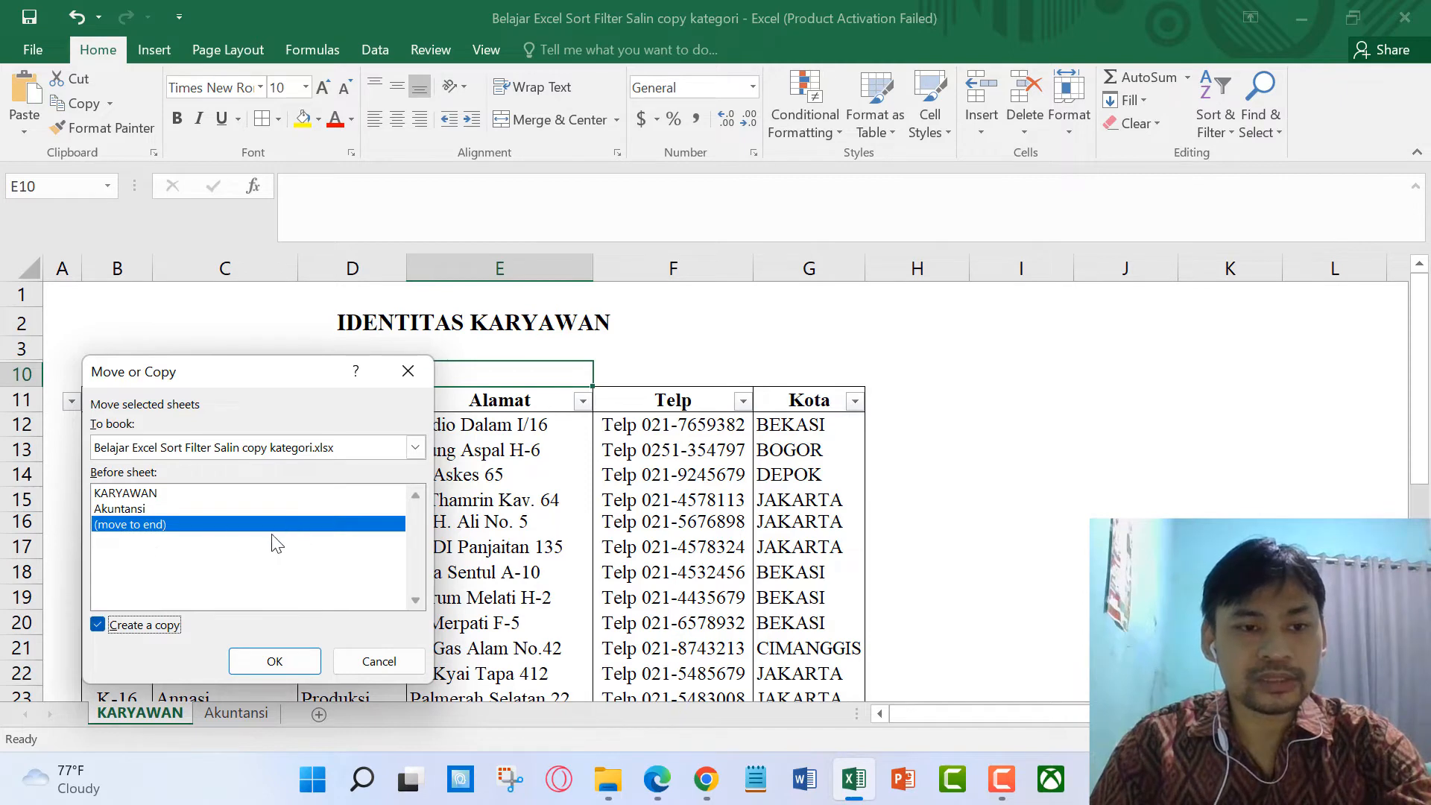
click(274, 662)
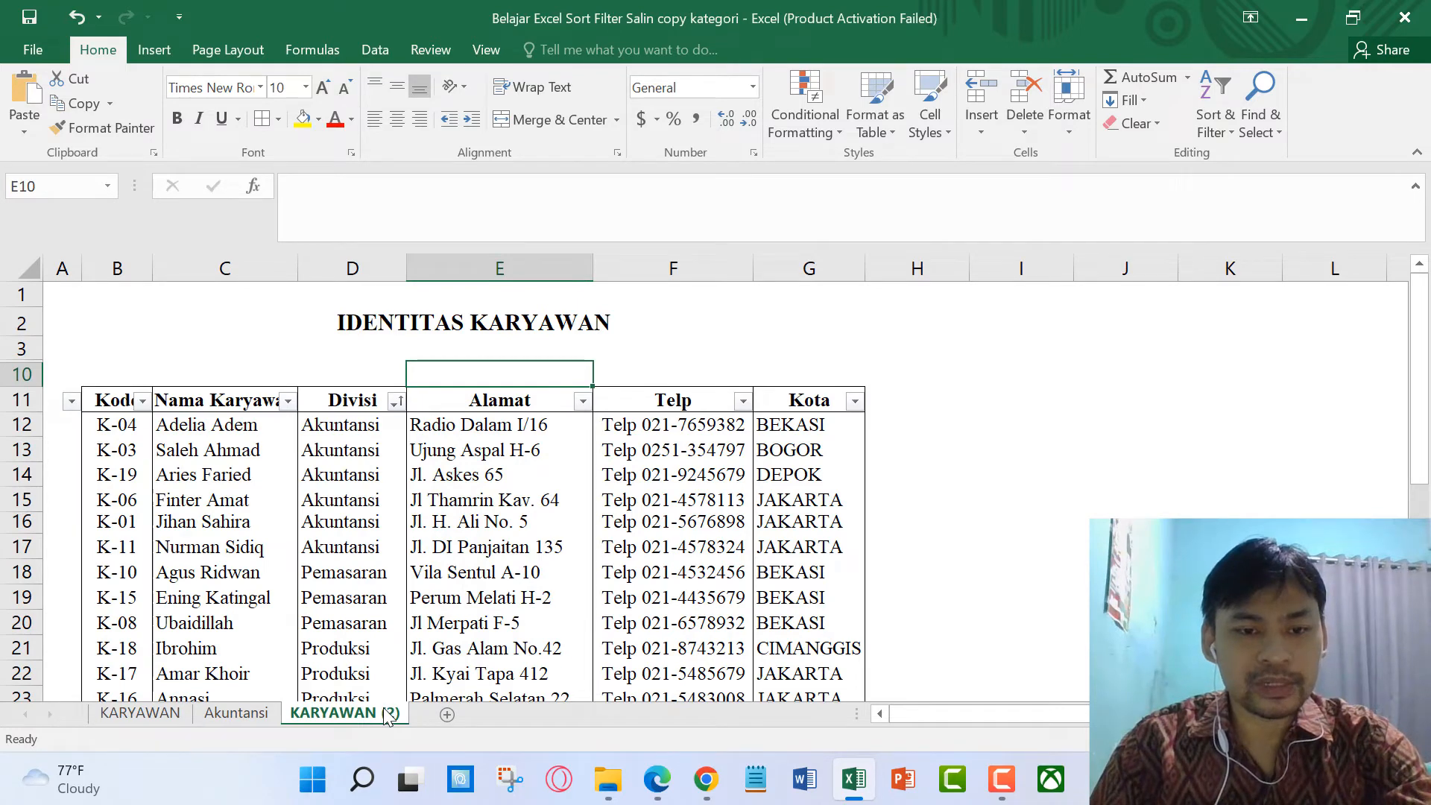
scroll(481, 546, down, 1)
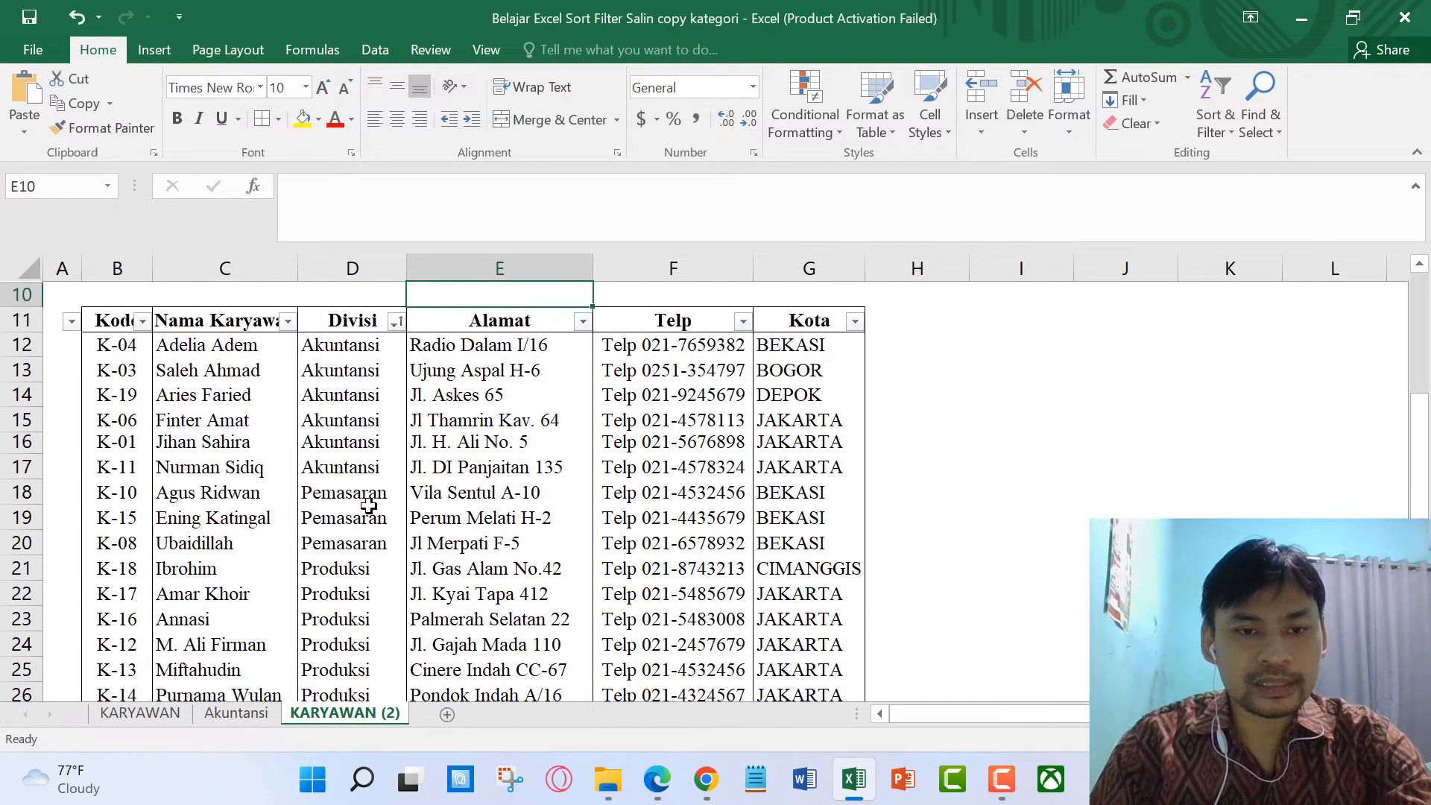
double_click(386, 716)
text(Pemasaran)
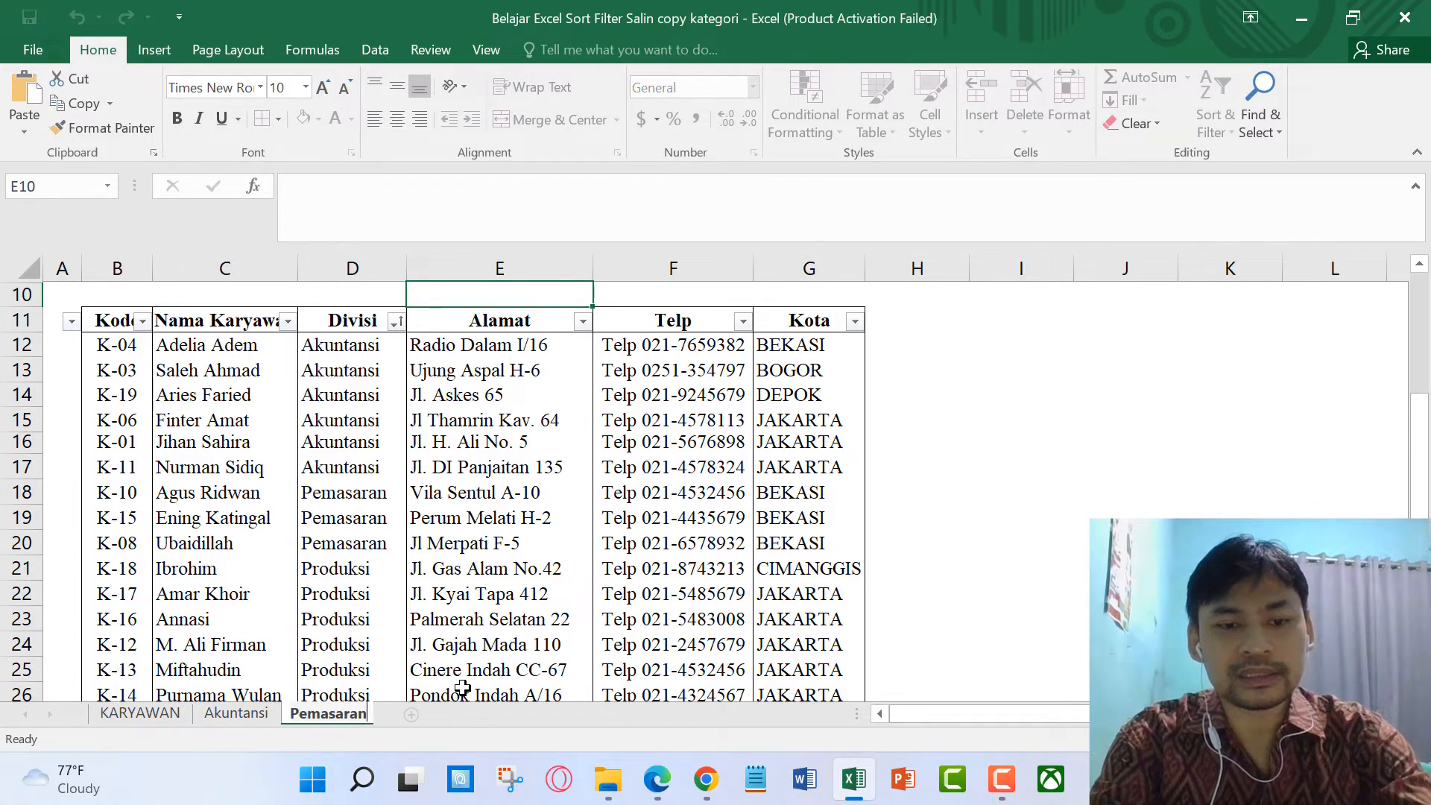
key(Return)
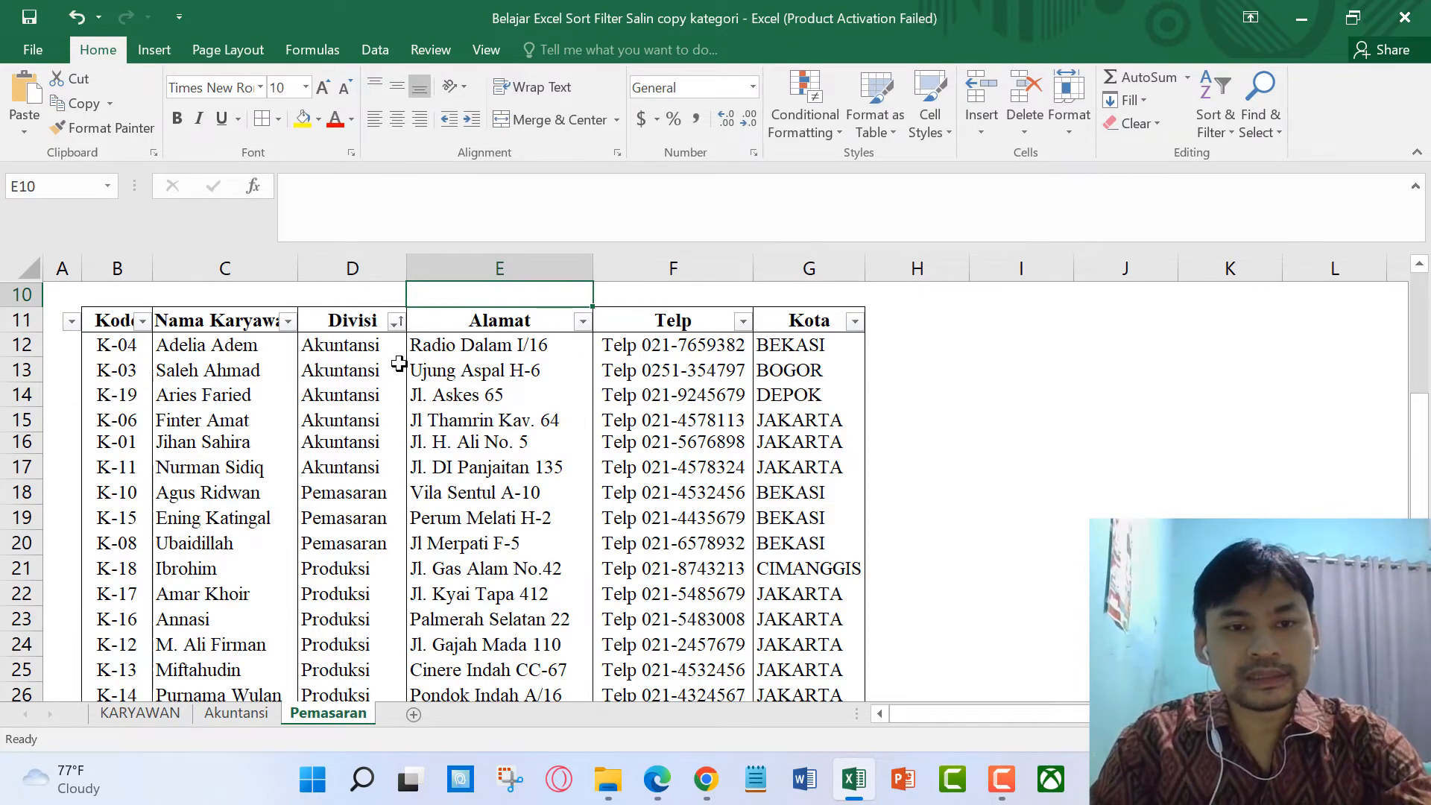
Step: Filter the Divisi column to show only Pemasaran, excluding Akuntansi, Produksi and Teknik
click(395, 322)
click(182, 559)
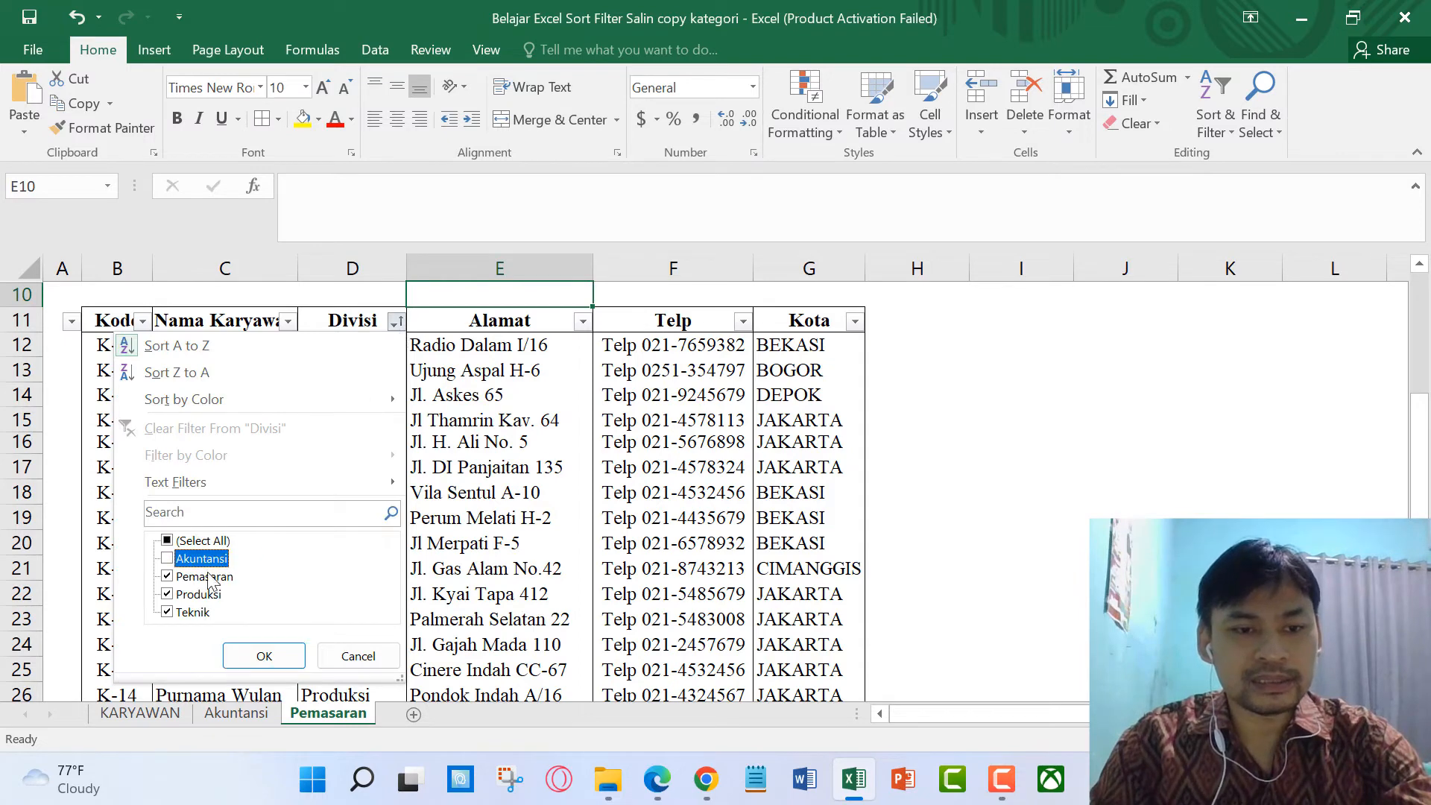
click(200, 595)
click(192, 613)
click(261, 656)
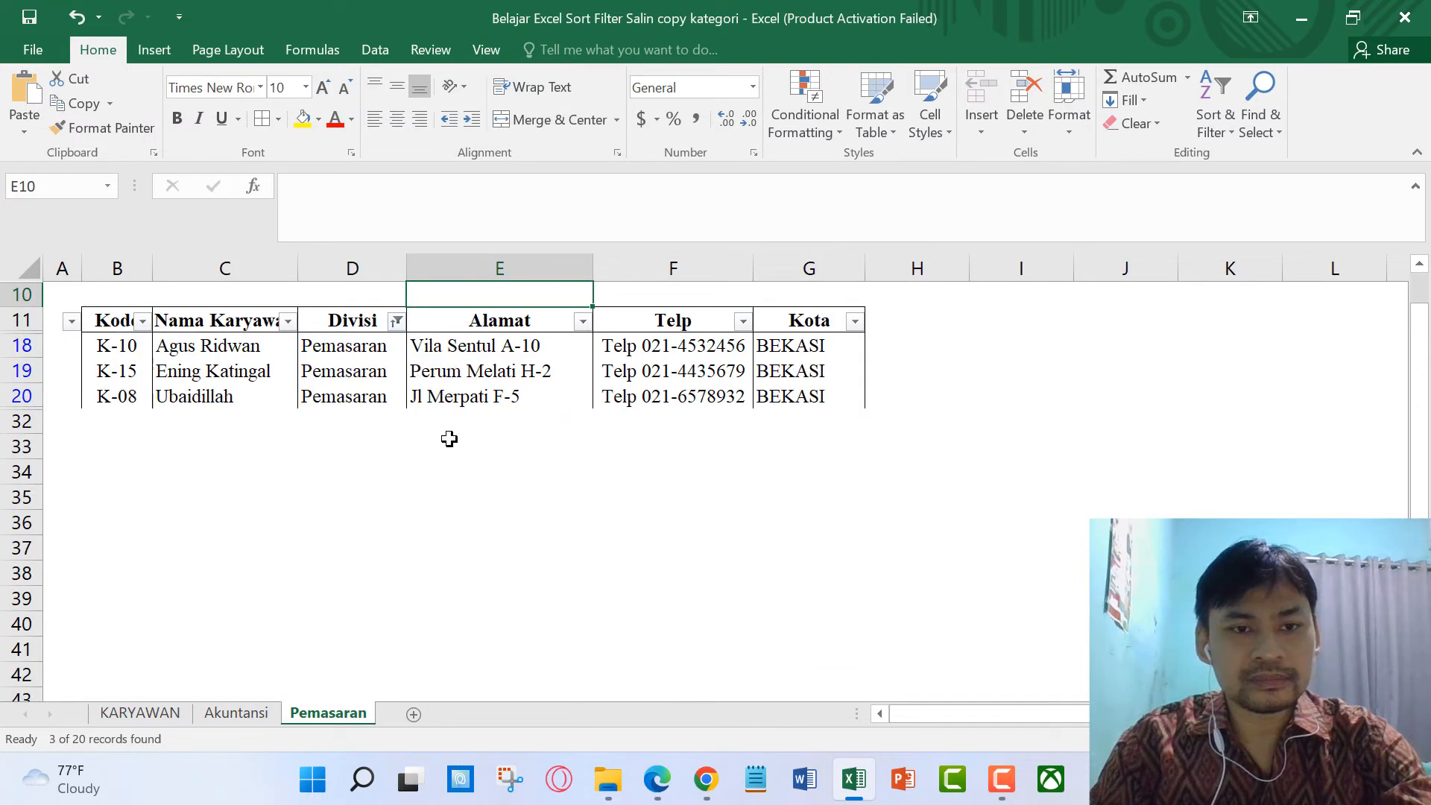
click(379, 448)
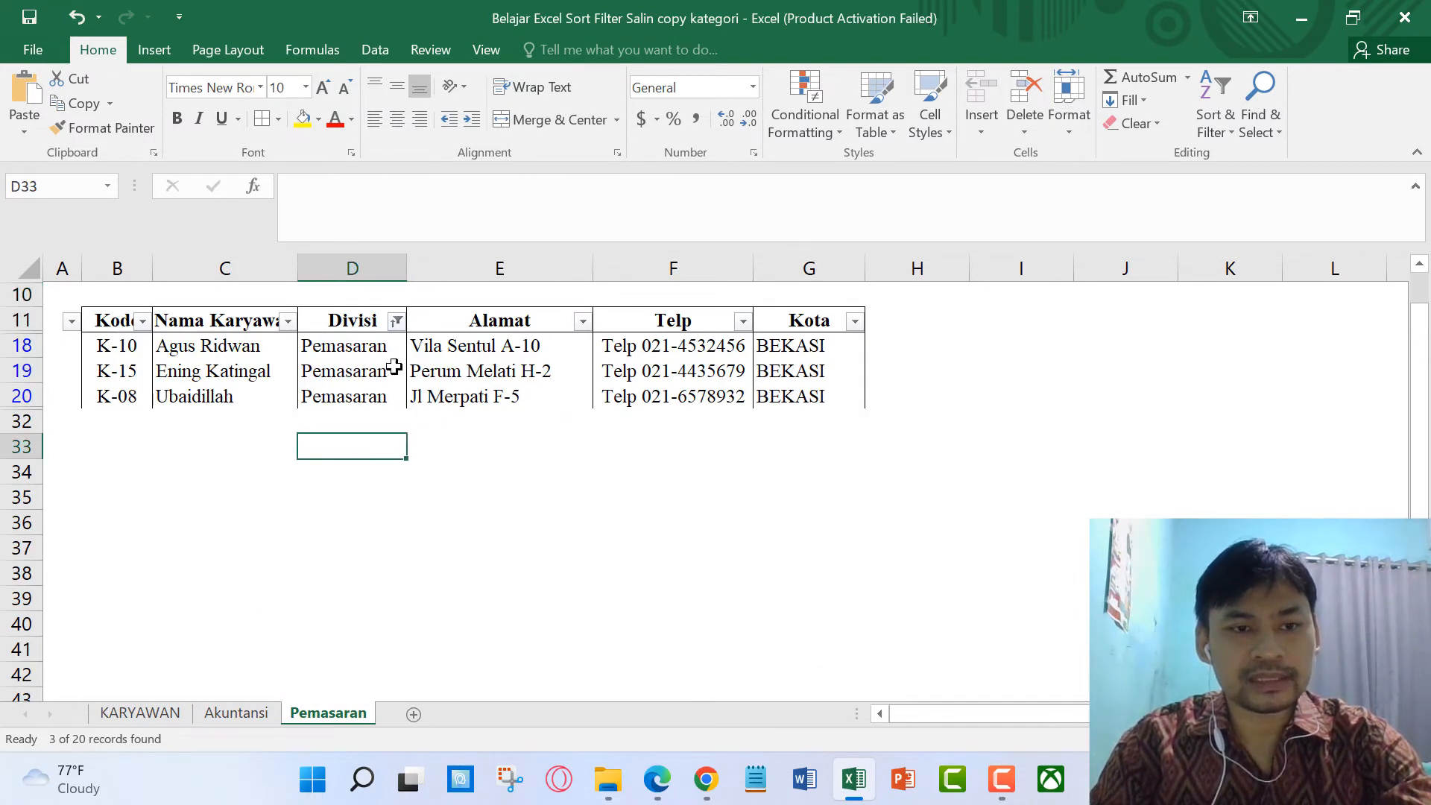
Step: Sort the three Pemasaran employees by Kode (K-08 to K-15) and give B11:G20 All Borders
click(142, 321)
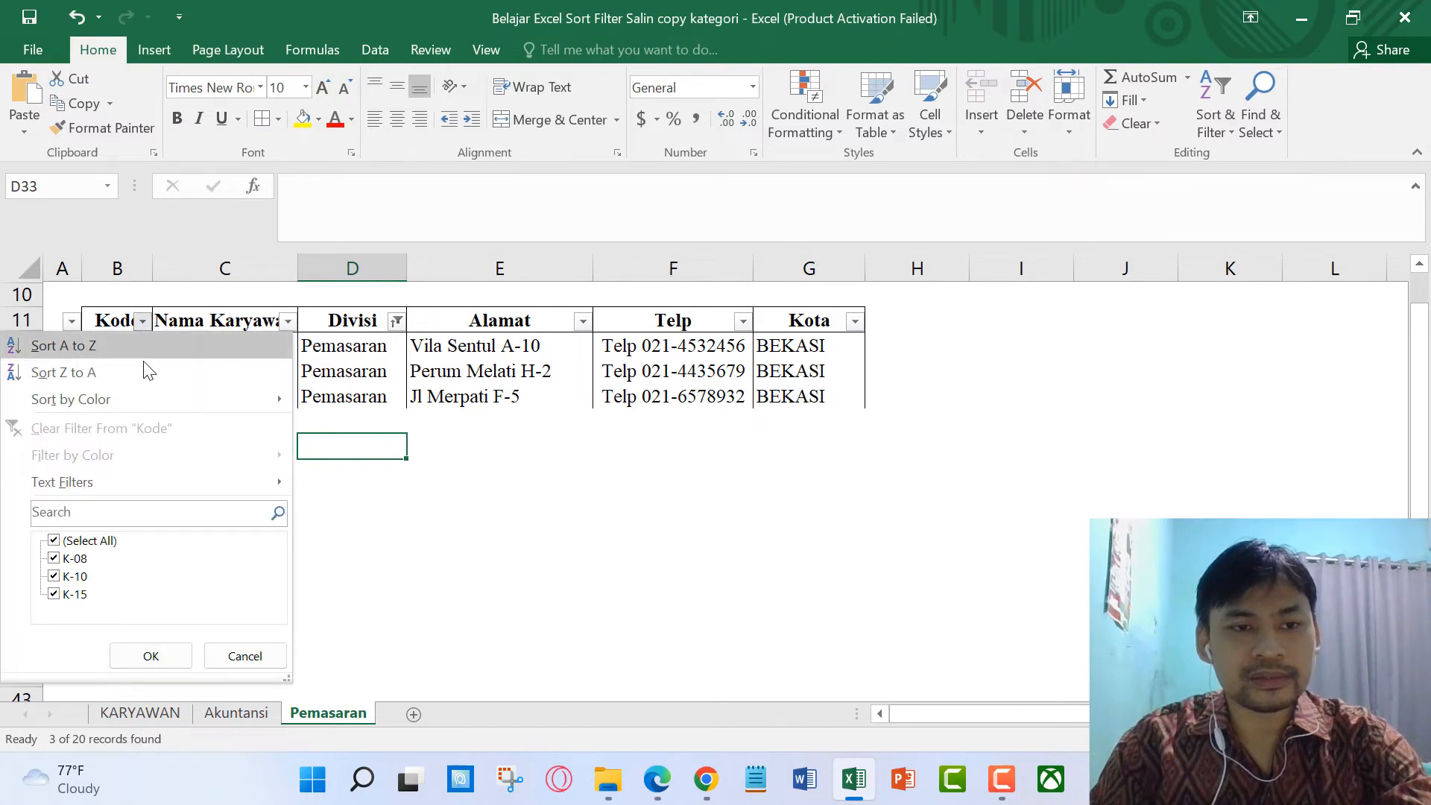
key(Escape)
click(492, 498)
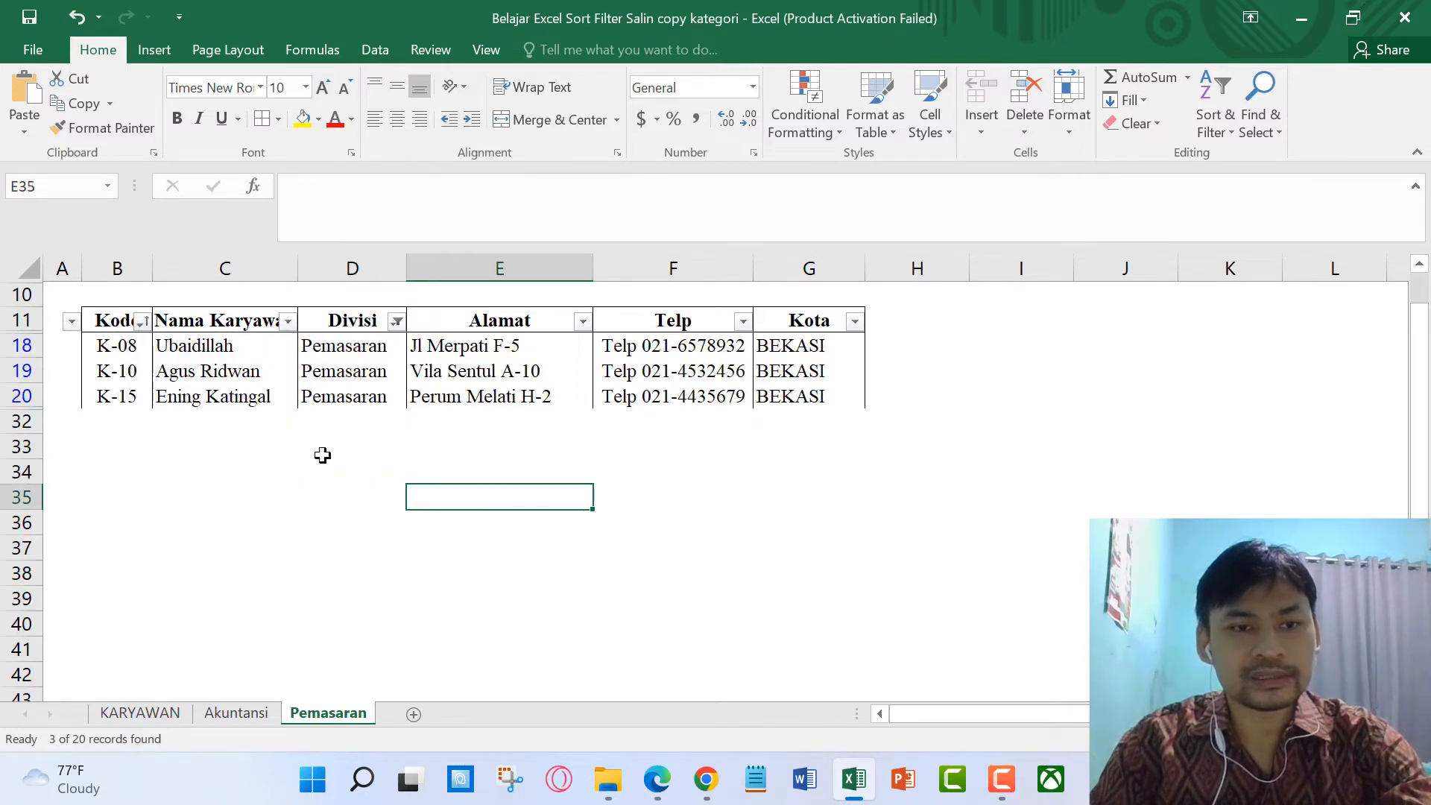
drag(105, 322, 820, 397)
click(261, 119)
click(415, 495)
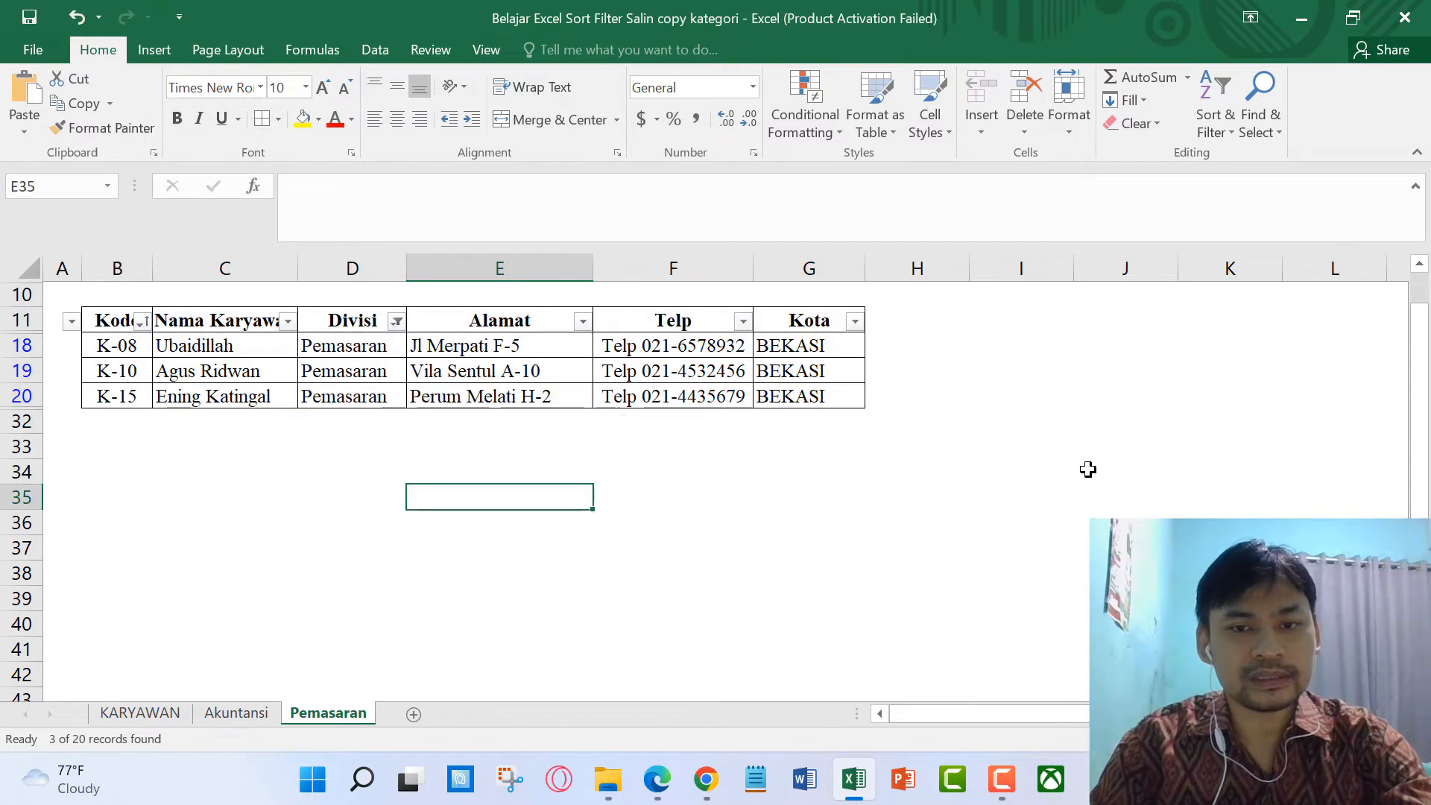
Step: Copy the KARYAWAN sheet to the end and rename the copy Produksi
right_click(164, 714)
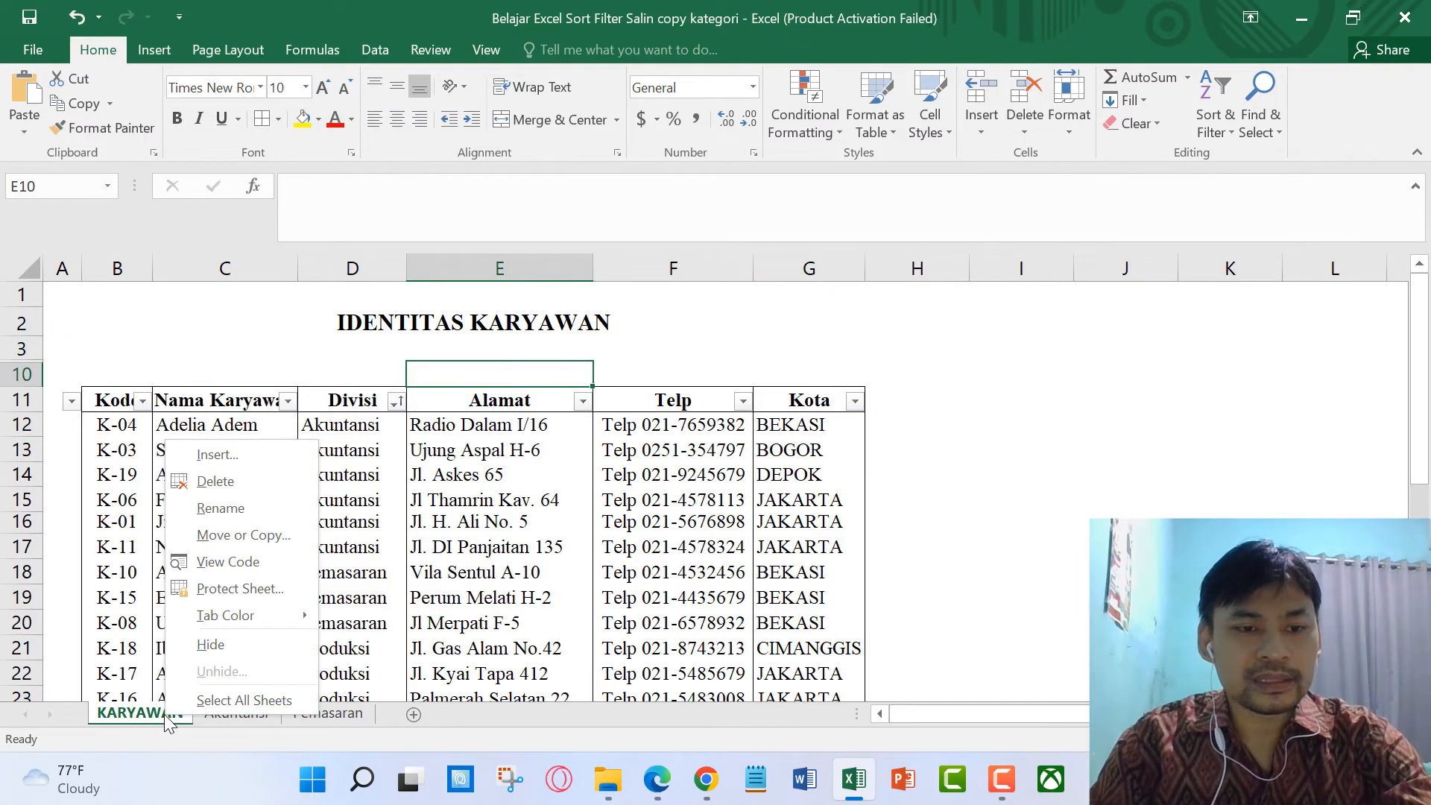
click(246, 535)
click(172, 537)
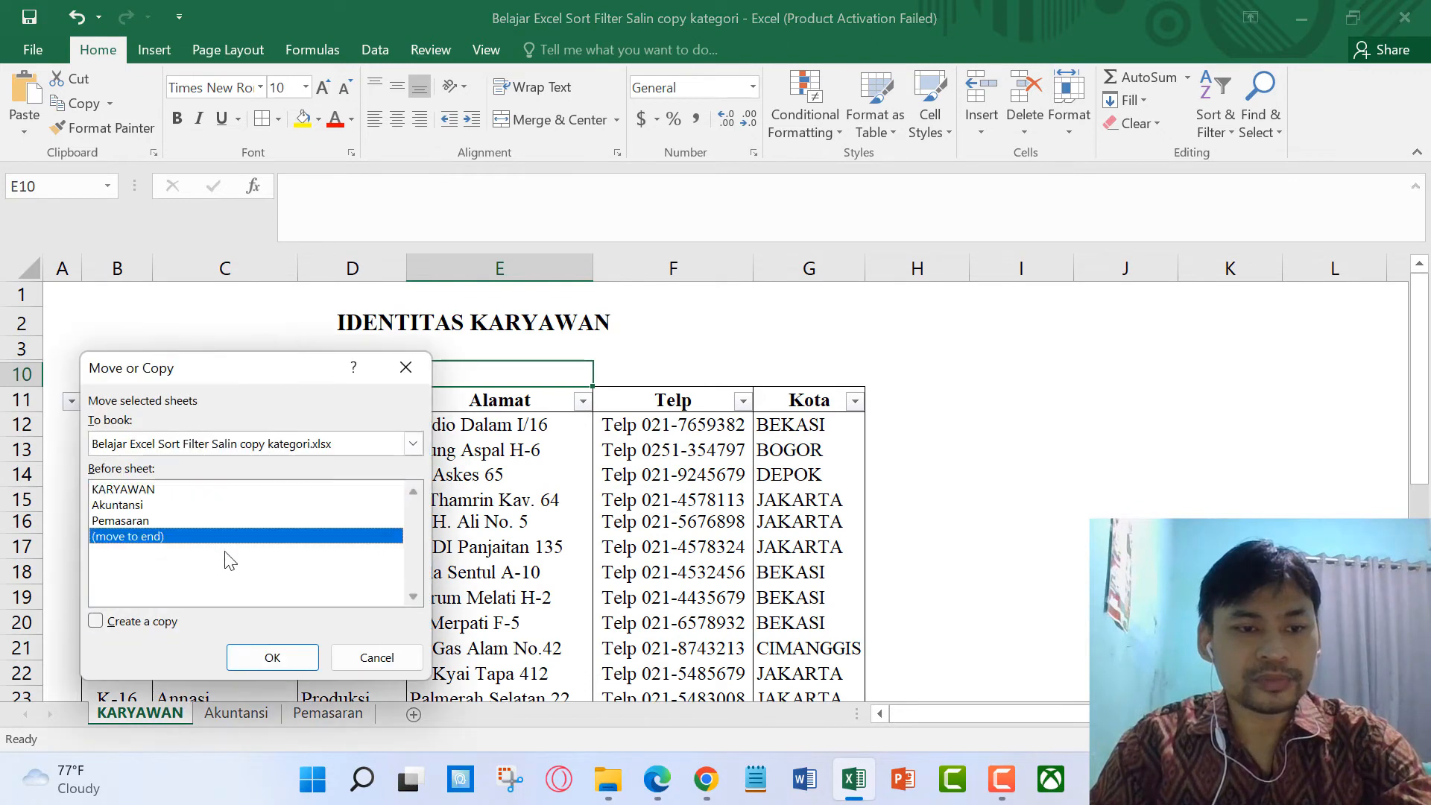
click(116, 623)
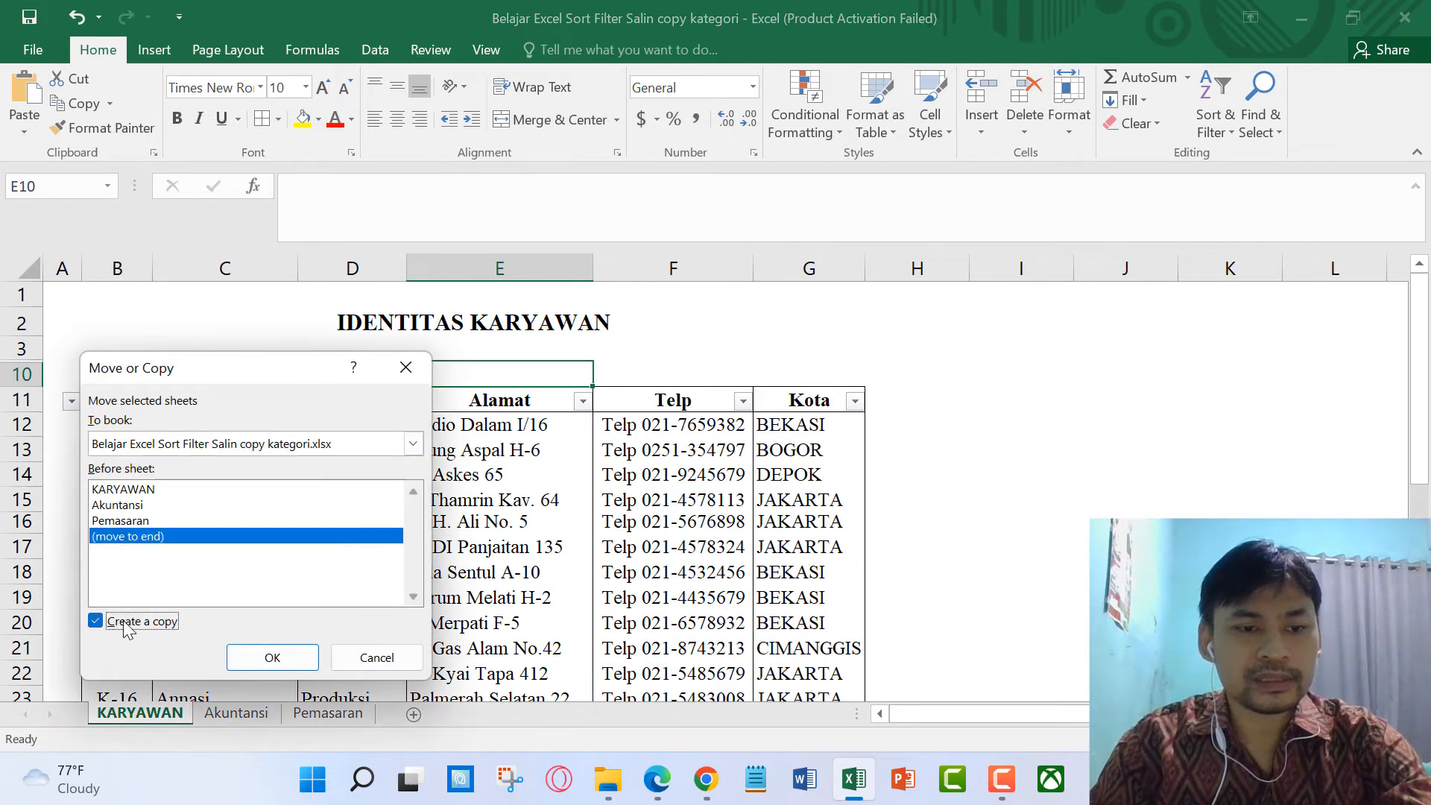
click(279, 661)
scroll(493, 640, down, 1)
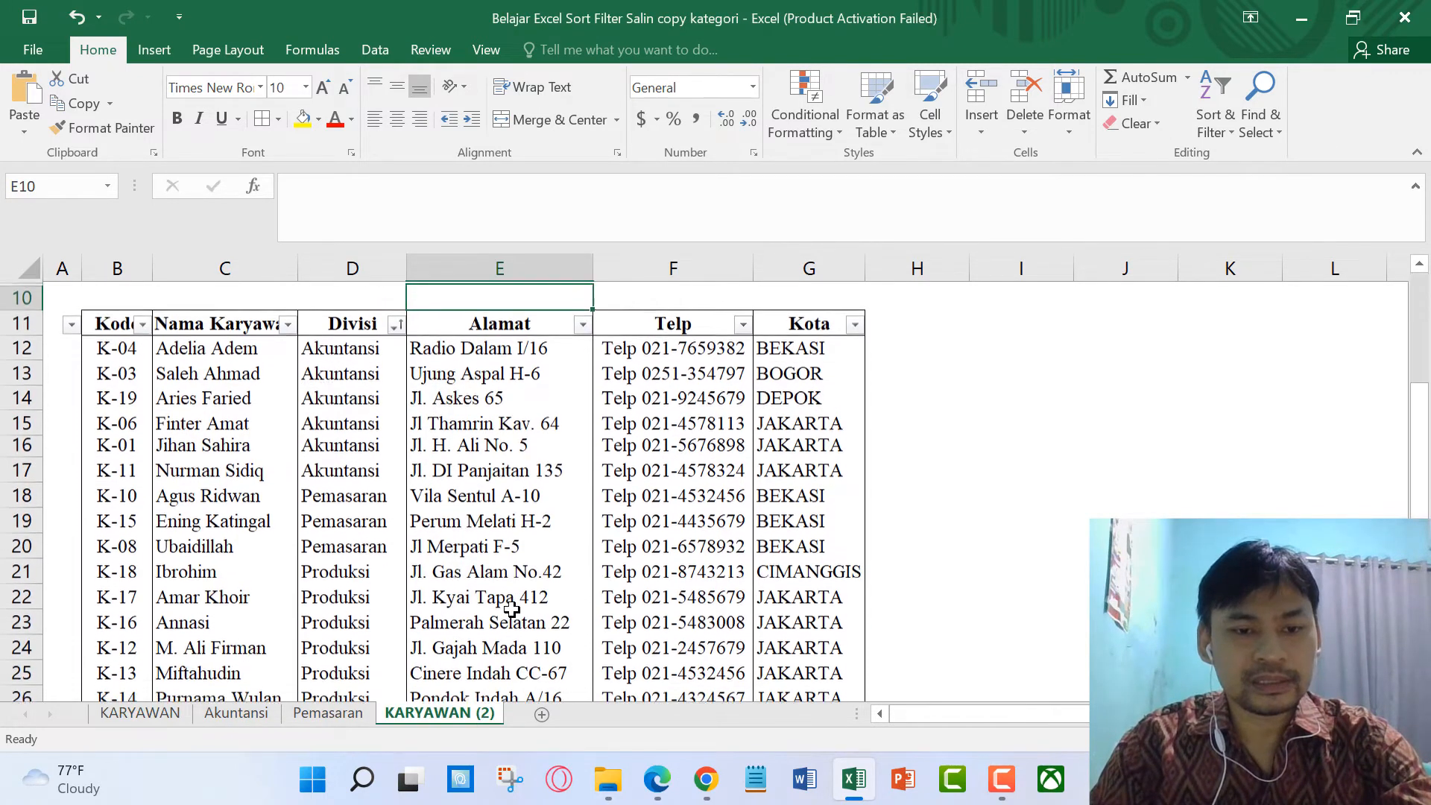
key(alt+h)
text(or)
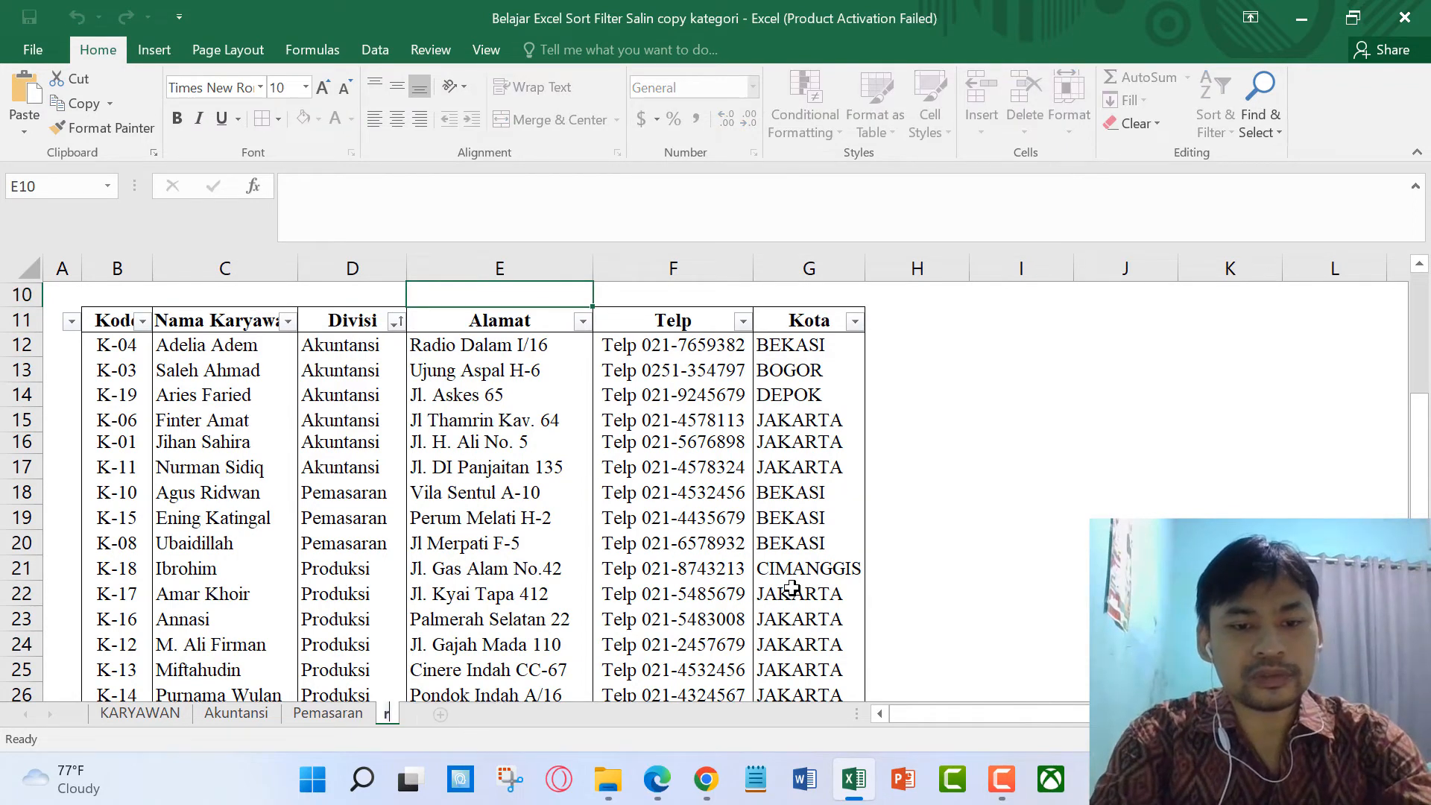
text(Produksi)
key(Return)
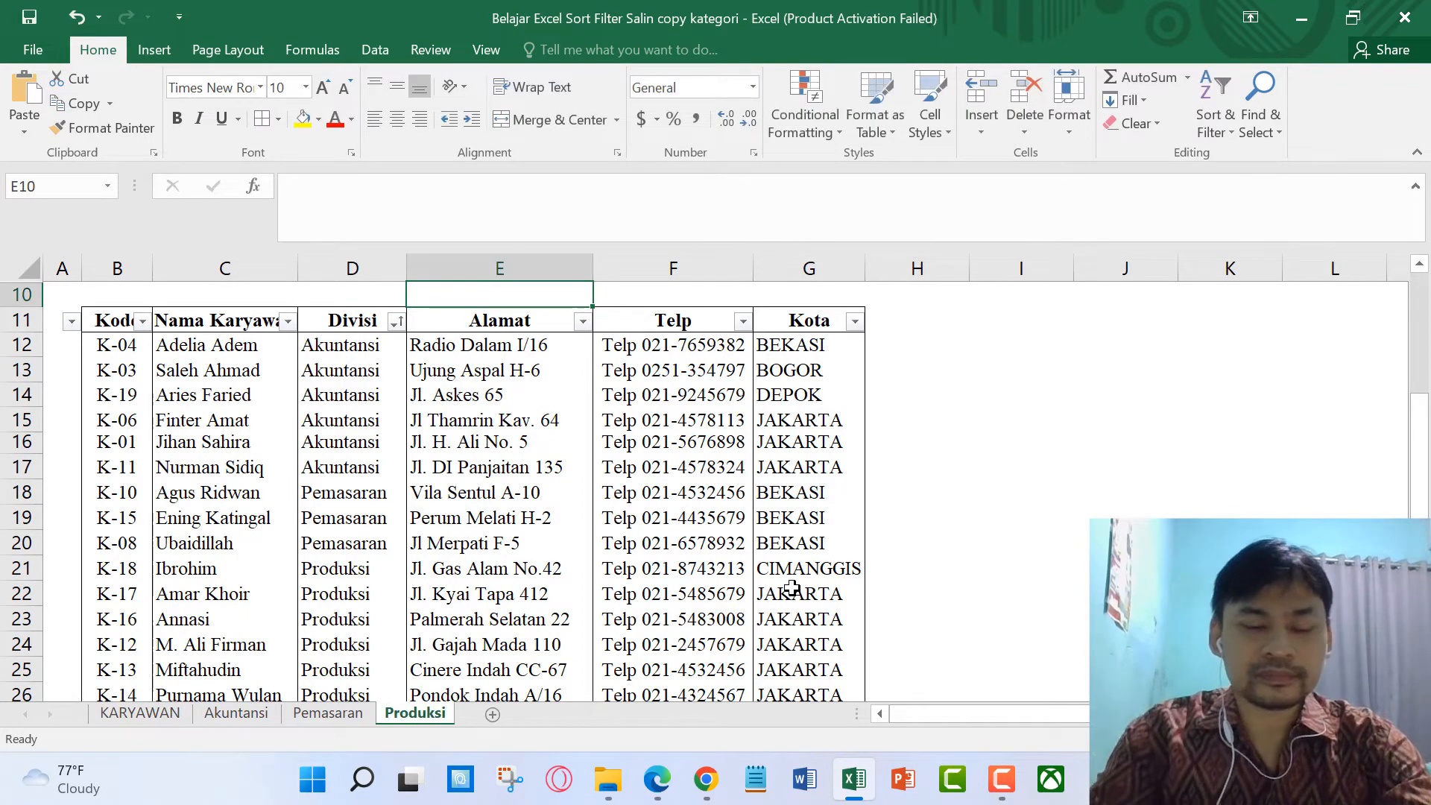
Step: Filter the Divisi column to show only the seven Produksi employees
click(384, 322)
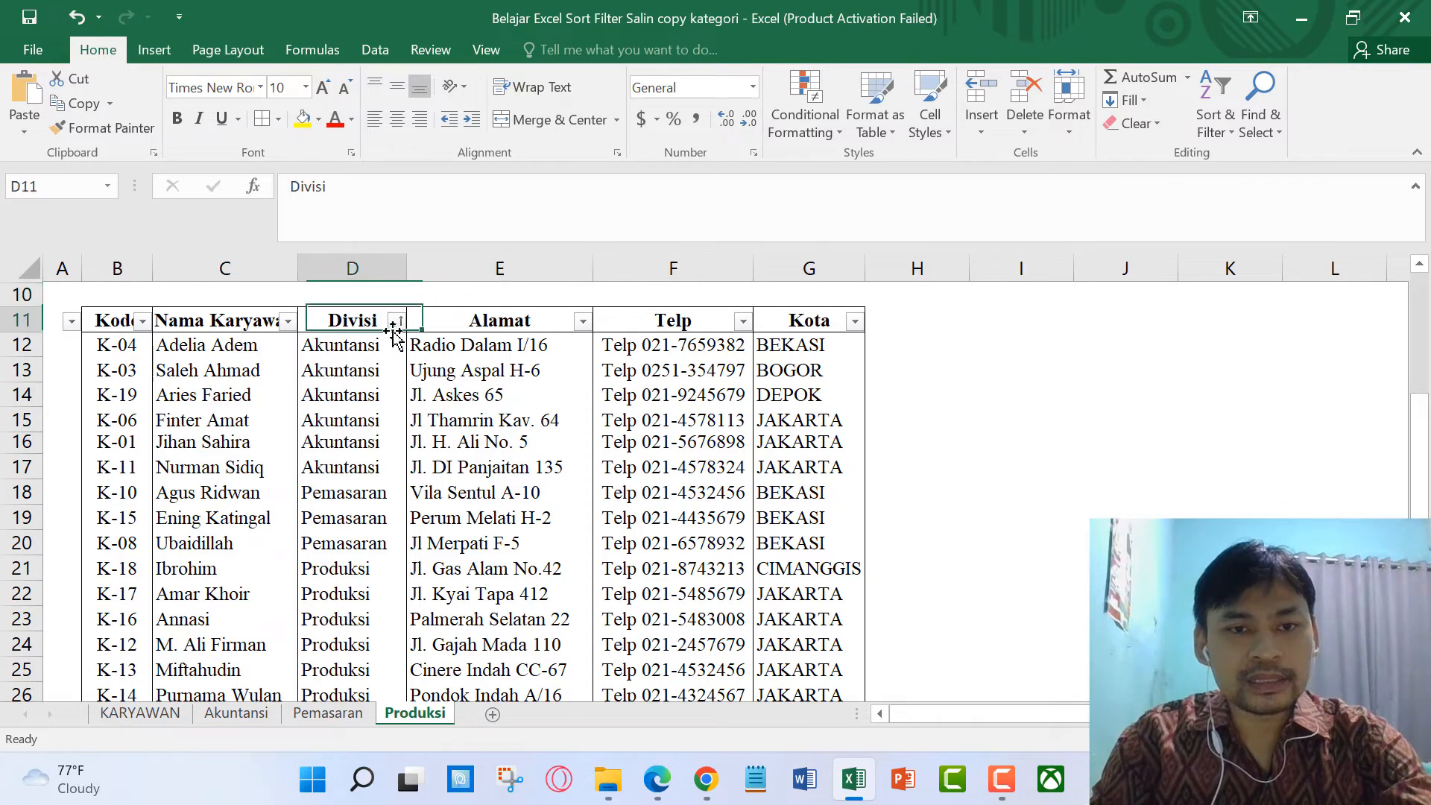
click(396, 321)
click(223, 559)
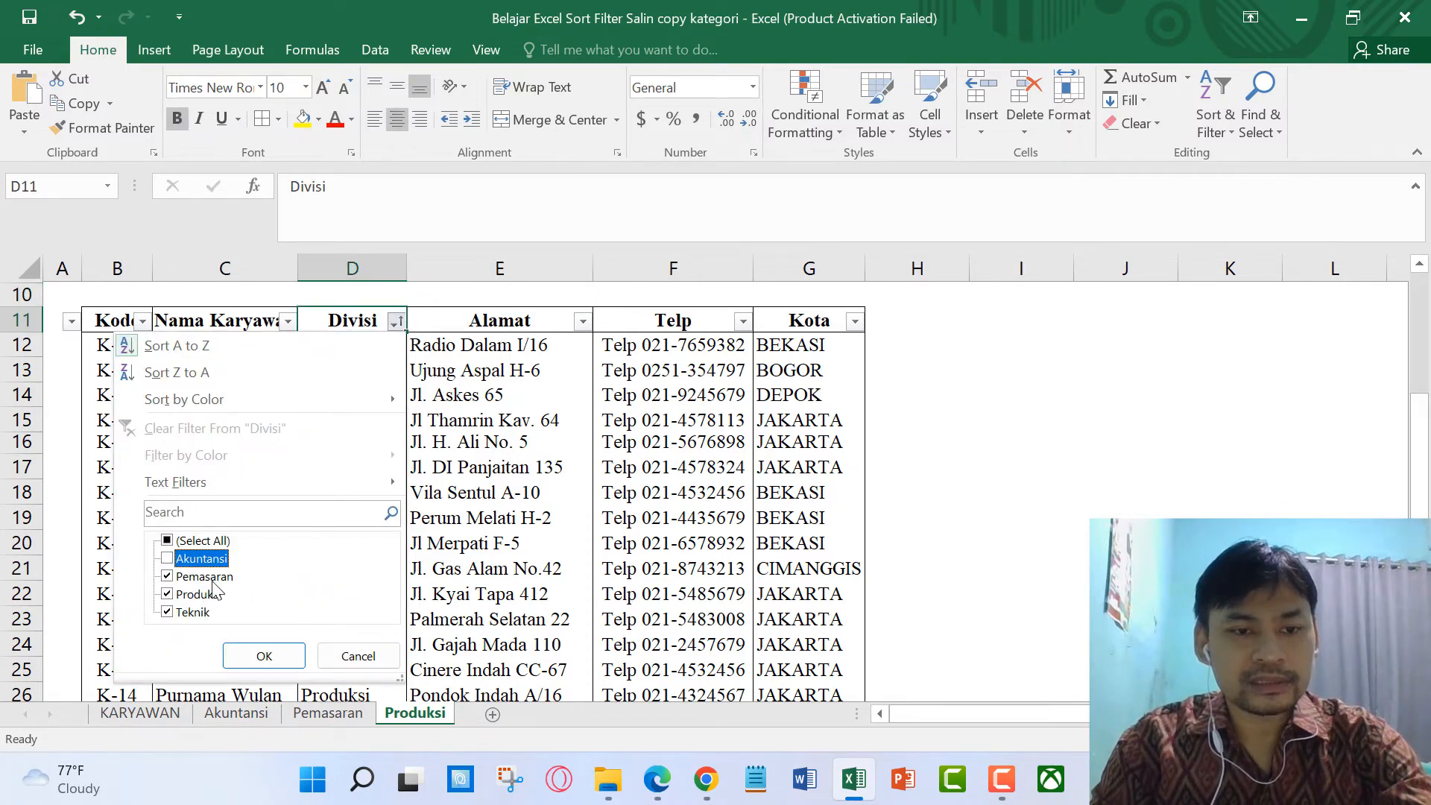
click(213, 577)
click(198, 612)
click(240, 647)
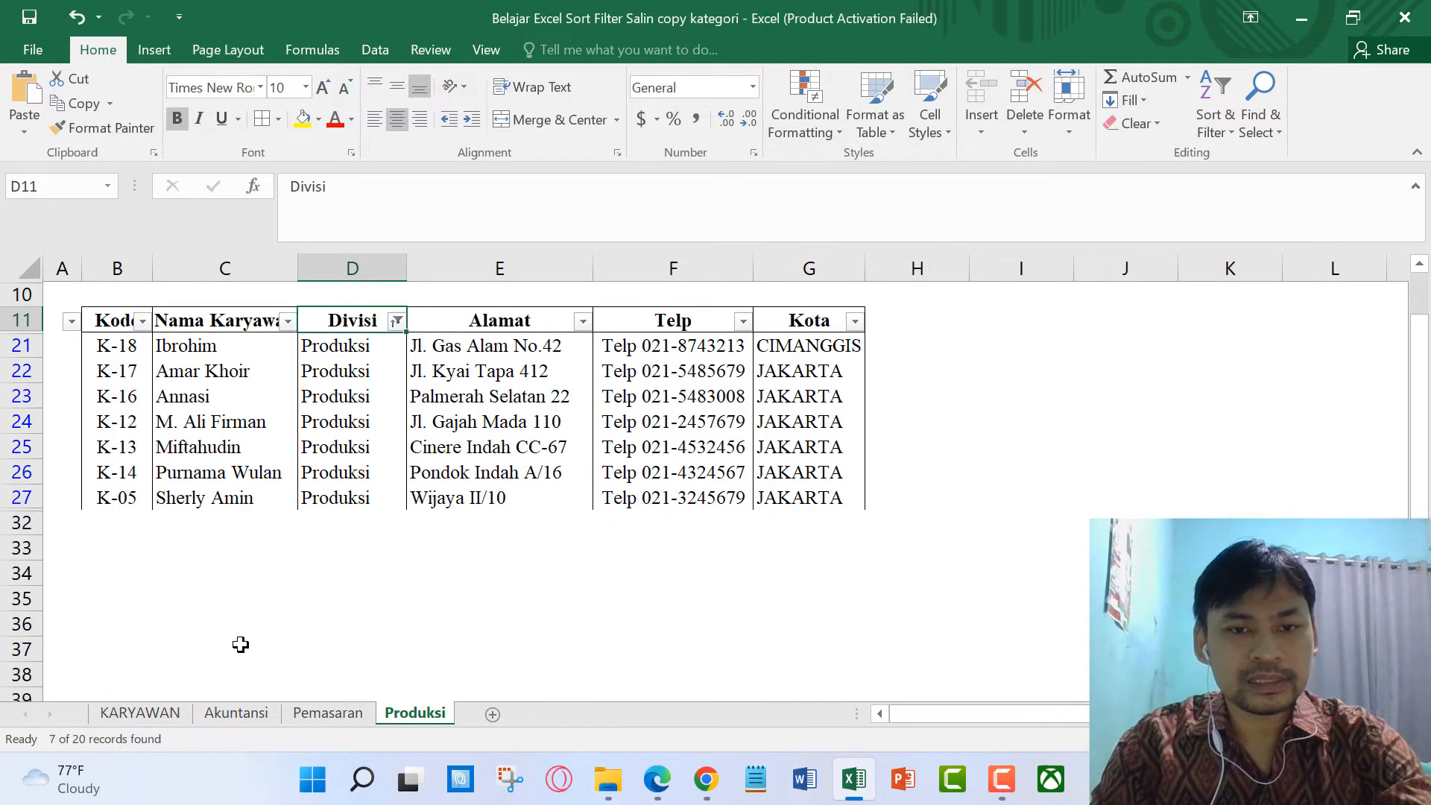
click(614, 653)
Step: Sort the Produksi rows by Kode ascending (K-05 to K-18) and apply All Borders to the table
click(142, 321)
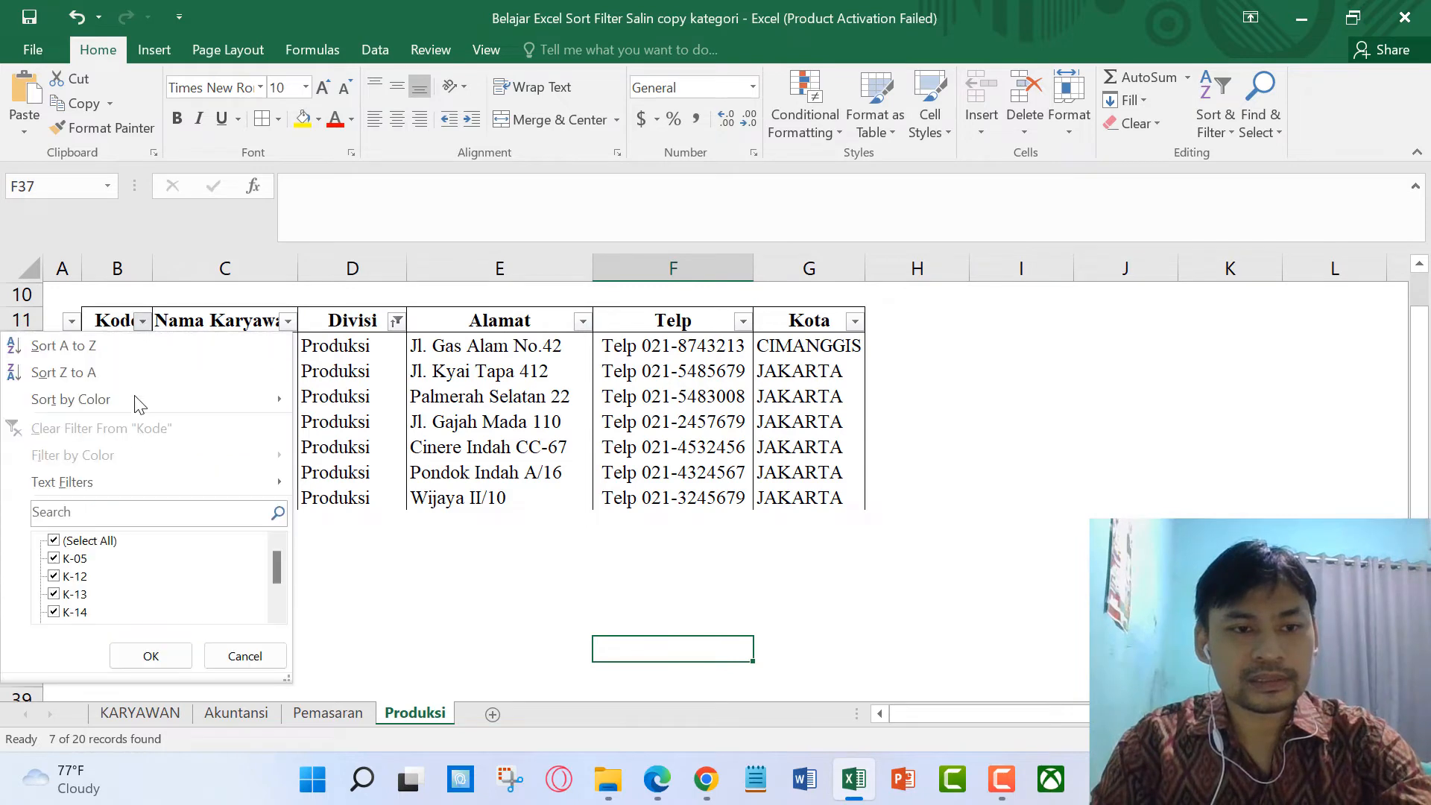
click(132, 347)
click(384, 553)
drag(112, 319, 817, 495)
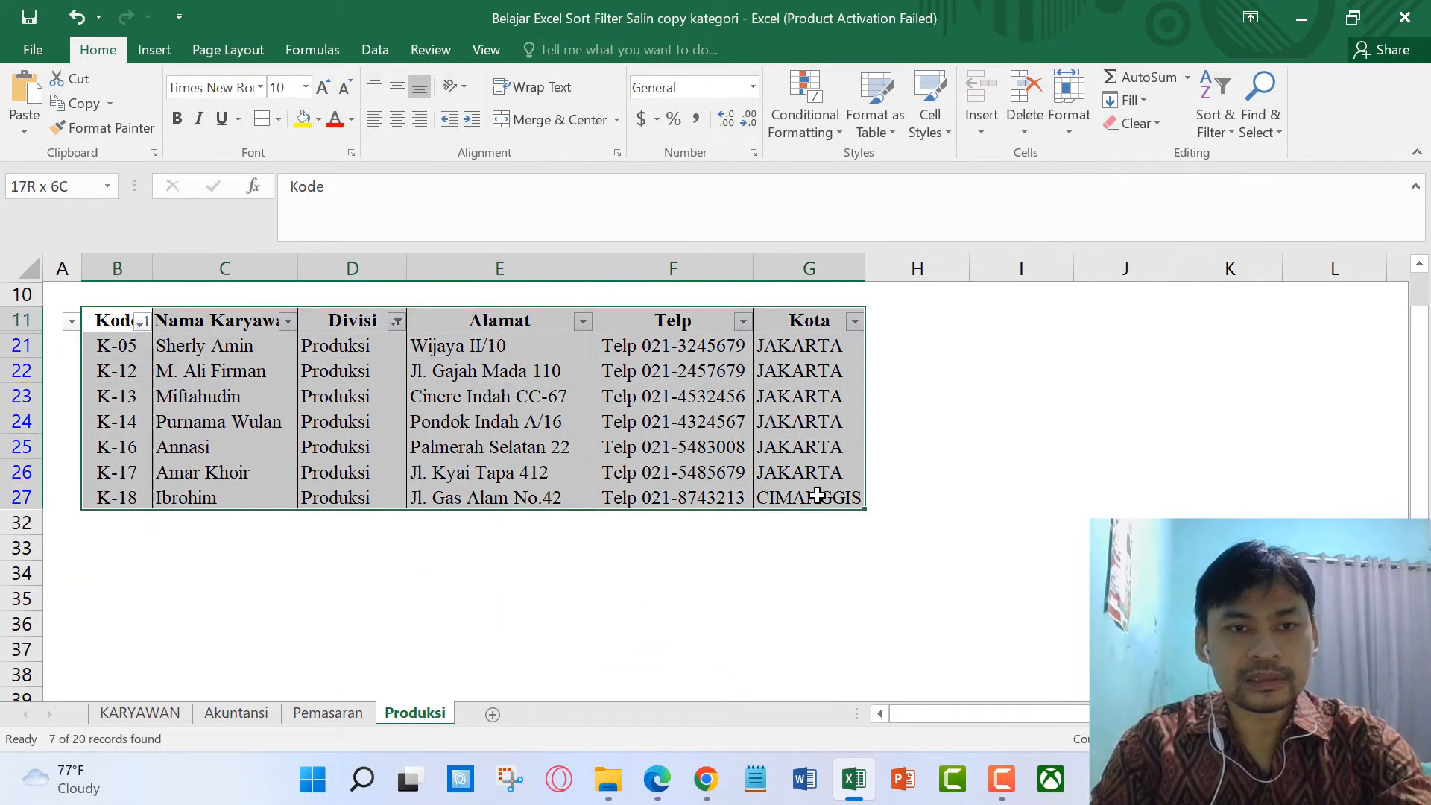
click(267, 124)
click(994, 463)
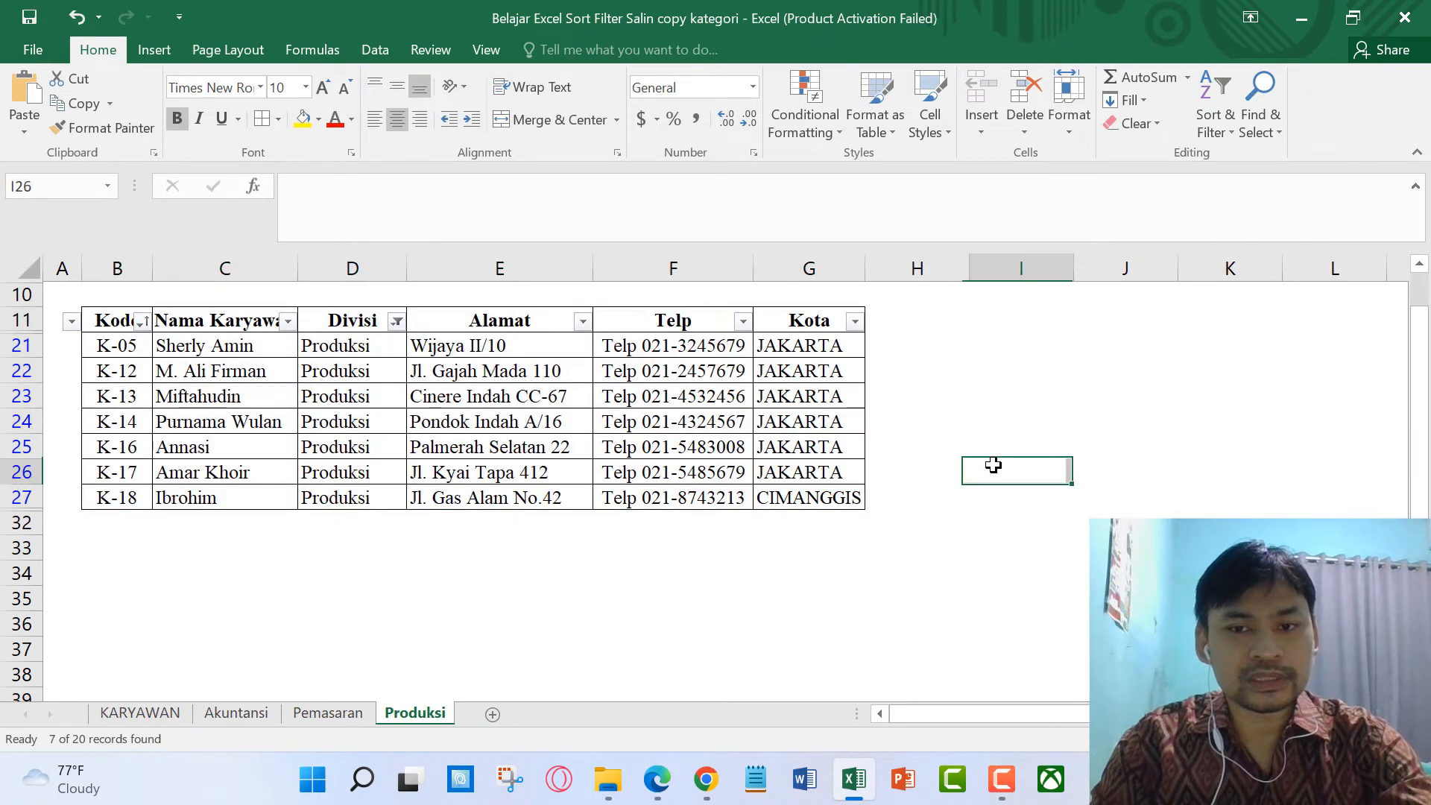
Step: Copy the KARYAWAN sheet to the end and rename the copy Teknik
right_click(153, 716)
click(216, 531)
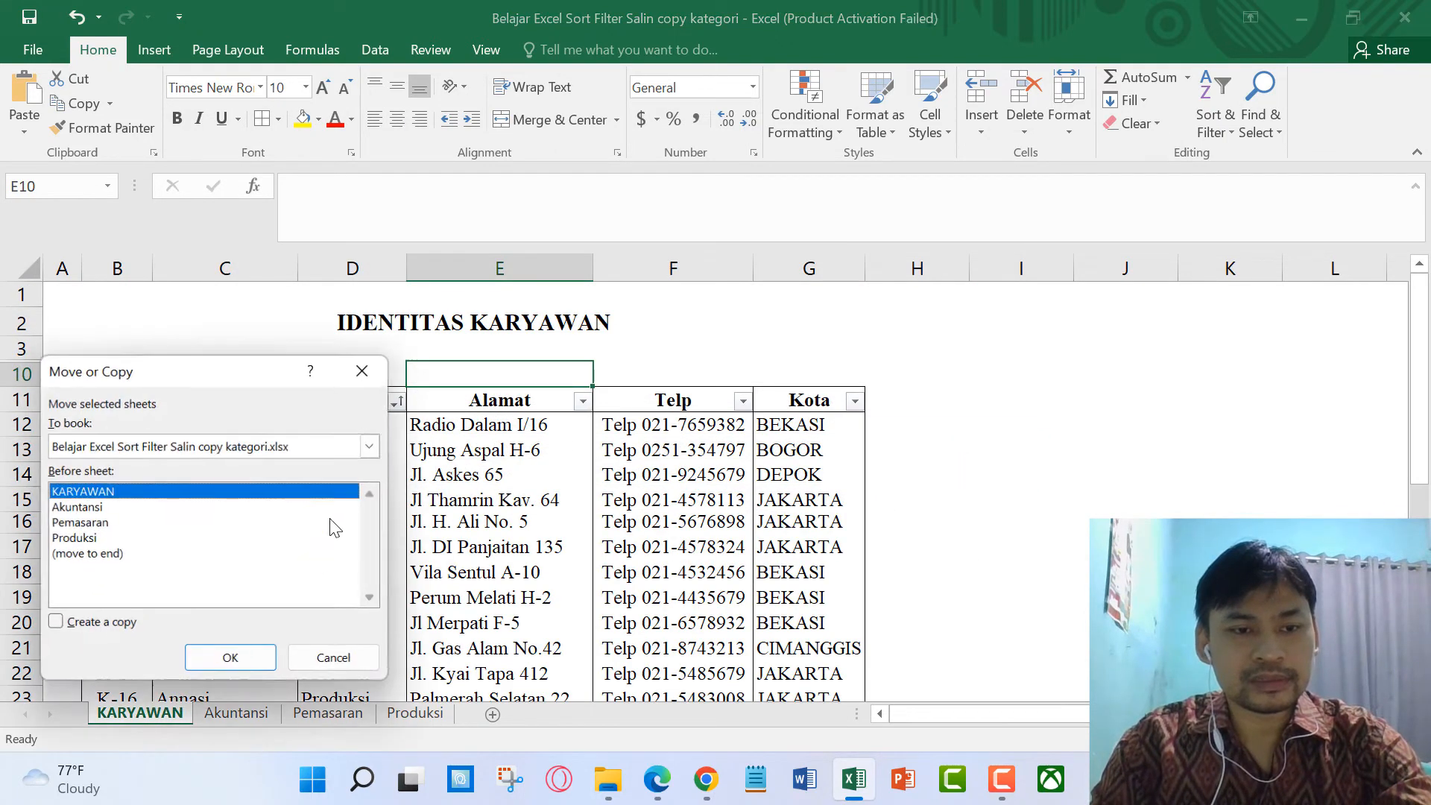
click(125, 554)
click(96, 631)
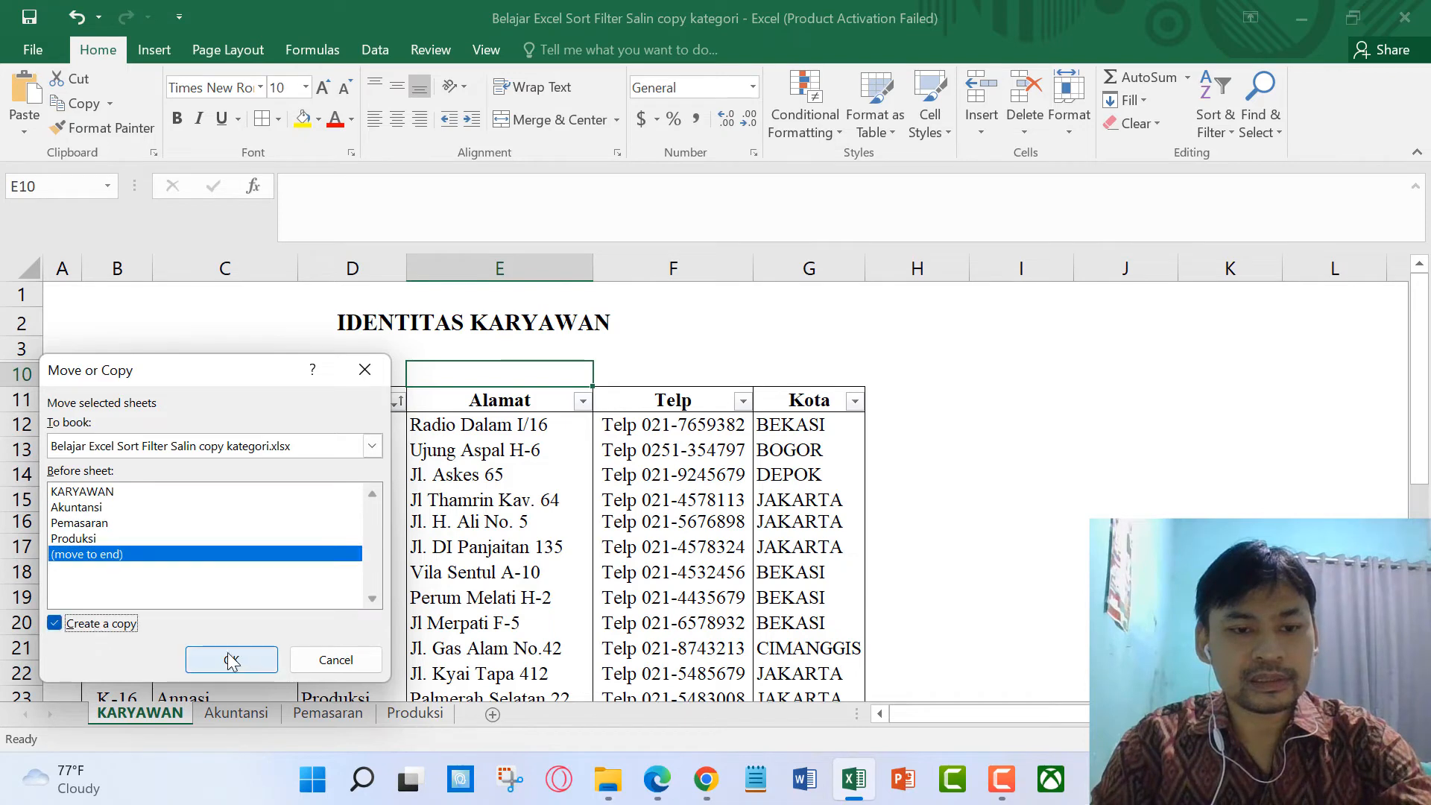
click(231, 659)
scroll(530, 606, down, 3)
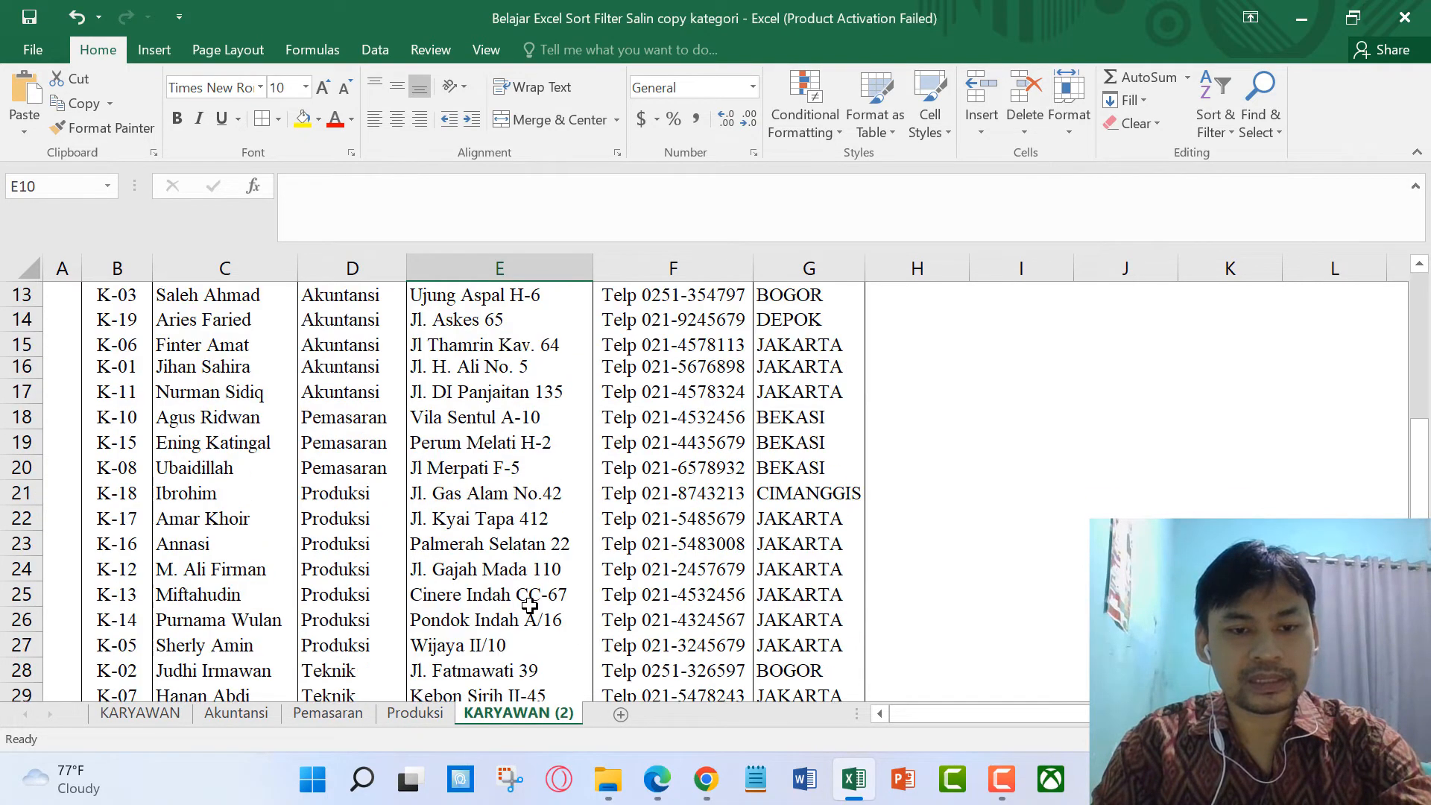
double_click(548, 717)
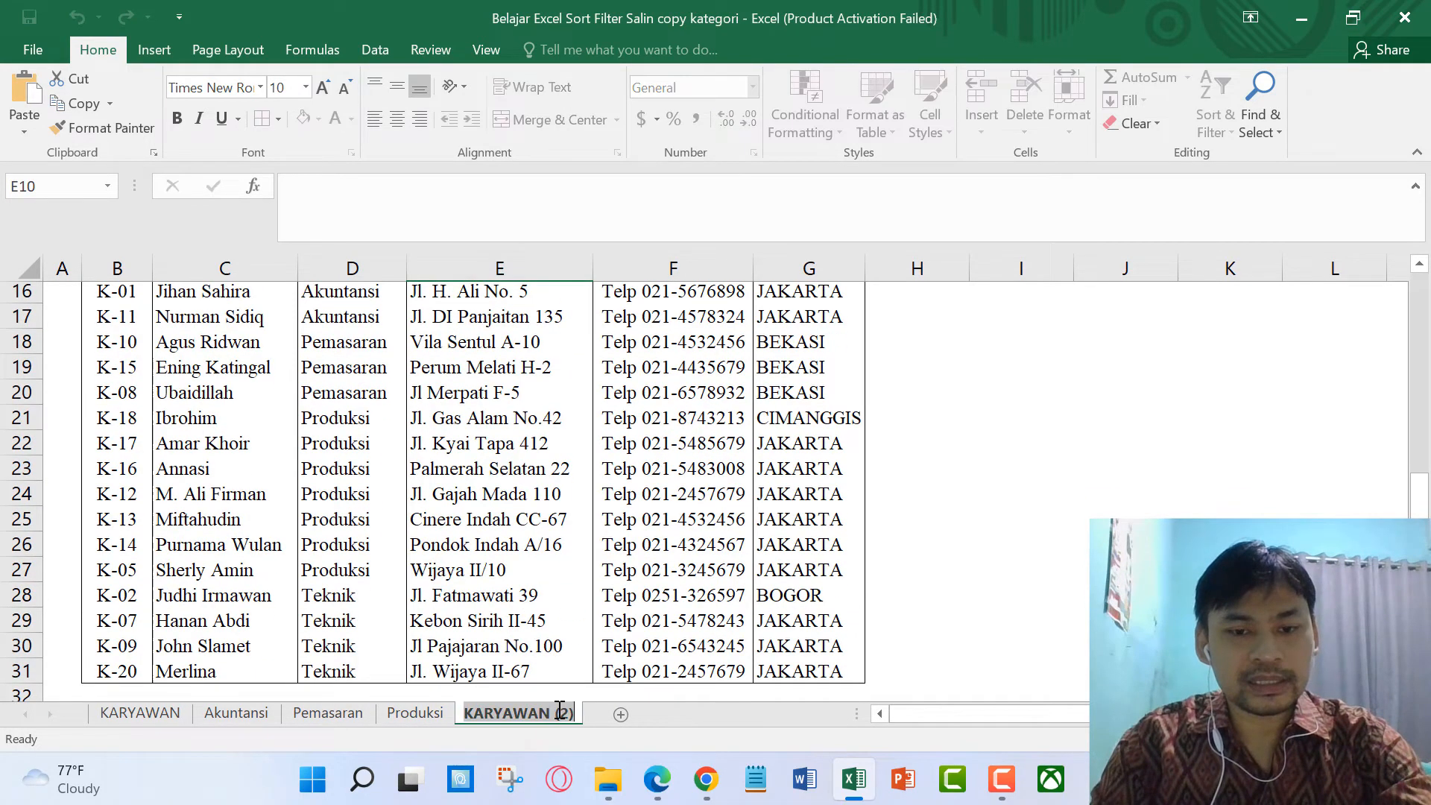
text(Teknik)
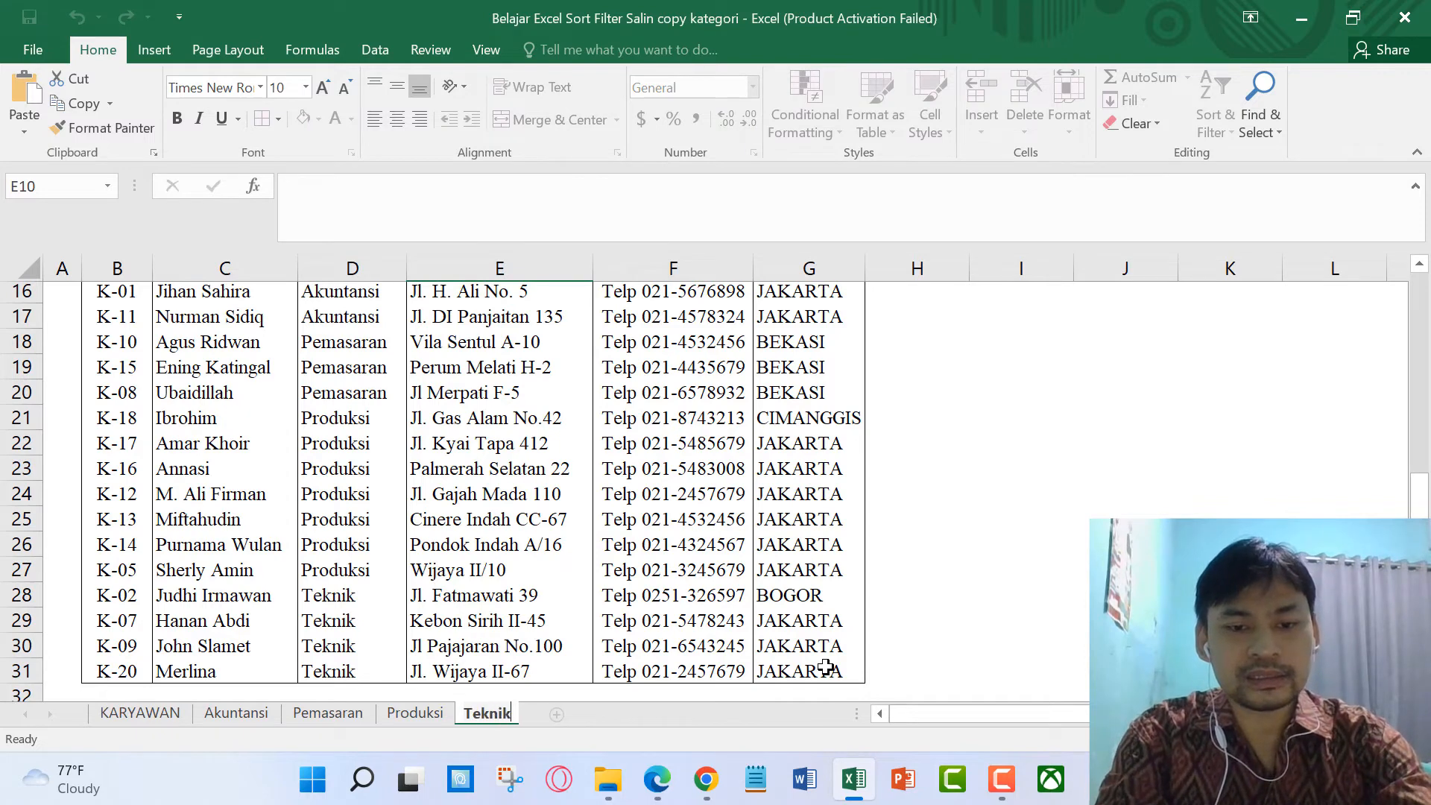
key(Return)
Step: Filter the Divisi column to Teknik only, leaving four employees K-02 to K-20
scroll(671, 447, up, 2)
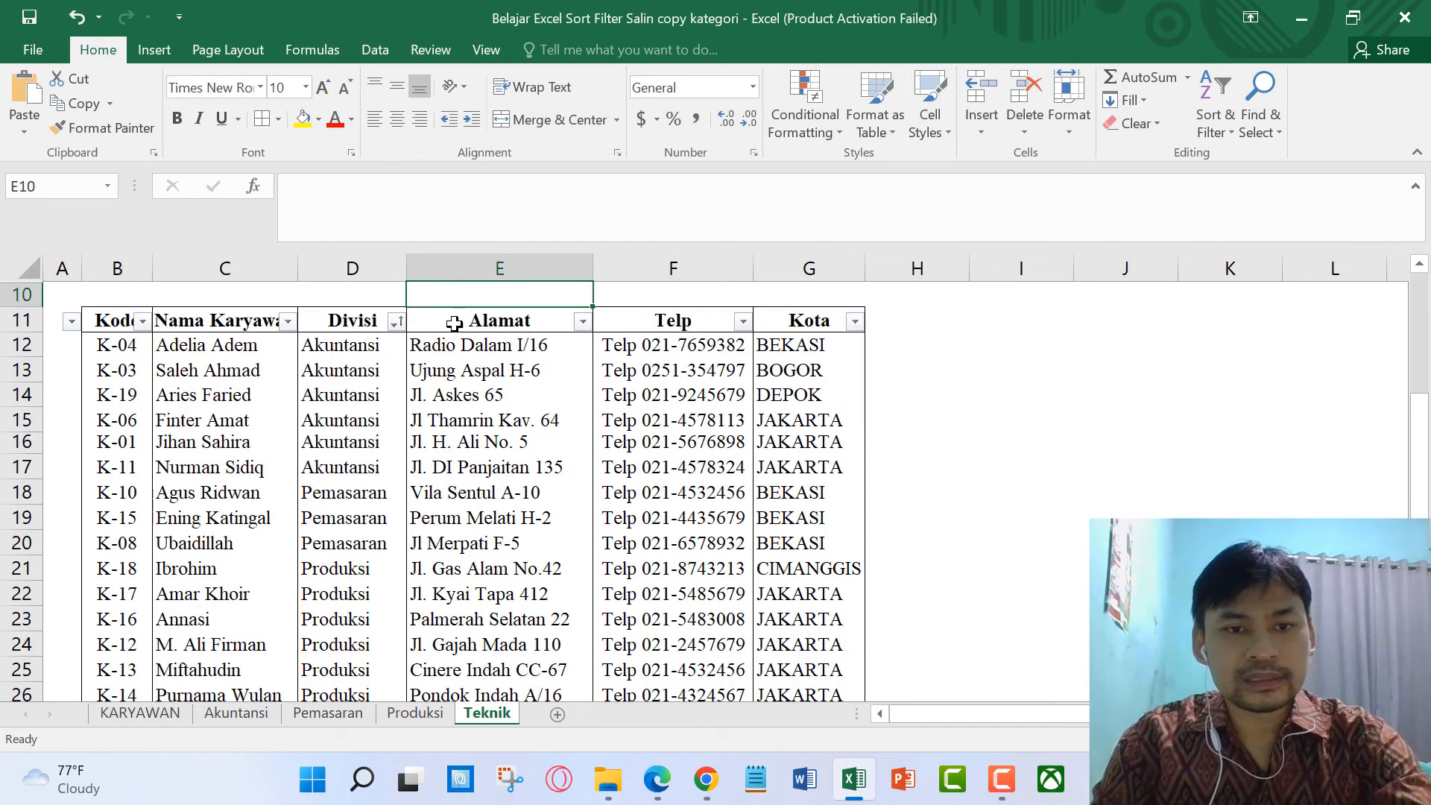
click(395, 321)
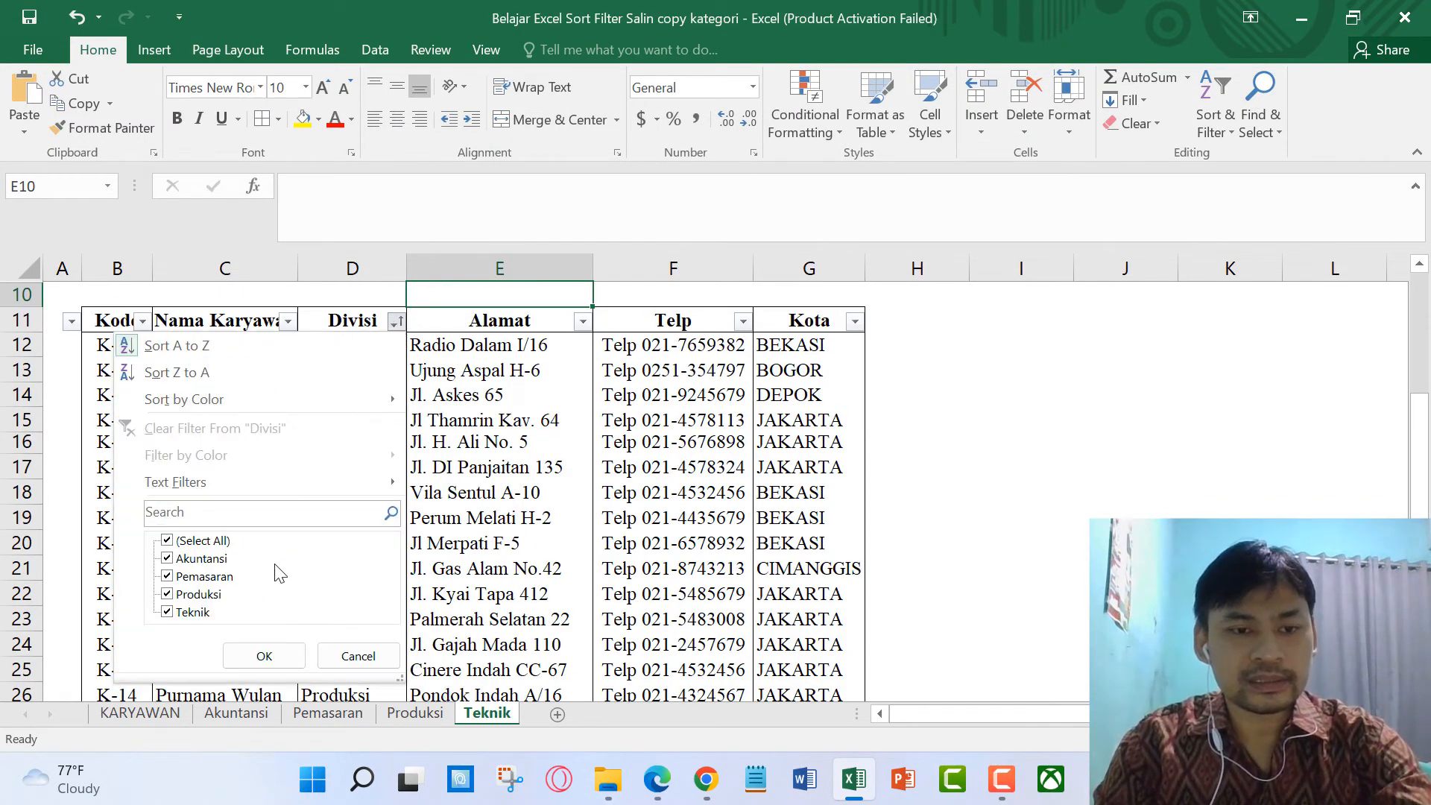
click(213, 565)
click(217, 578)
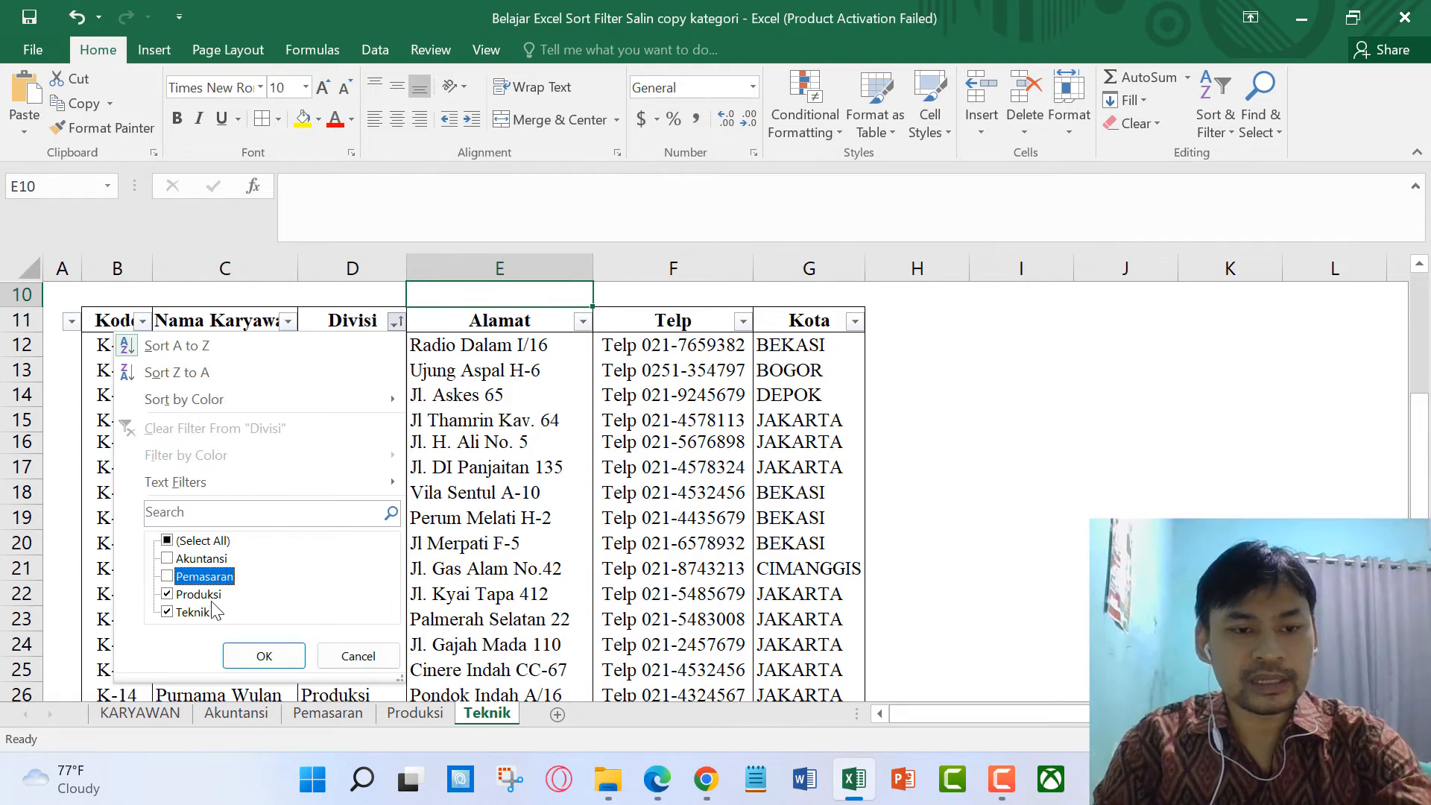
click(212, 596)
click(262, 653)
click(449, 548)
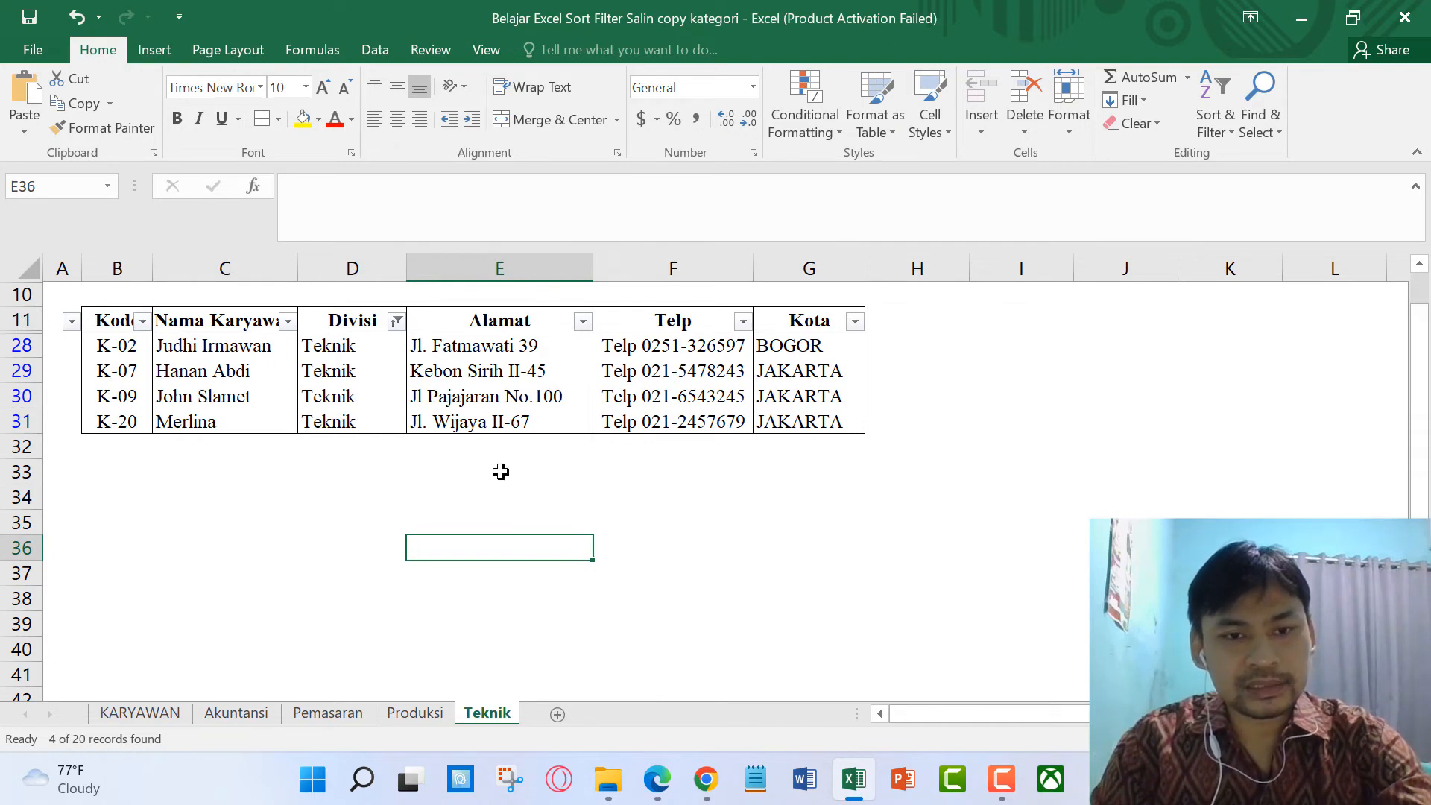
scroll(507, 484, up, 1)
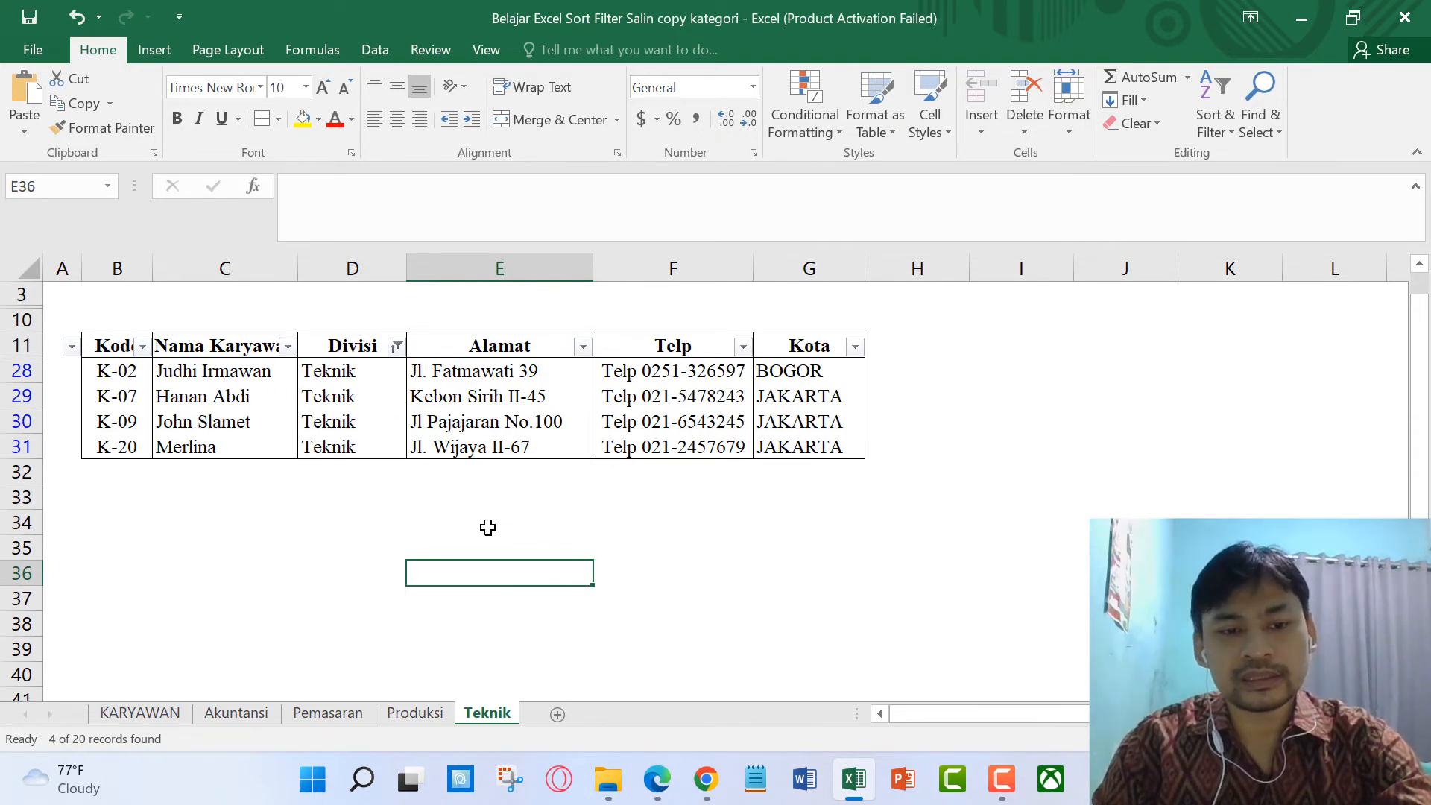
Step: View the Akuntansi, Pemasaran, Produksi, Teknik and KARYAWAN sheets in turn, ending on Akuntansi
click(252, 715)
click(325, 713)
click(410, 714)
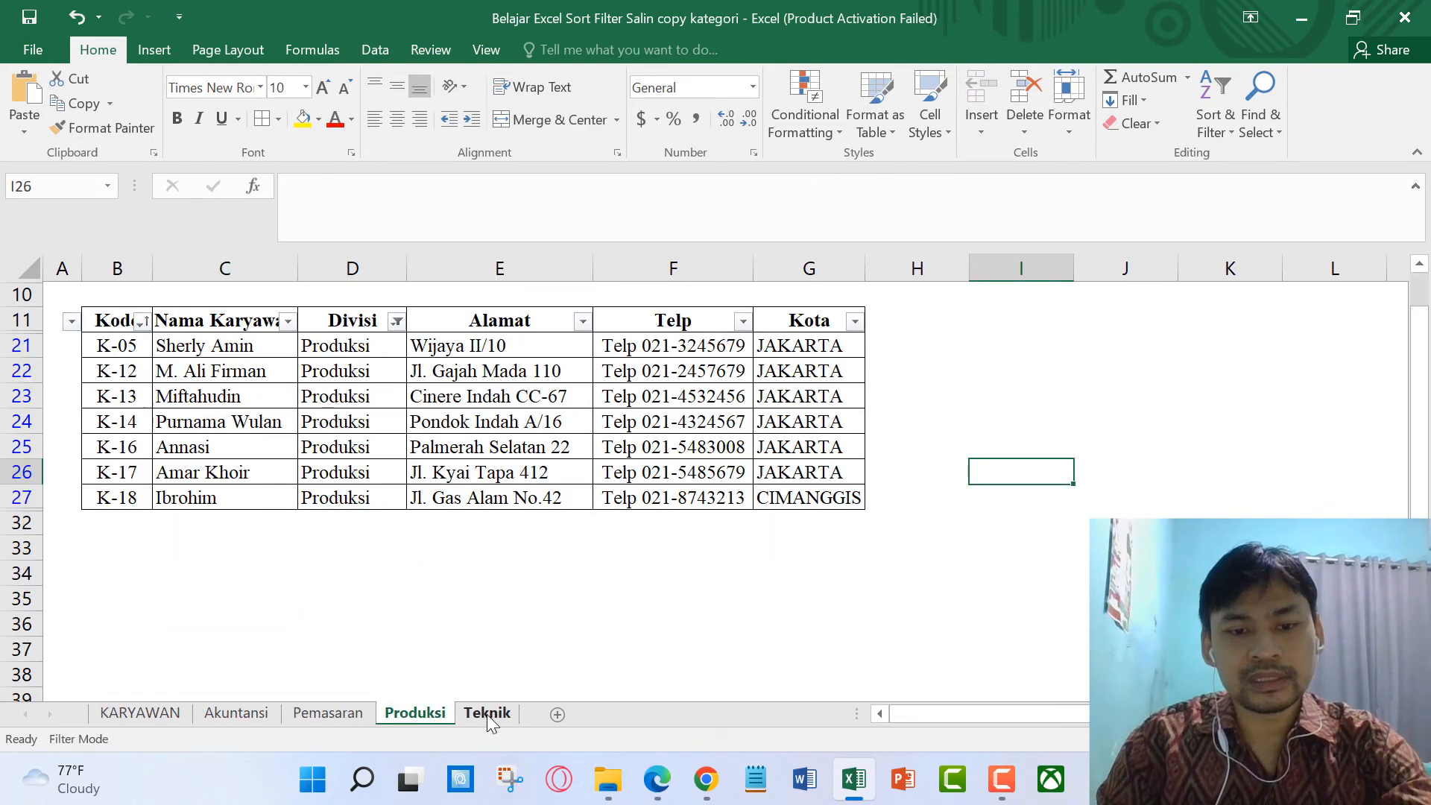
click(488, 715)
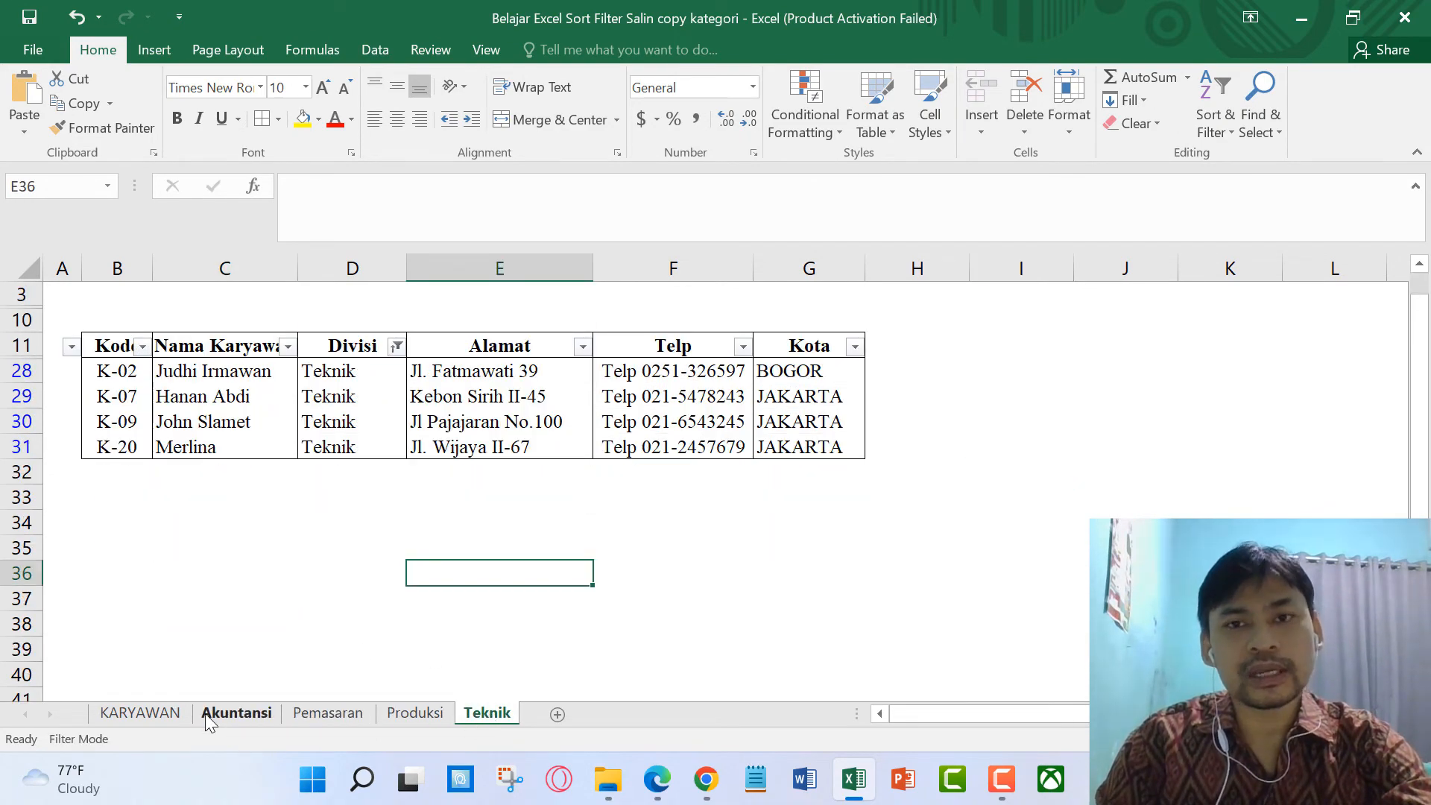
click(157, 716)
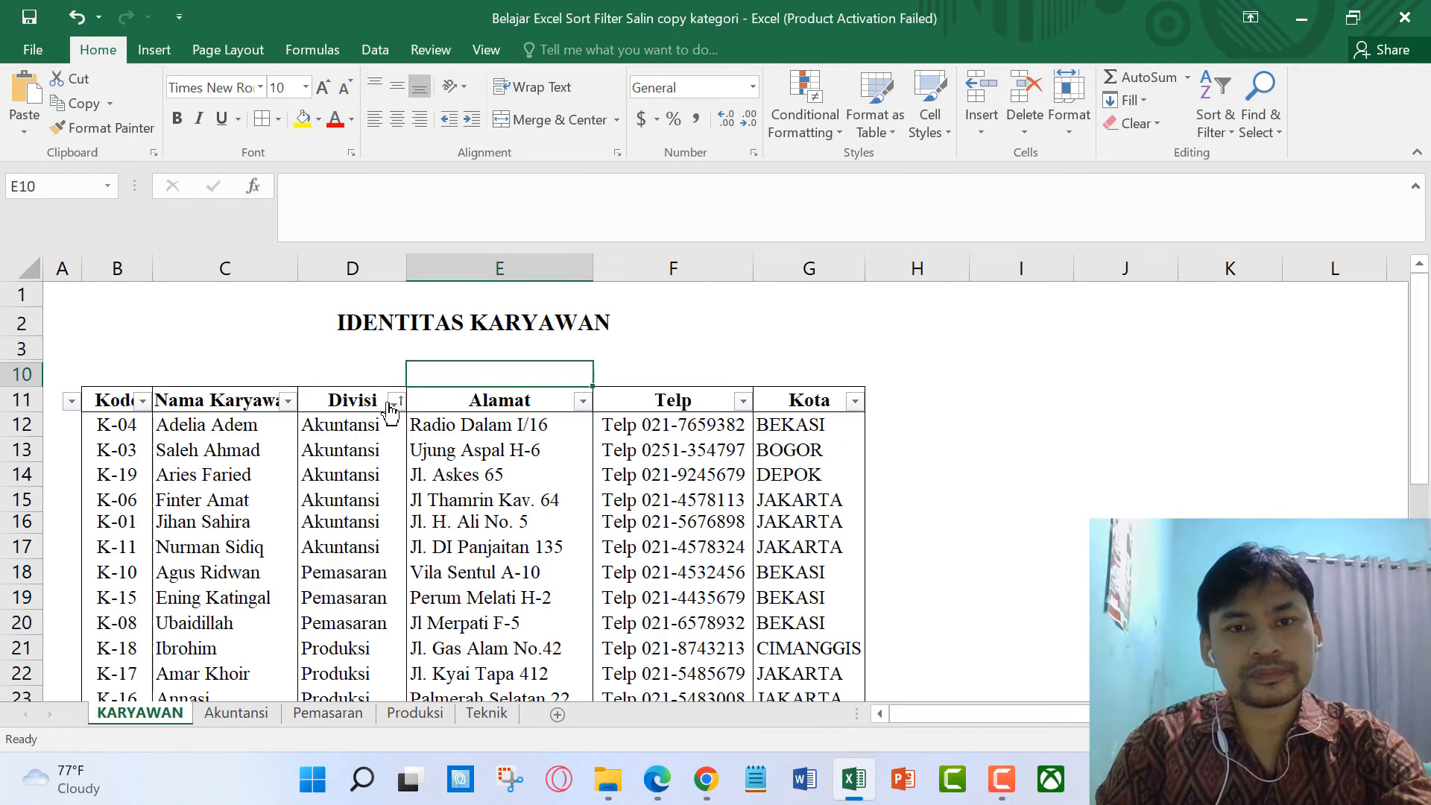
scroll(334, 488, down, 3)
scroll(343, 470, up, 3)
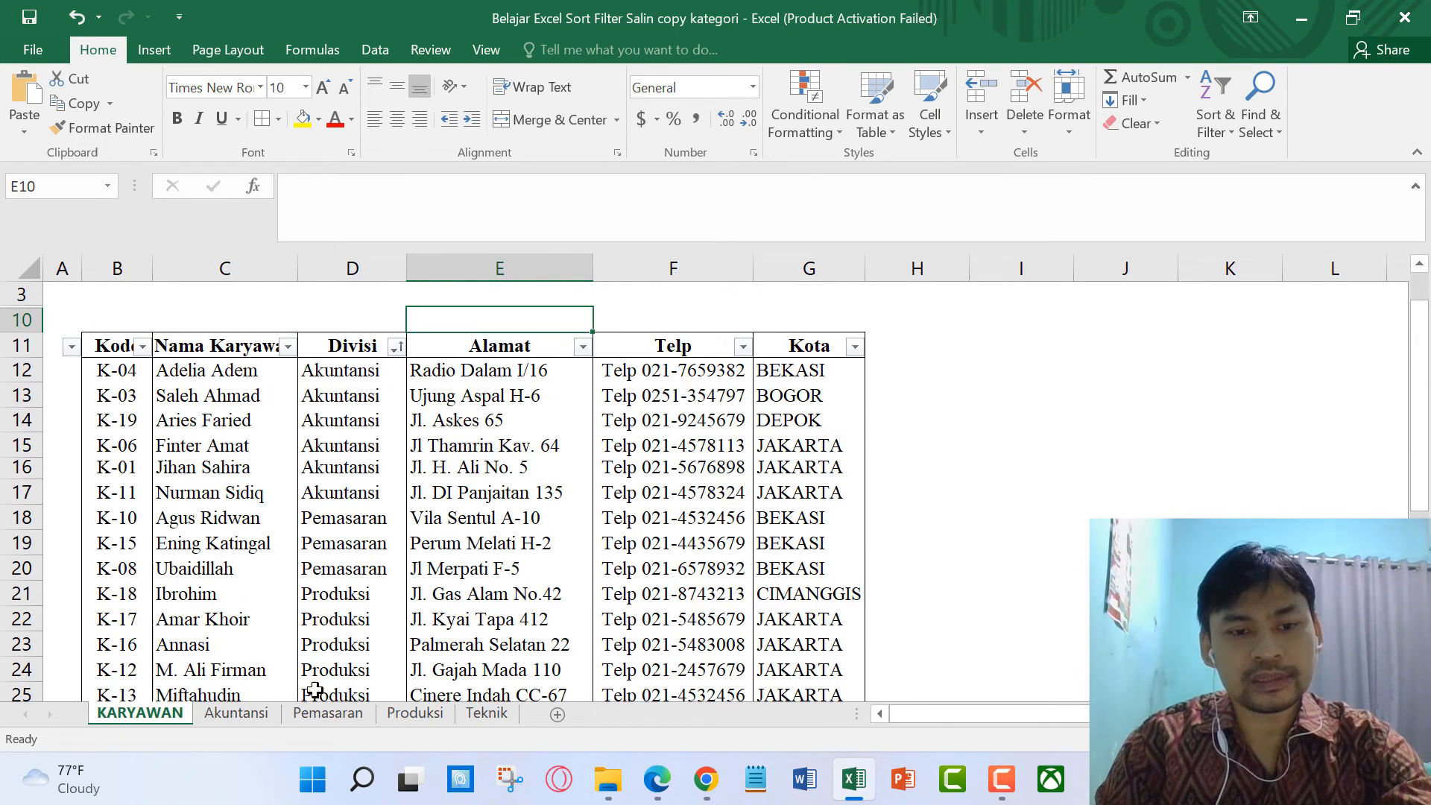
click(236, 714)
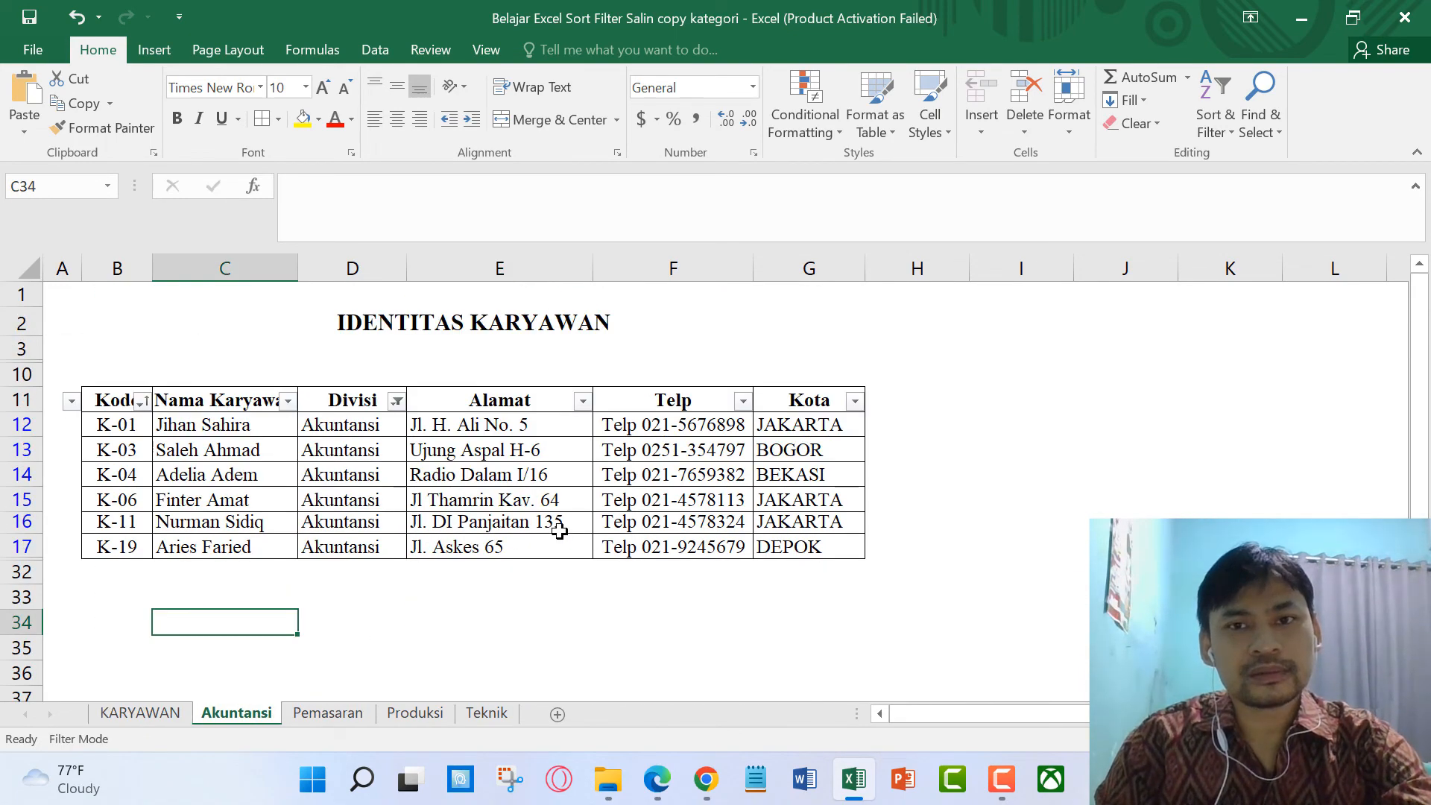